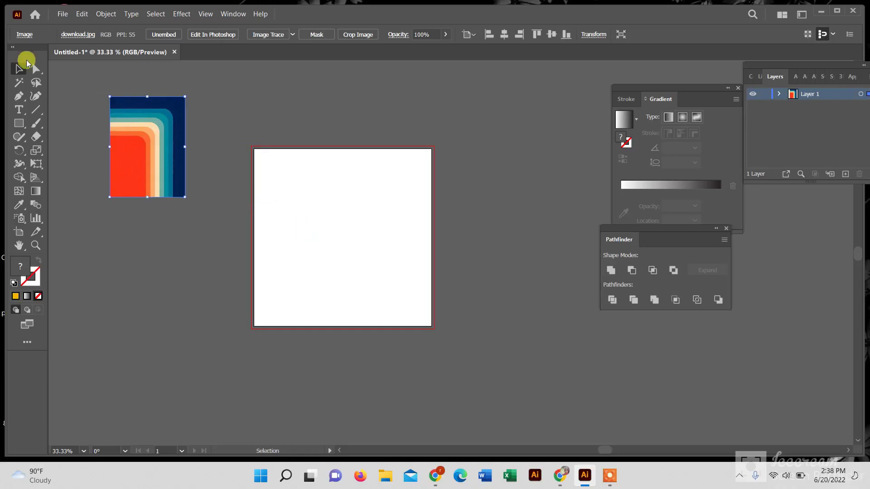
- Draw a 600×600 px square, keeping the current document instead of starting a new one
left_click(63, 13)
left_click(84, 27)
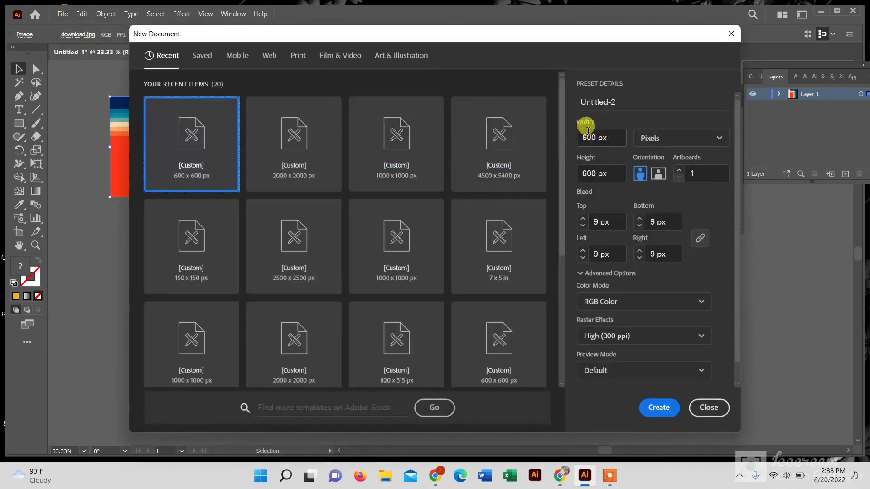
left_click(709, 408)
left_click(19, 125)
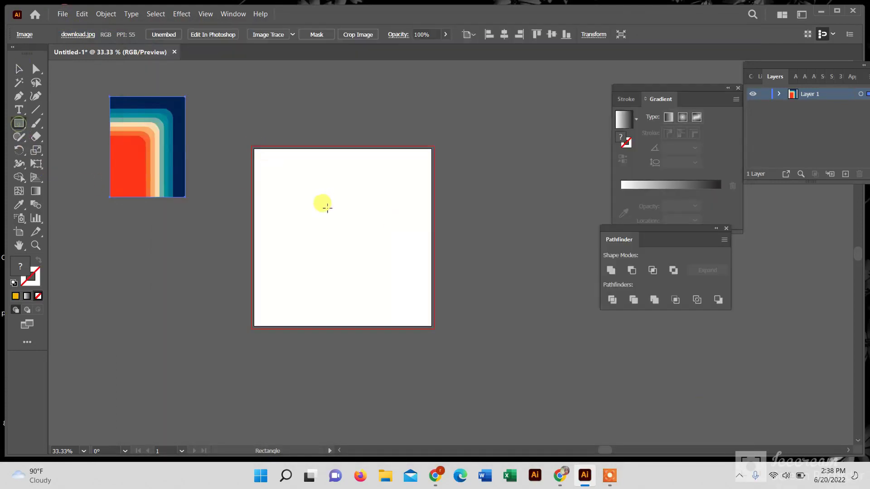
left_click(323, 204)
left_click(396, 256)
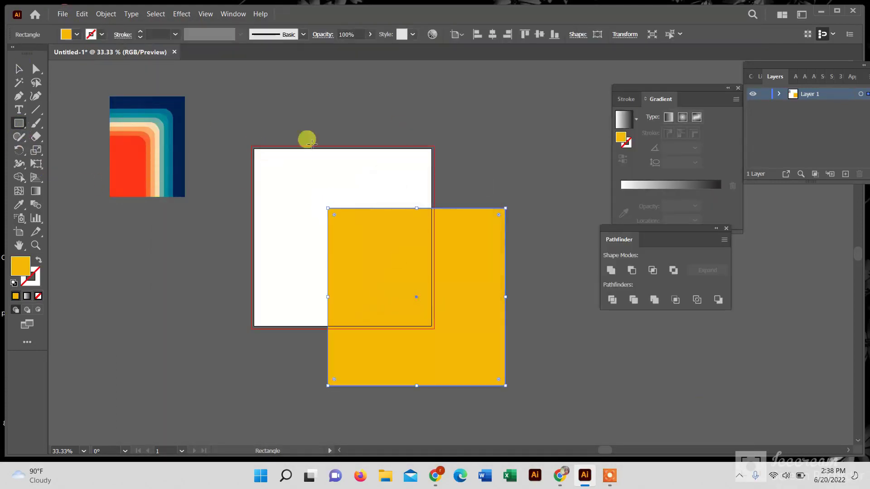
- Fill the square with the reference image's navy and centre it on the artboard
left_click(18, 205)
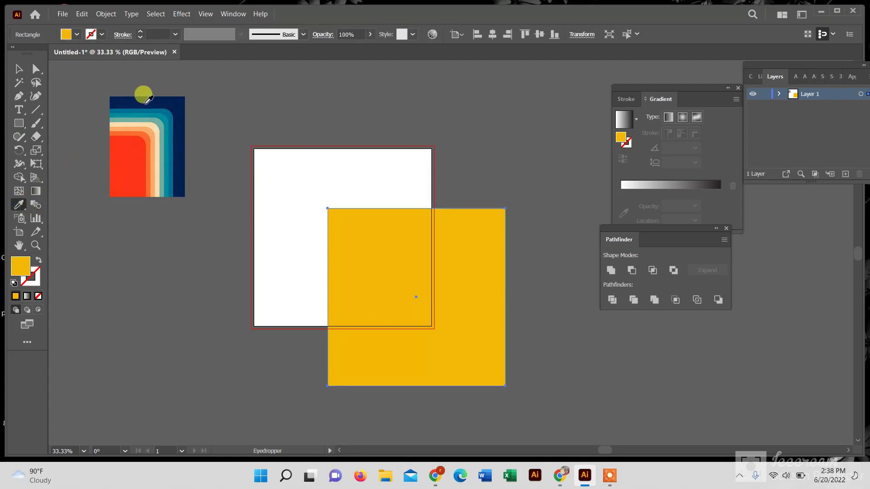
left_click(144, 100)
left_click(19, 69)
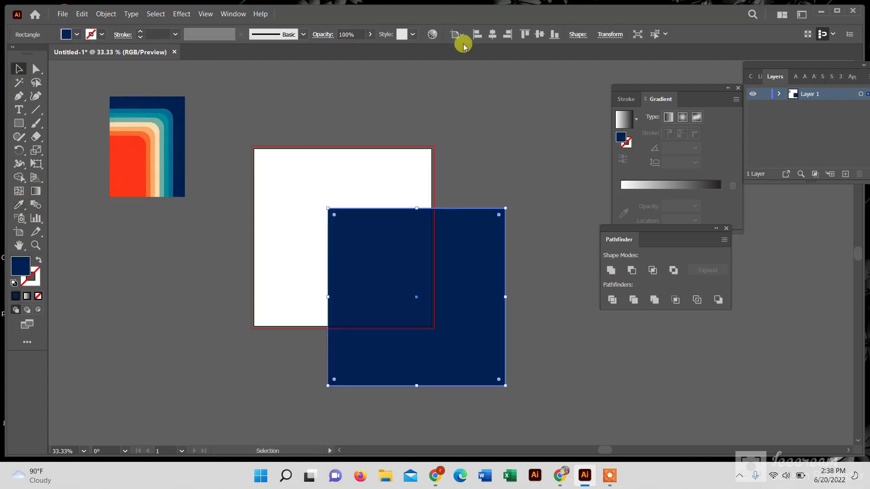
left_click(488, 35)
left_click(539, 35)
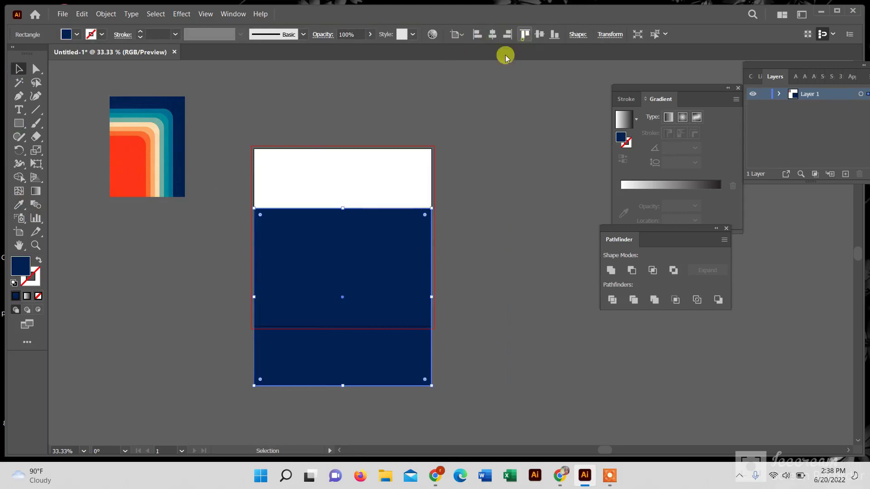
left_click(373, 124)
left_click(355, 180)
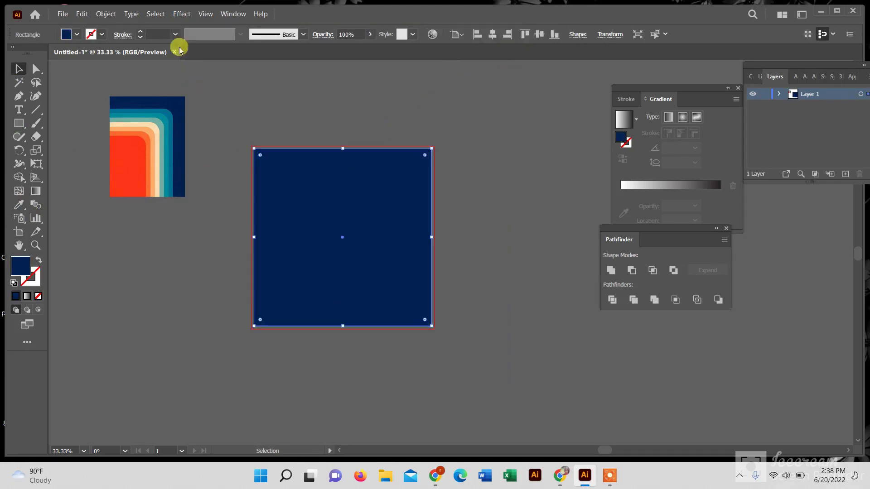
left_click(81, 13)
- Paste a copy of the navy square in front and narrow it to the artboard's right half
left_click(98, 67)
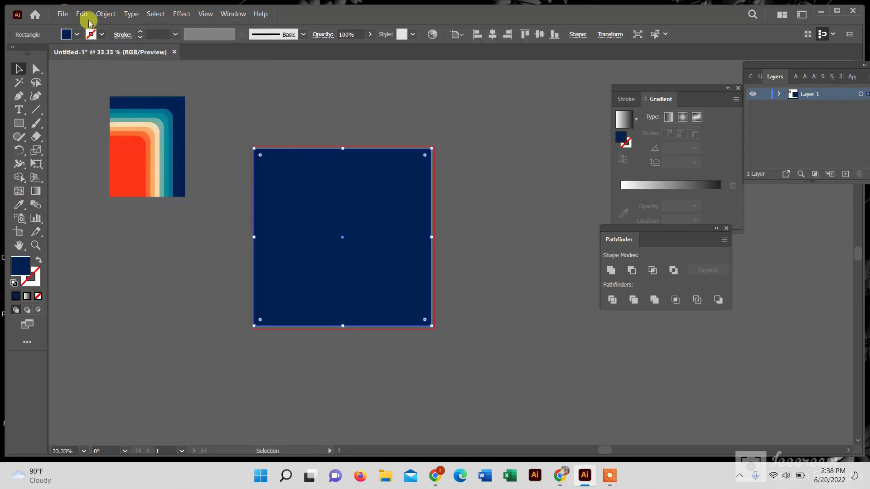
left_click(82, 13)
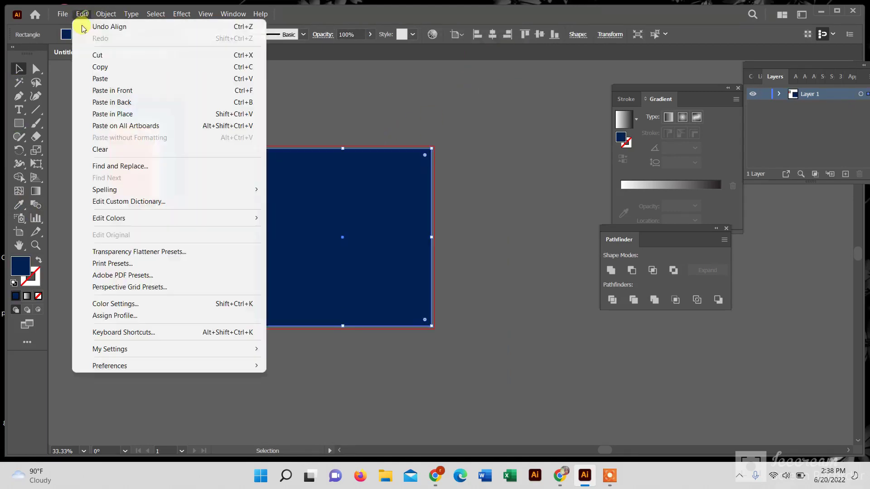
left_click(107, 92)
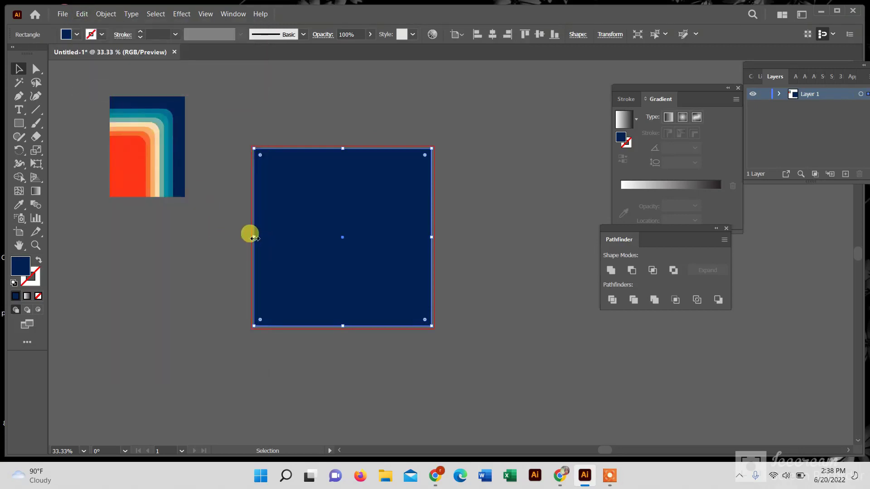
left_click_drag(254, 238, 337, 253)
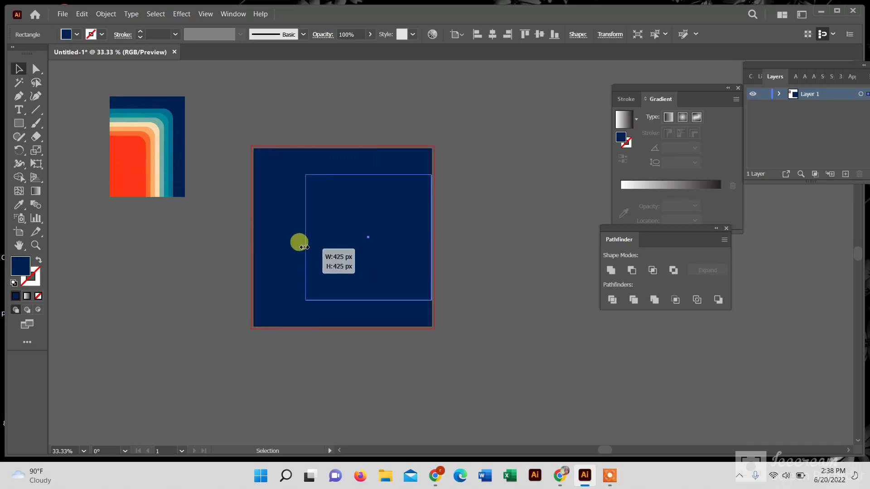
left_click_drag(336, 252, 302, 232)
left_click(301, 232, "shift")
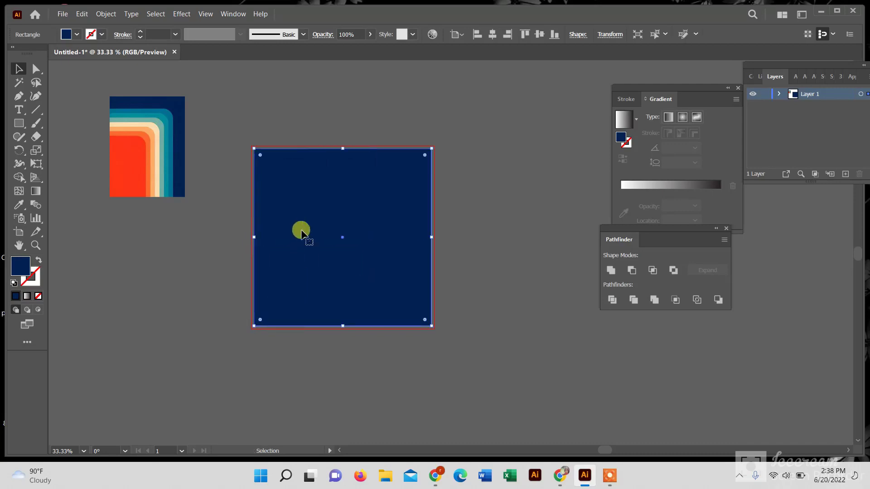
left_click_drag(297, 240, 277, 253)
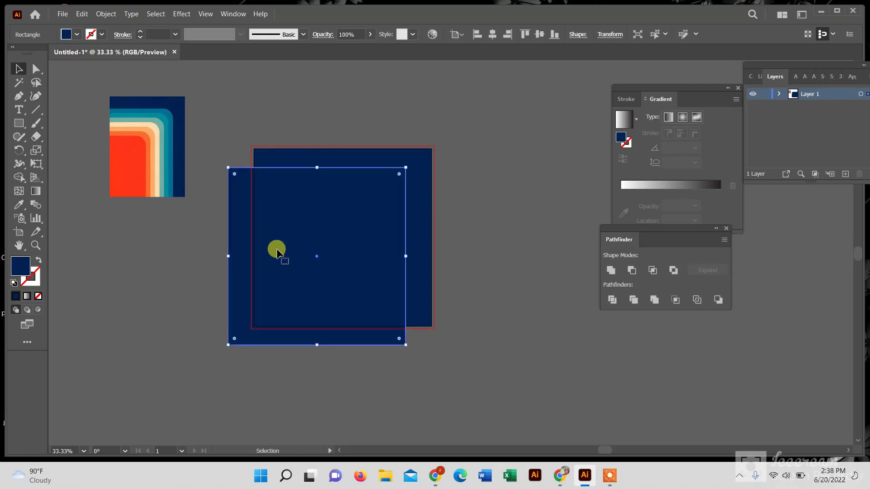
key("ctrl+z")
scroll(316, 164, "up", 1)
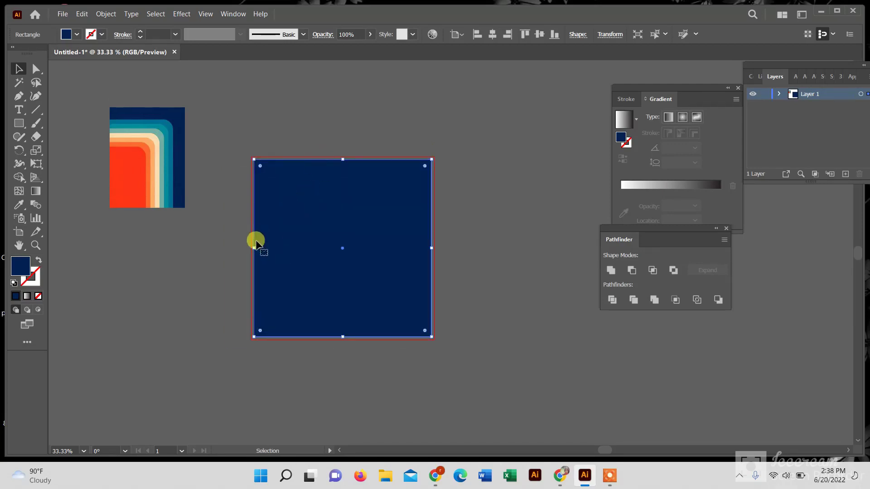
left_click_drag(252, 248, 338, 263)
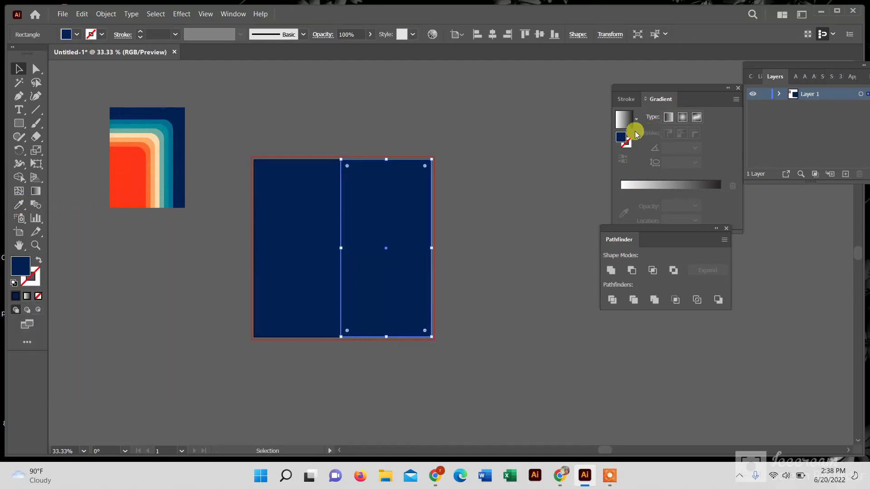
- Fill the right rectangle with a near-white swatch instead of a gradient
left_click(668, 119)
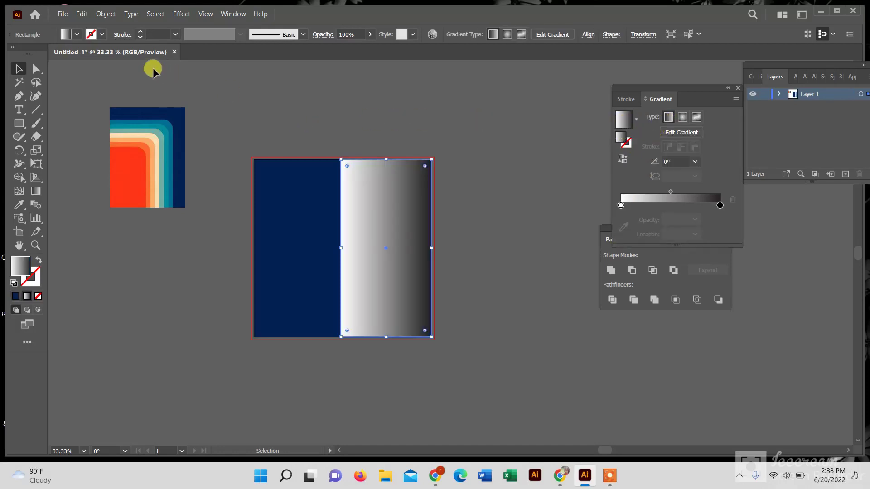
key("ctrl+z")
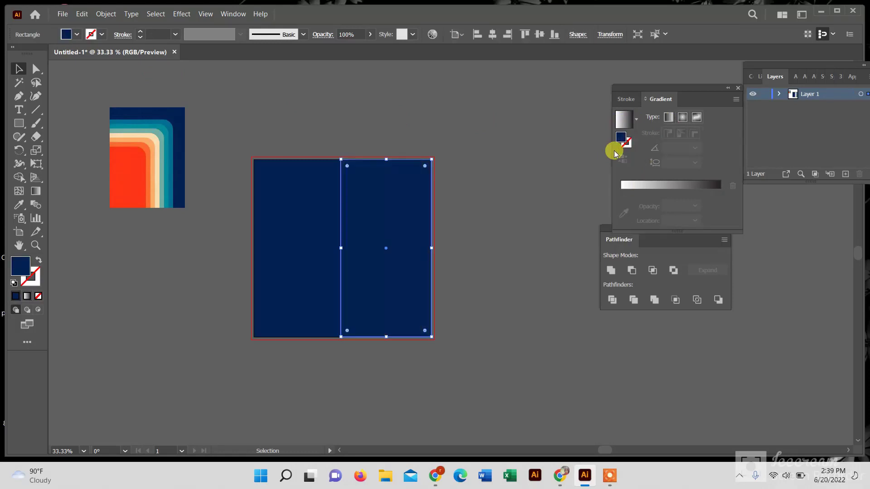
left_click(76, 34)
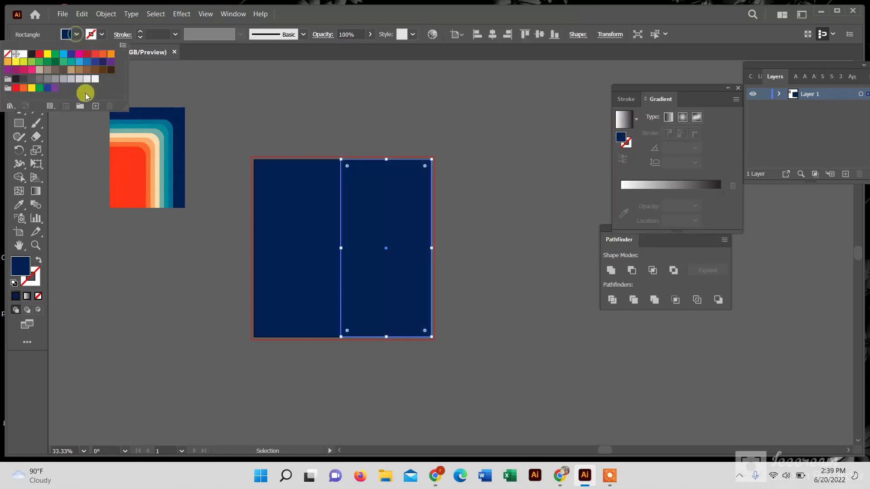
left_click(32, 78)
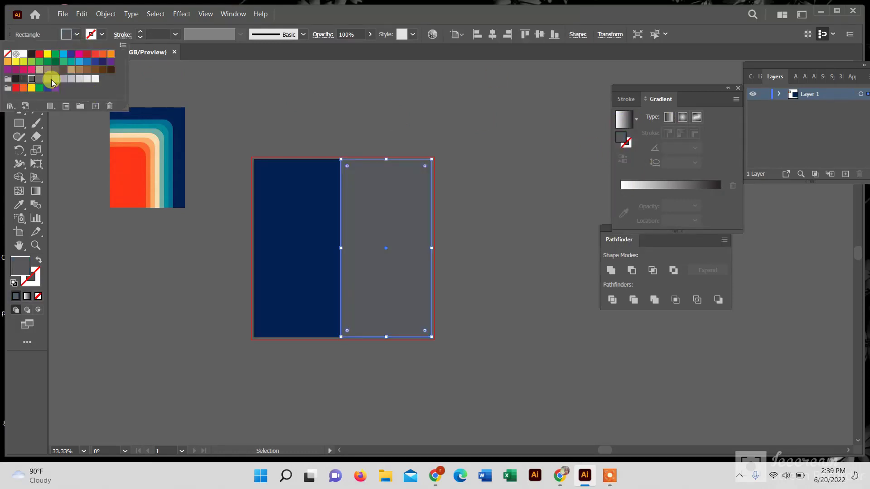
left_click(79, 79)
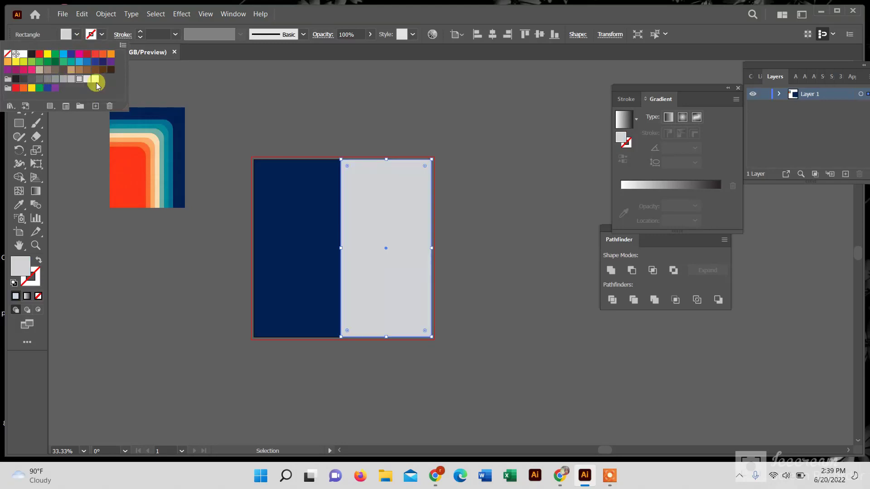
left_click(95, 80)
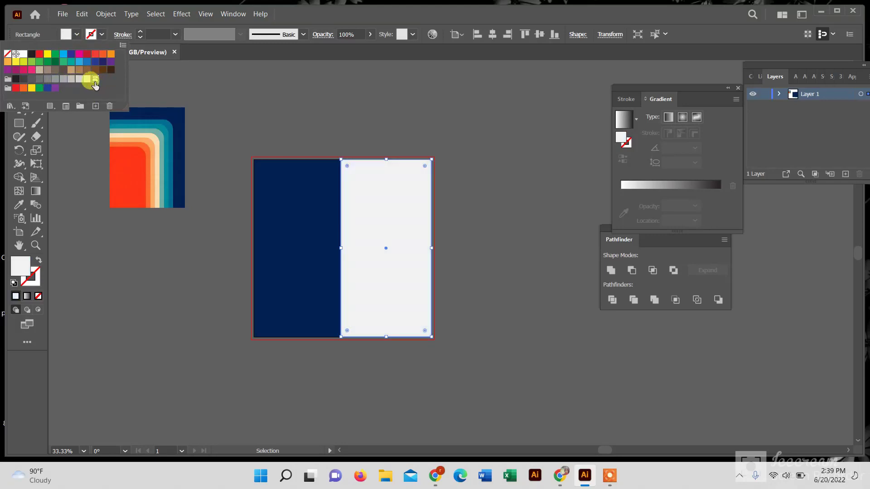
left_click(499, 140)
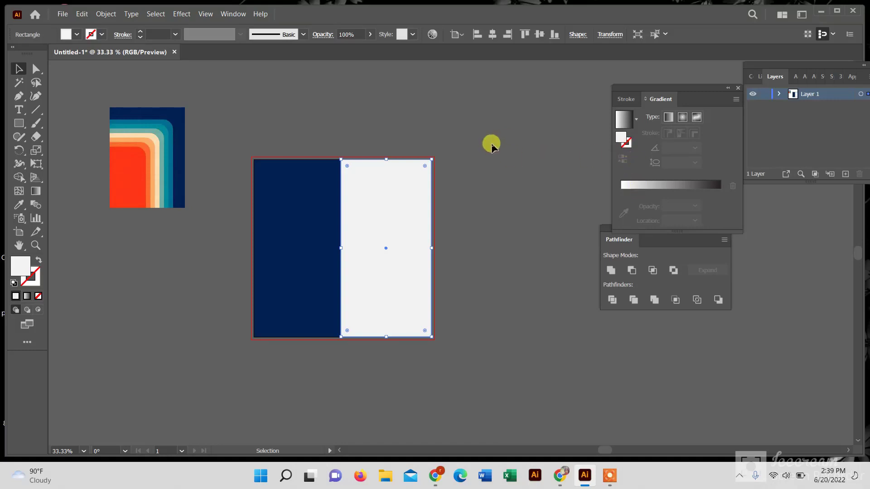
left_click(491, 143)
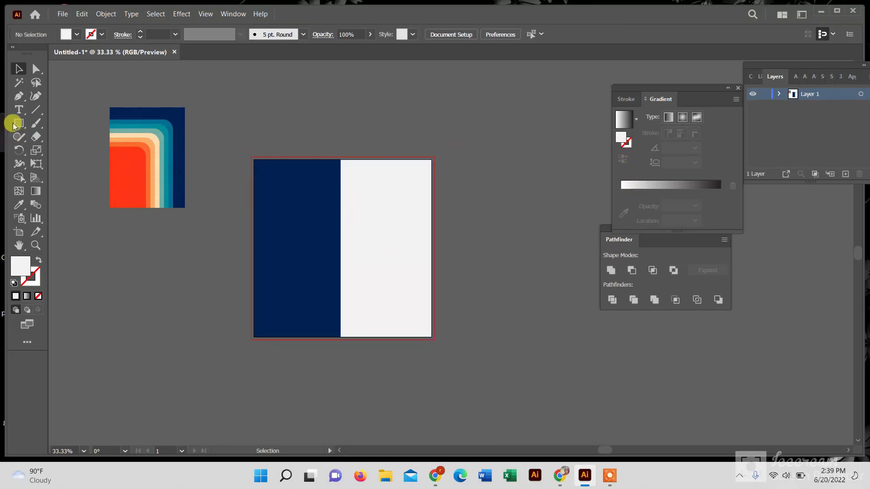
- Draw a diagonal line across the white panel with the Line Segment tool
left_click(36, 110)
left_click(79, 110)
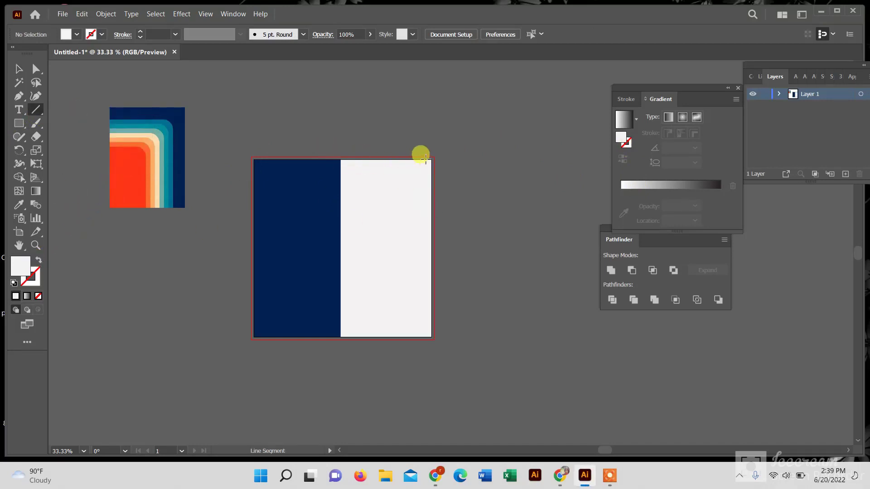
scroll(432, 157, "up", 2)
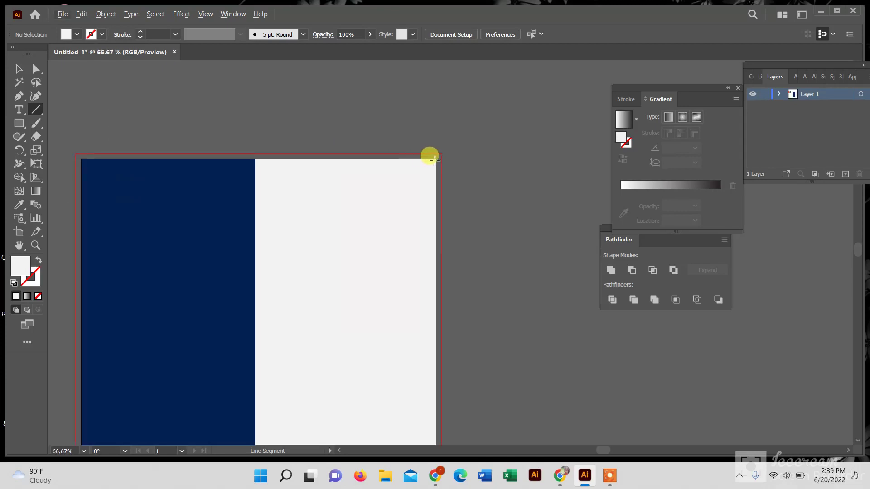
scroll(434, 158, "down", 1)
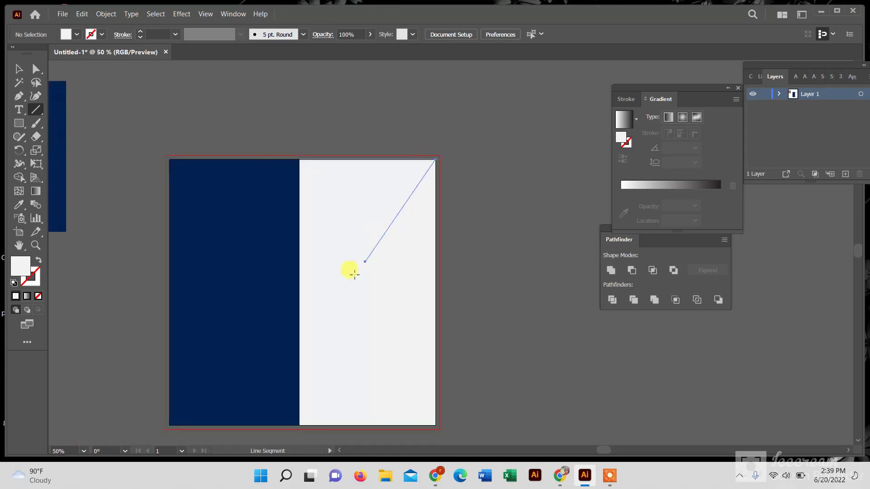
left_click_drag(354, 274, 286, 413)
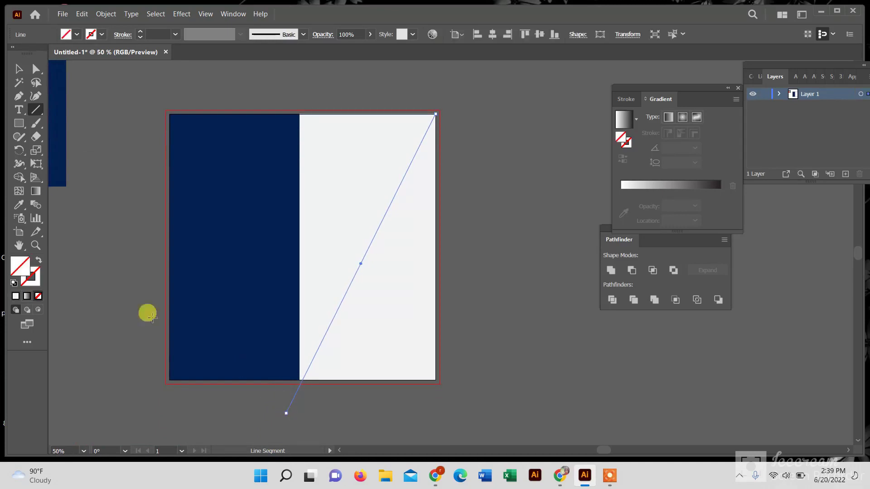
- Give the line the reference image's red as its stroke, 10 pt thick
left_click(17, 208)
scroll(67, 164, "down", 1, "alt")
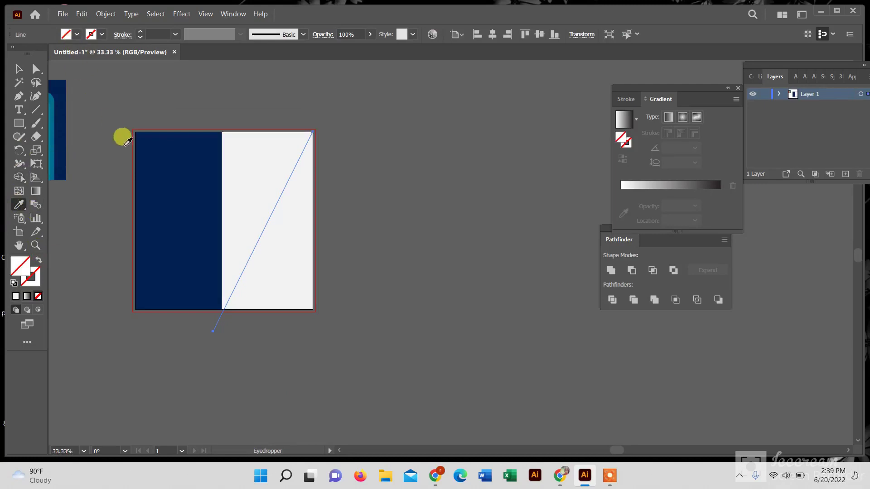
left_click_drag(139, 144, 219, 142)
left_click(93, 128)
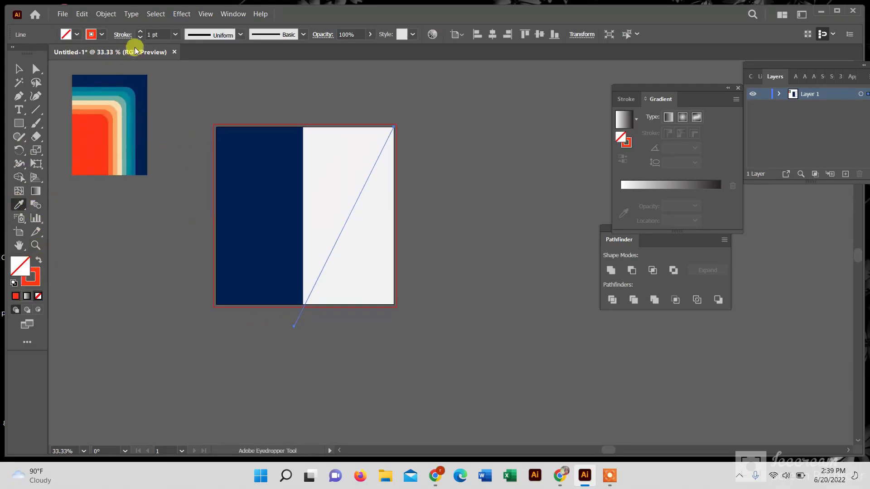
left_click(142, 33)
left_click(141, 33)
left_click(142, 32)
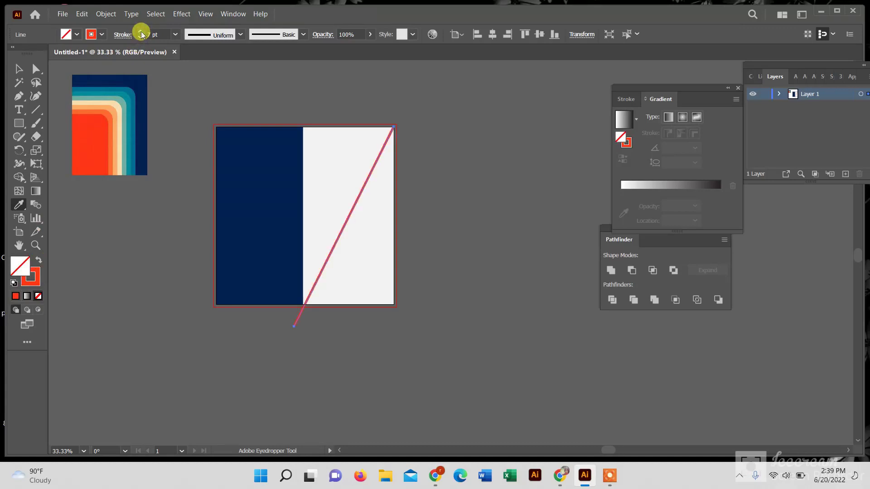
left_click(141, 31)
left_click(140, 32)
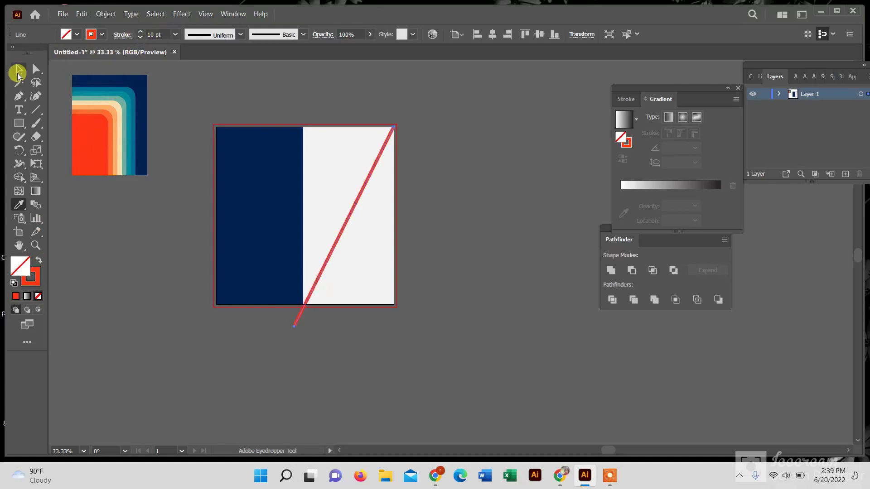
left_click(18, 69)
scroll(358, 229, "up", 2)
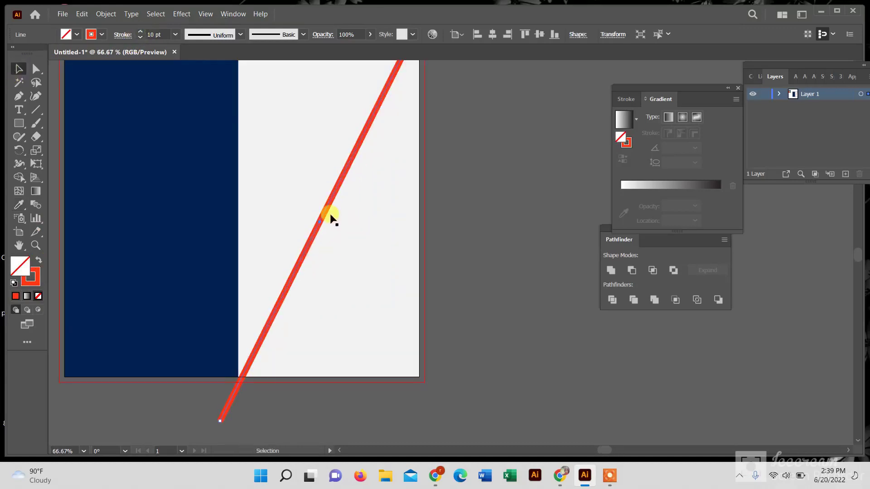
scroll(333, 219, "down", 1)
- Draw a second line crossing the first and snap both lines' upper ends to the panel edges
left_click(35, 109)
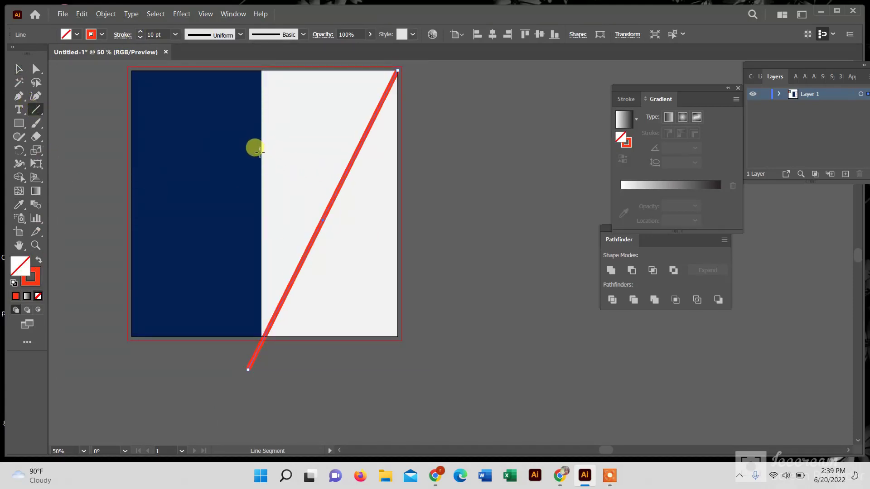
left_click_drag(261, 153, 416, 336)
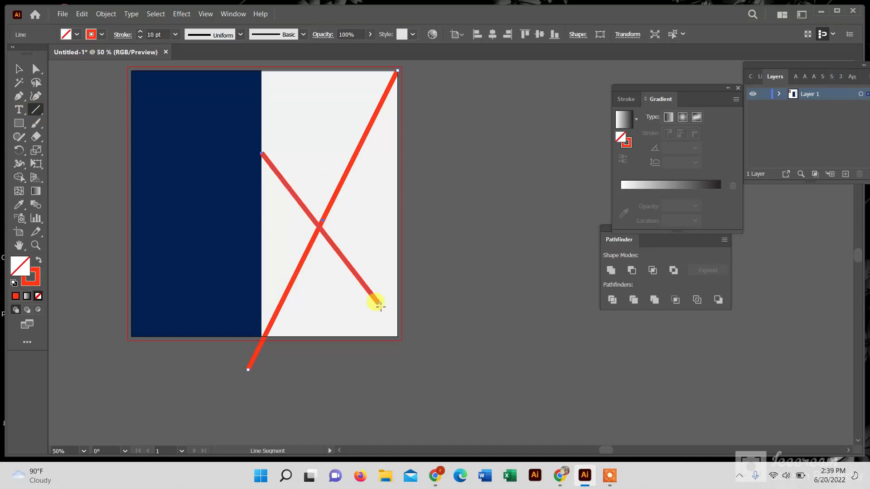
left_click_drag(428, 350, 471, 385)
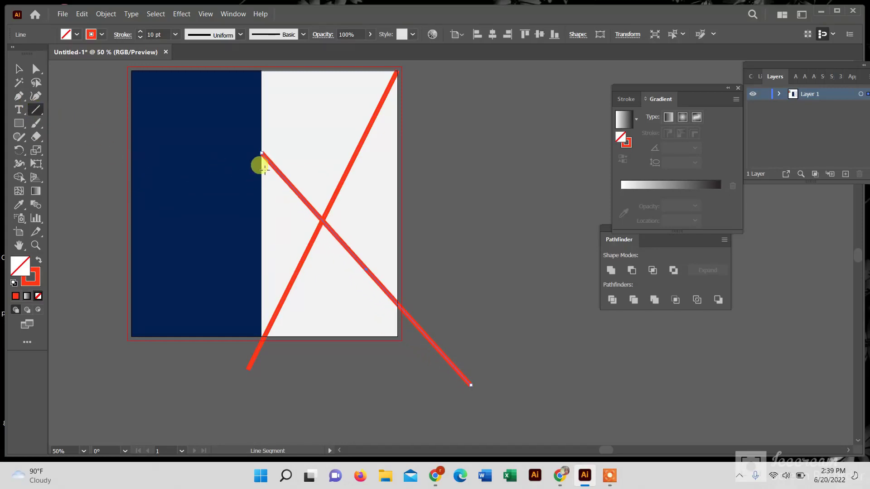
left_click(19, 69)
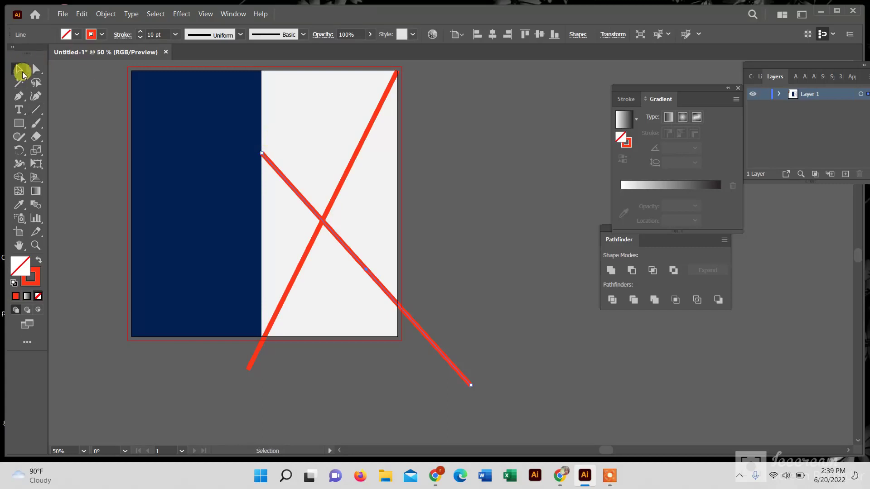
scroll(399, 84, "up", 1)
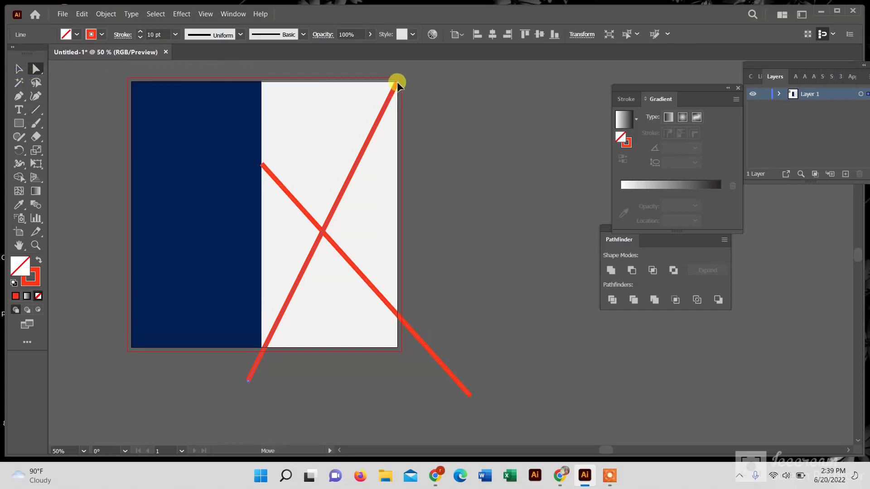
left_click(397, 83)
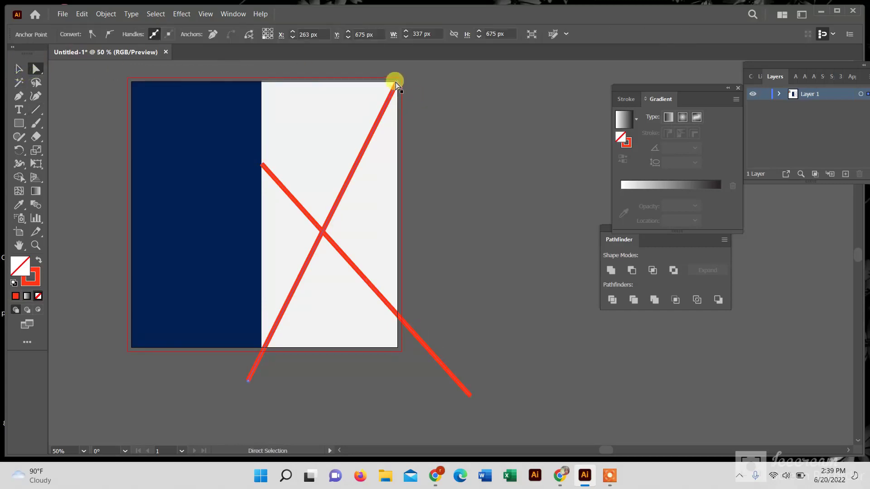
left_click_drag(396, 80, 400, 75)
left_click(264, 167)
left_click_drag(262, 166, 254, 159)
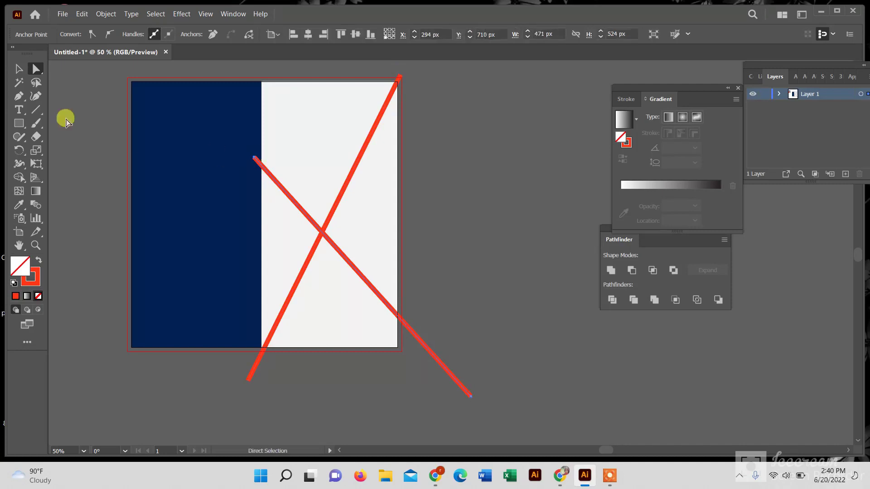
- Select both red lines together
left_click(16, 68)
scroll(367, 253, "up", 1)
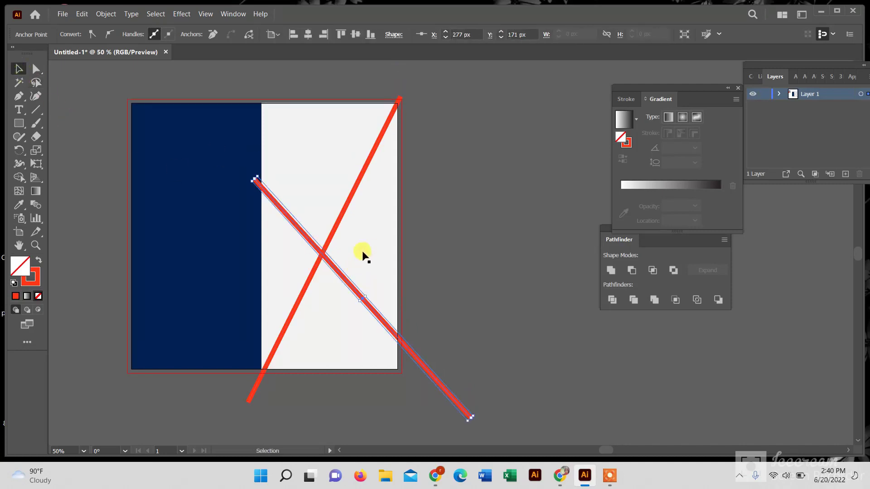
scroll(362, 252, "down", 1)
left_click(361, 253)
left_click(475, 237)
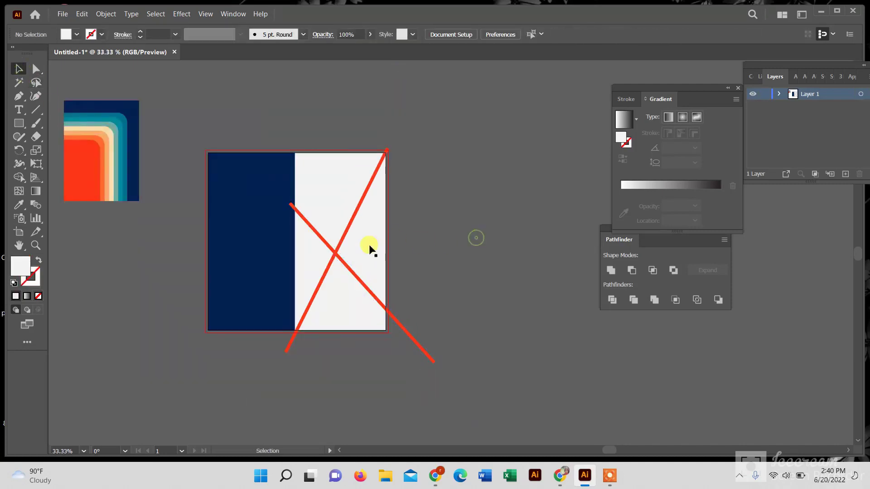
left_click(337, 256)
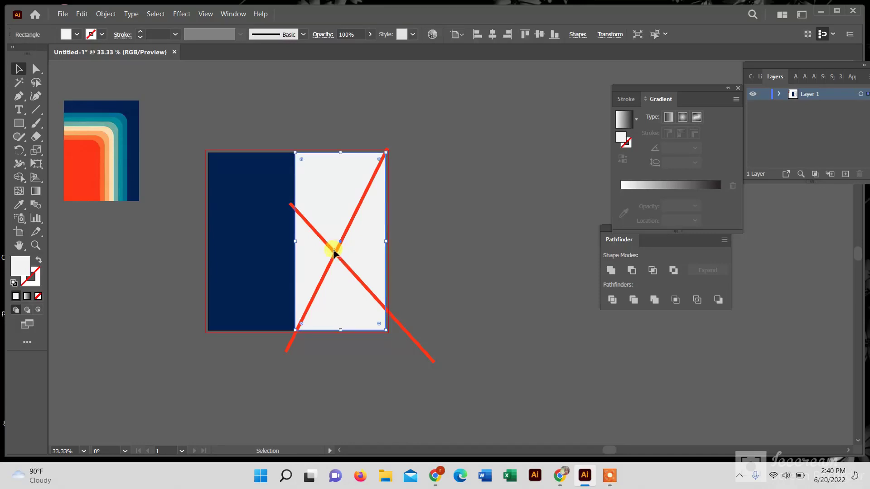
left_click(333, 253)
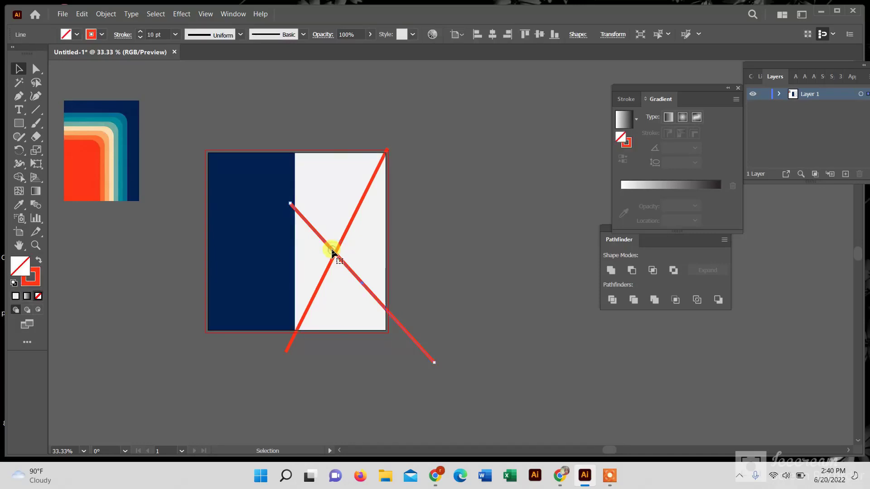
left_click(347, 229, "shift")
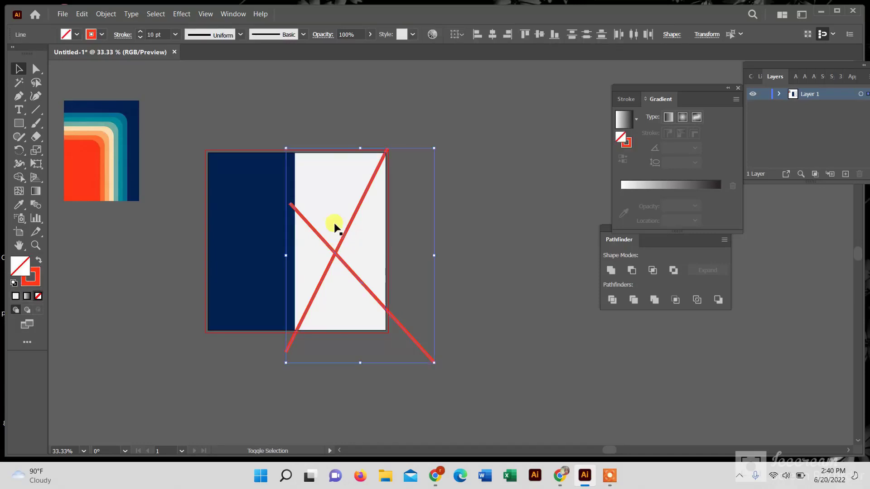
- Expand both lines' appearance and fill/stroke into shapes, then Minus Front them from the white panel
left_click(107, 15)
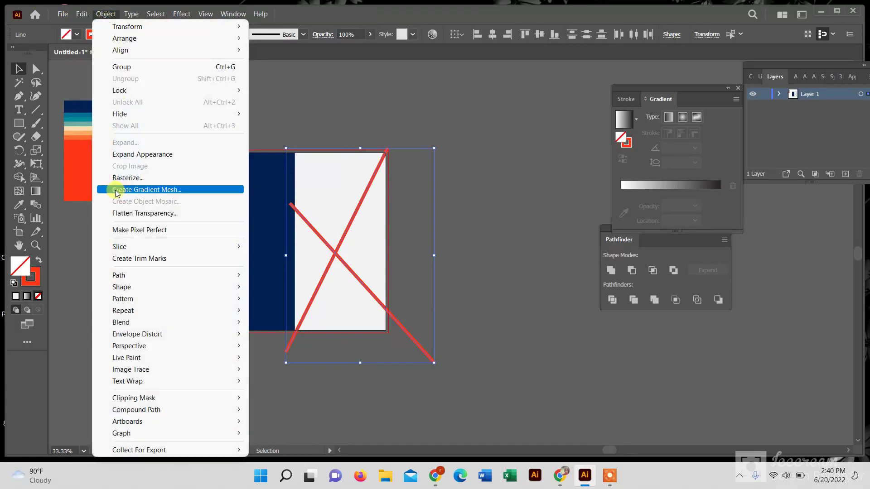
left_click(132, 154)
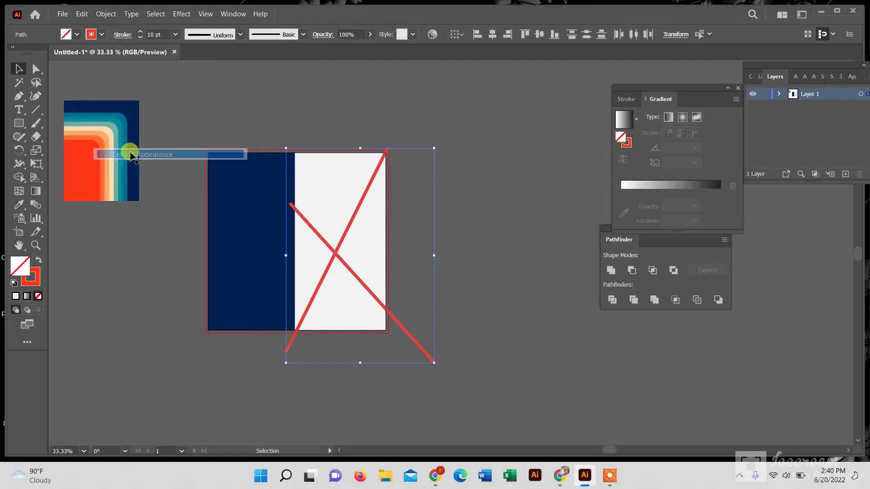
left_click(107, 15)
left_click(126, 142)
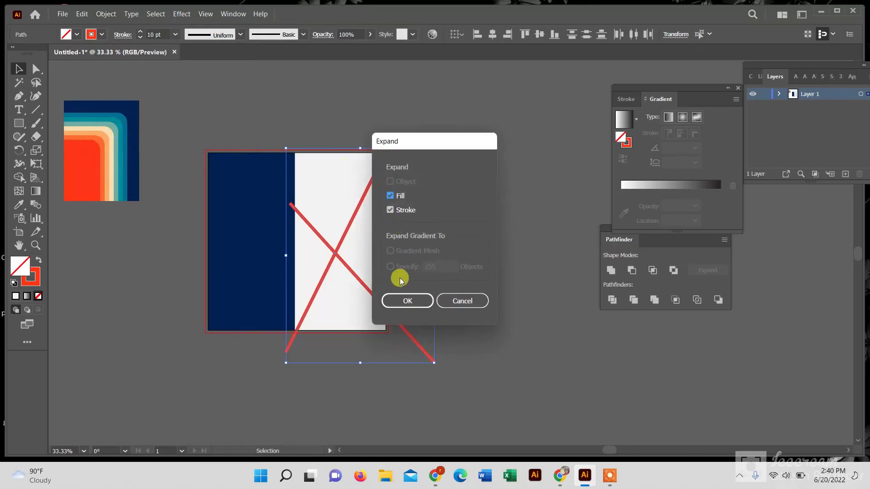
left_click(402, 299)
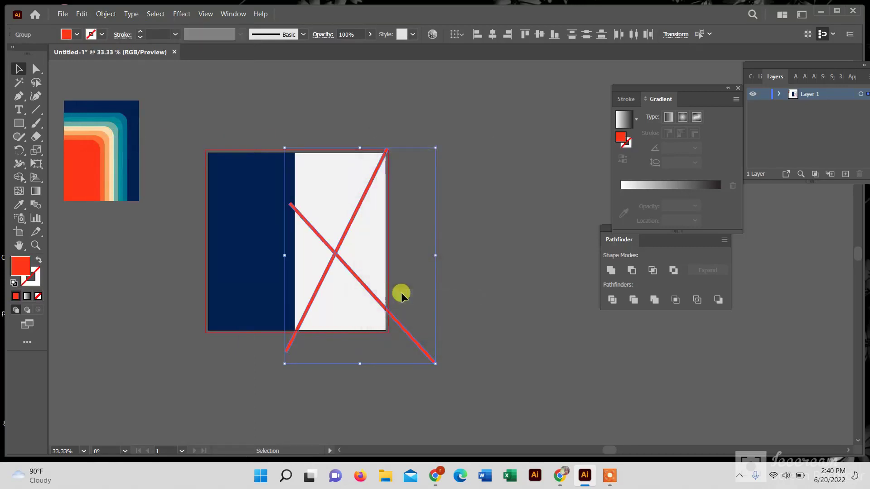
left_click(330, 196, "shift")
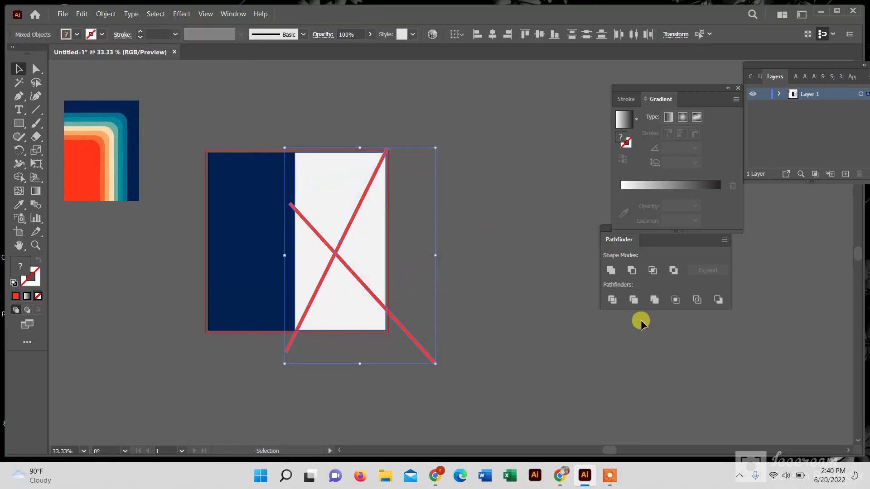
left_click(632, 272)
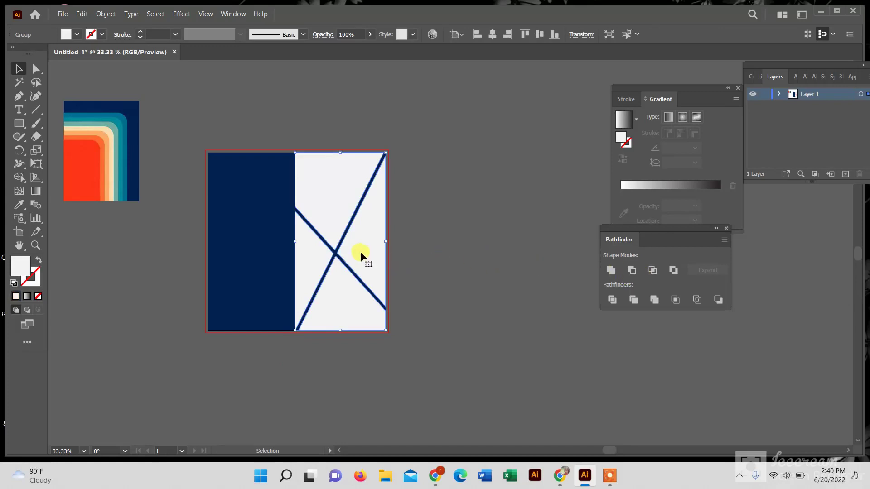
- Duplicate the X-cut panel to the right and move the original off the square to the lower left
left_click_drag(356, 249, 491, 249)
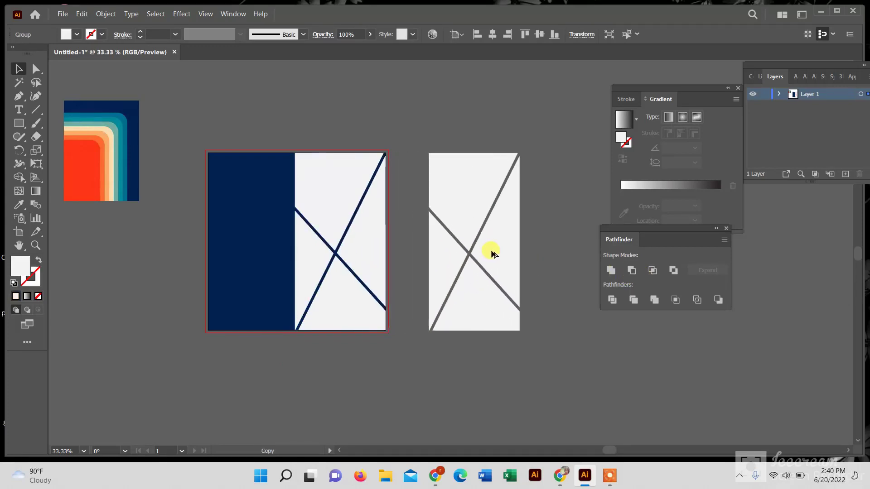
scroll(334, 286, "down", 1)
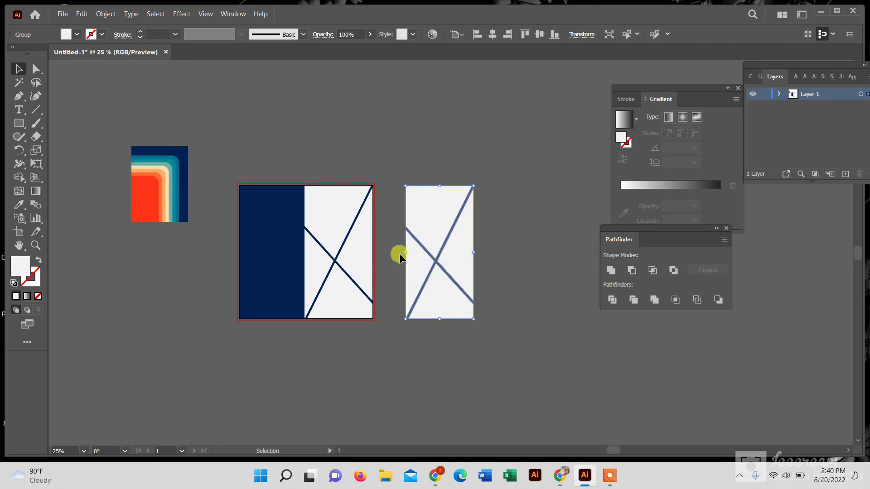
left_click(352, 257)
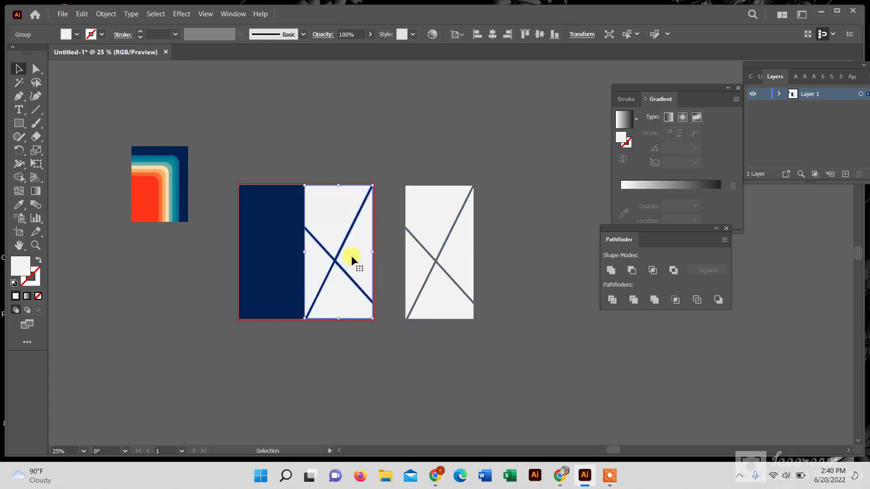
mouse_move(353, 259)
left_mouse_down()
mouse_move(164, 306)
mouse_move(174, 309)
left_mouse_up()
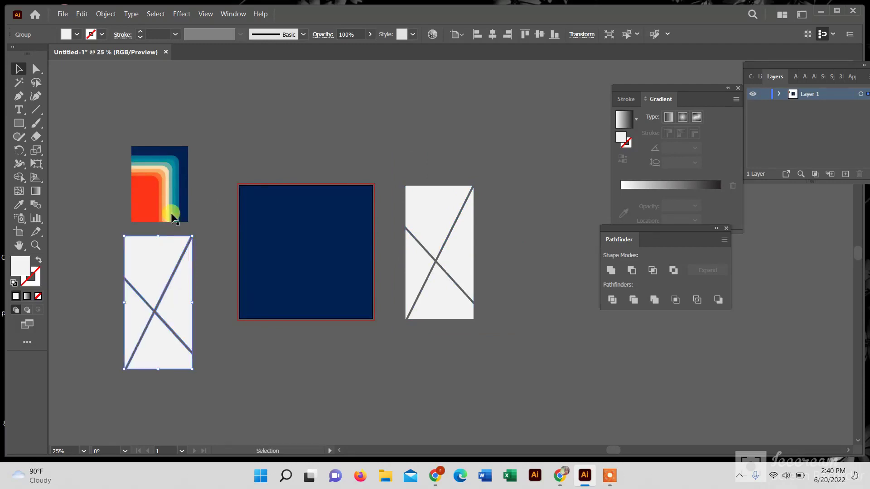
left_click_drag(170, 208, 170, 134)
left_click_drag(161, 330, 156, 297)
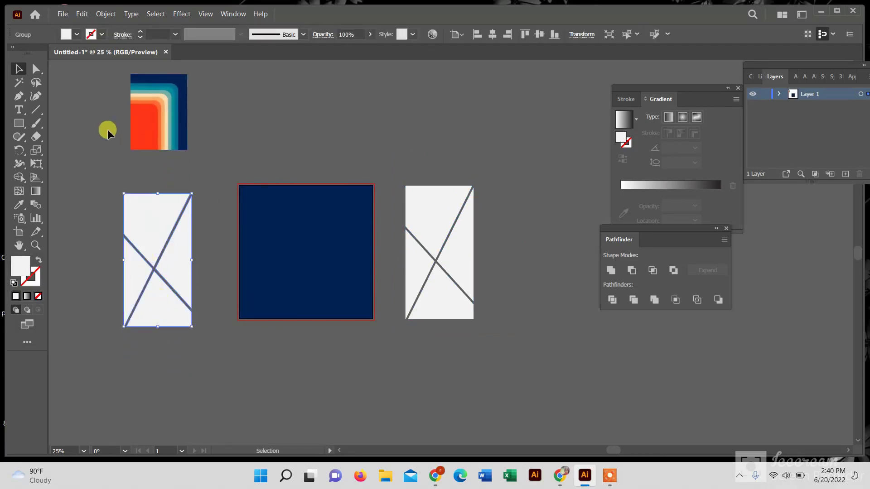
left_click(62, 13)
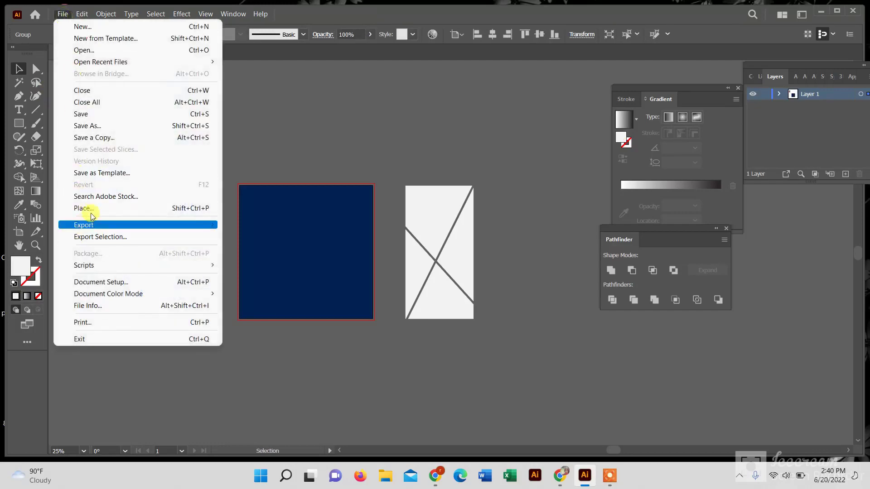
- Place the photo of the woman in a cap, sized over the left X-cut panel
left_click(86, 208)
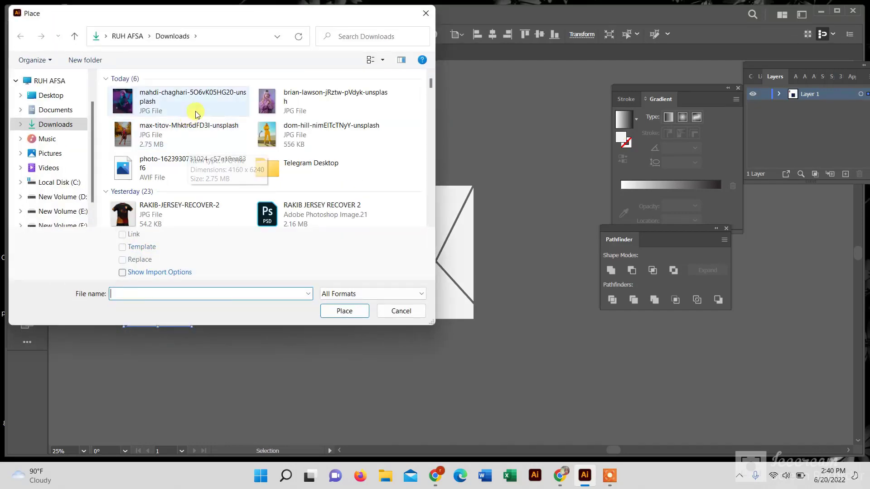
left_click(196, 111)
left_click(359, 312)
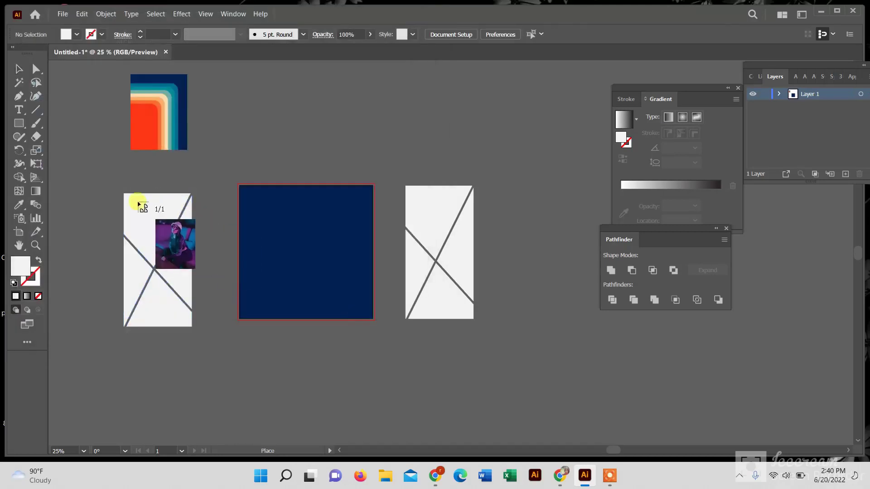
left_click_drag(116, 185, 221, 355)
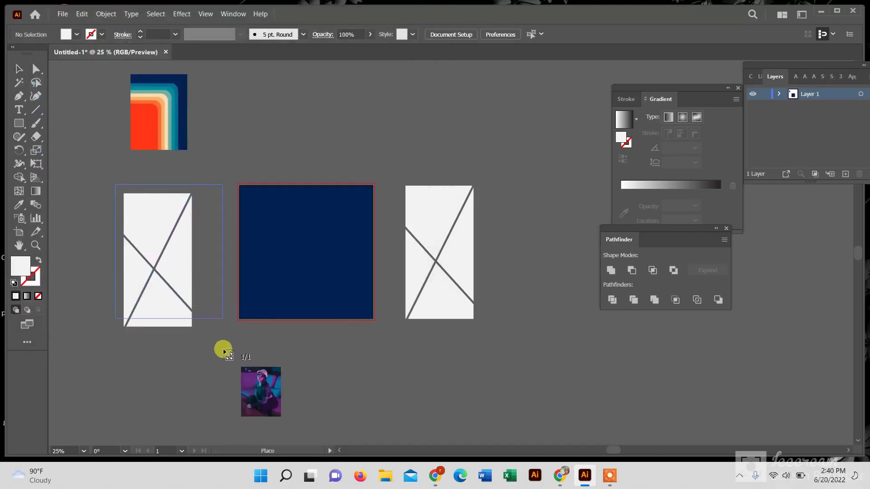
left_click_drag(198, 270, 187, 280)
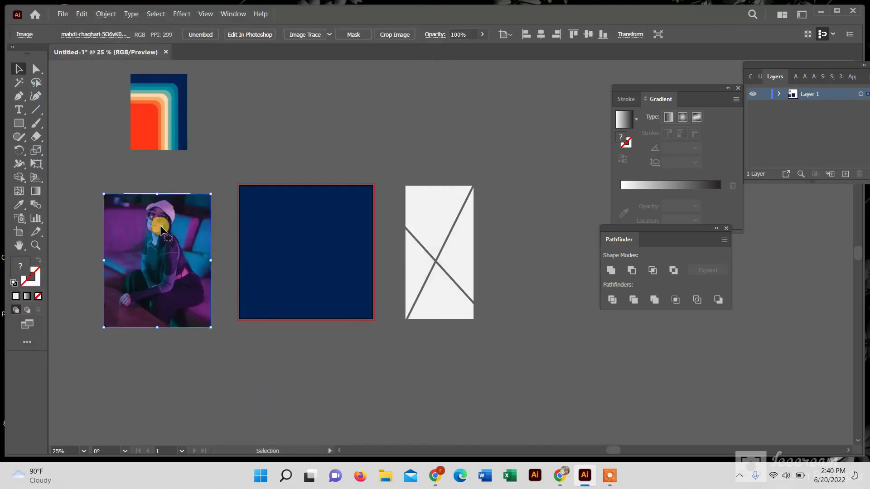
- Enlarge the photo and send it behind the white X shape
left_click_drag(104, 194, 91, 171)
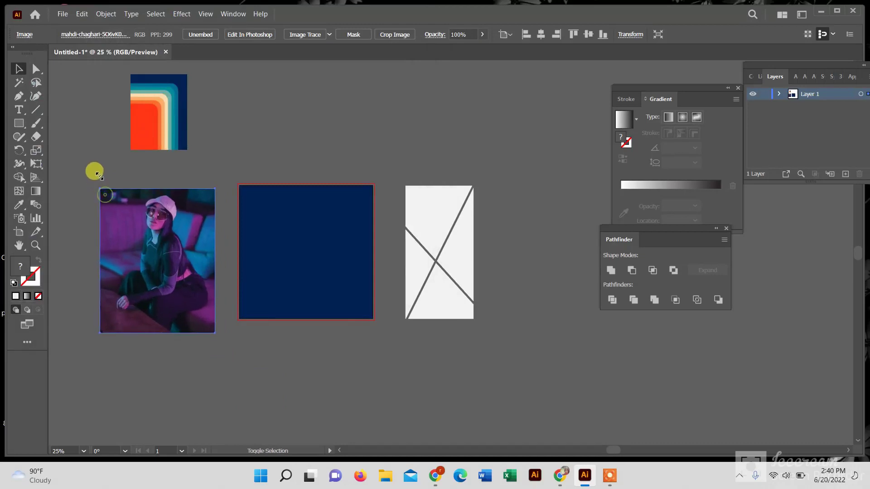
right_click(177, 267)
mouse_move(209, 360)
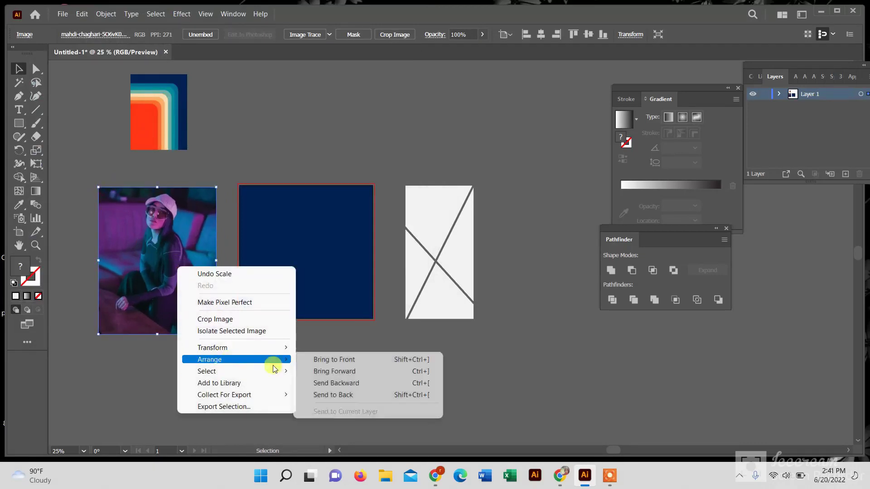
left_click(313, 395)
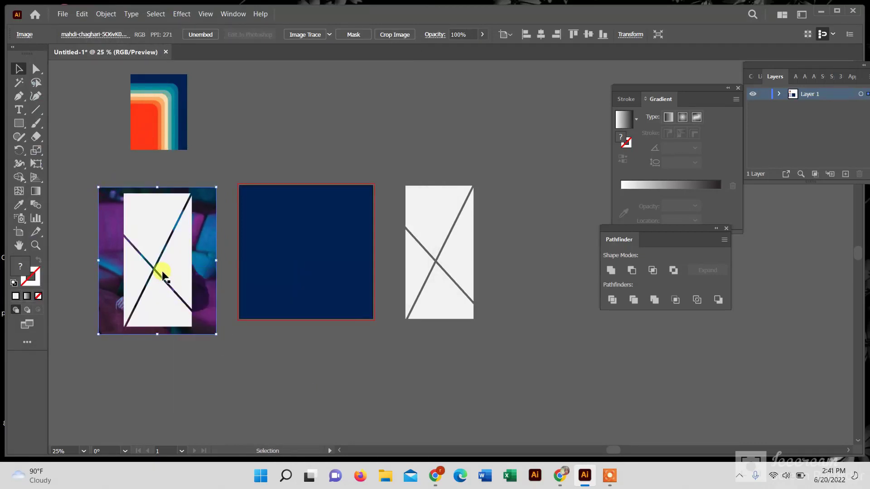
- Make the X shape a compound path and use it as a clipping mask on the photo
left_click(164, 276, "shift")
key("ctrl+g")
left_click(106, 14)
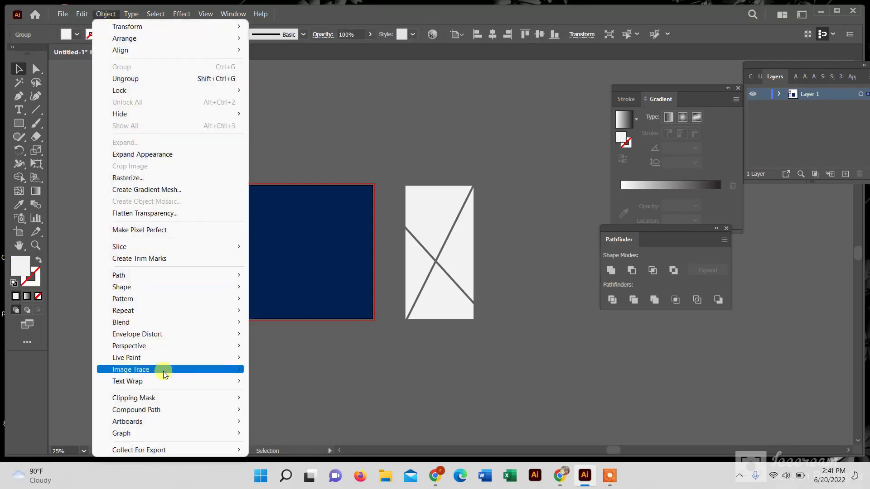
left_click(268, 410)
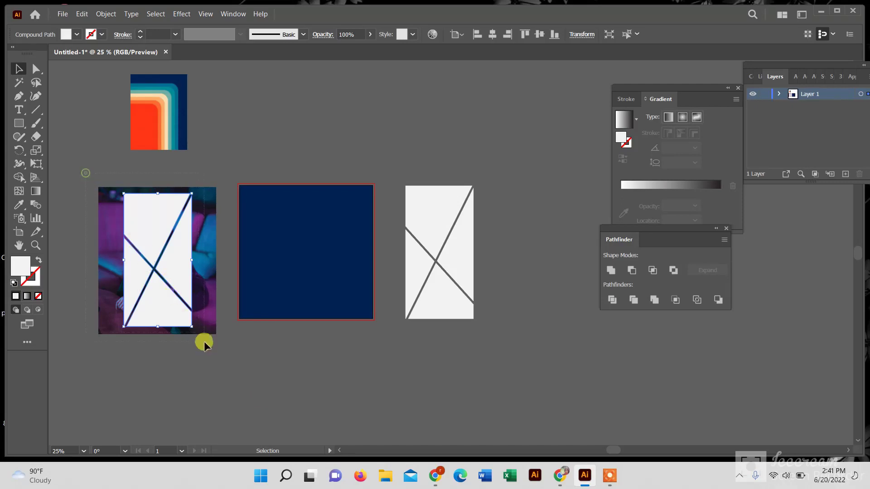
left_click_drag(204, 343, 205, 345)
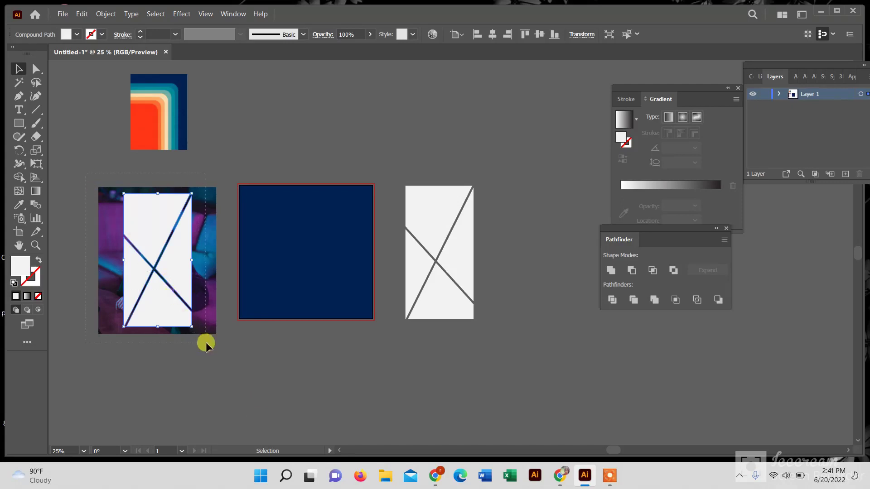
right_click(175, 298)
left_click(219, 216)
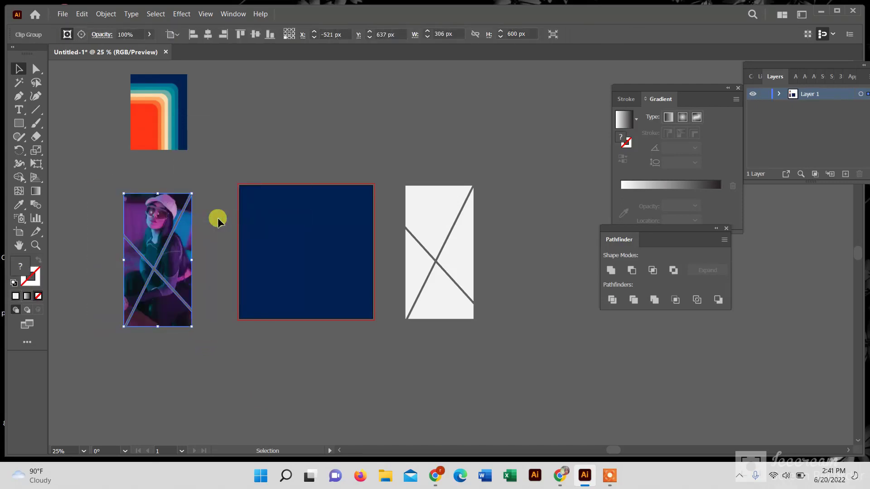
right_click(172, 262)
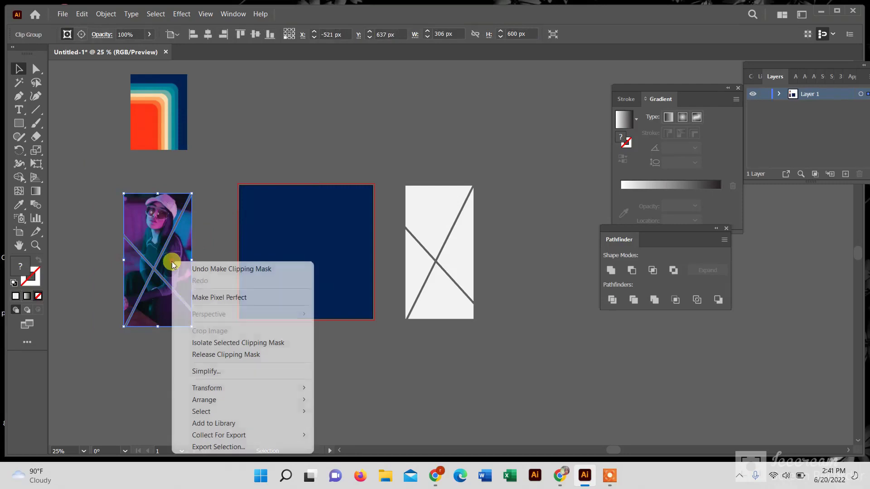
- In isolation mode, shift the photo slightly within its clipping shape
left_click(204, 343)
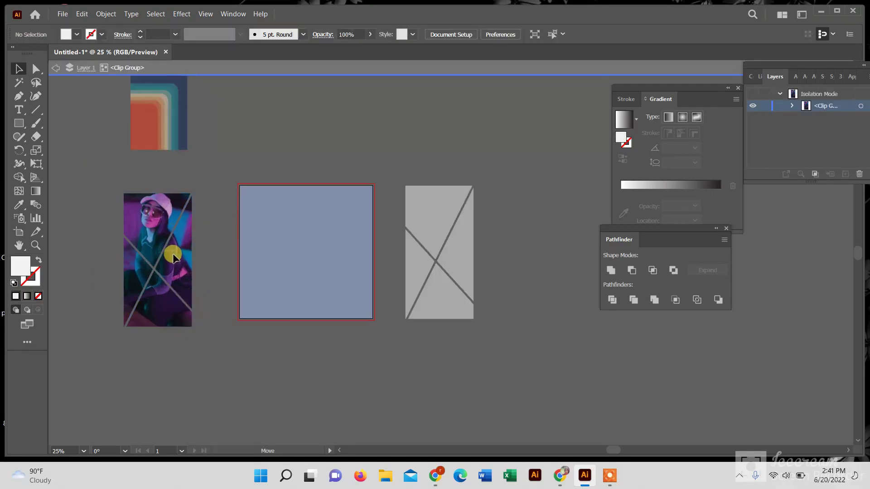
left_click_drag(174, 257, 181, 260)
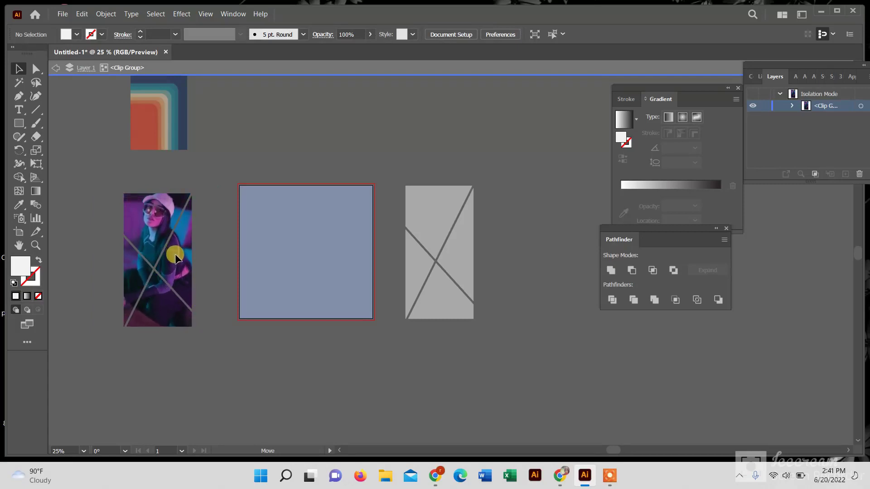
left_click_drag(181, 260, 176, 258)
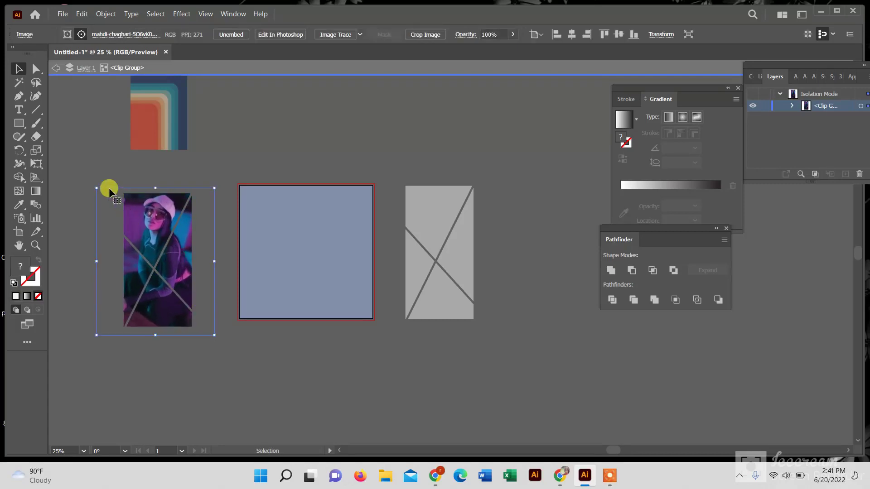
right_click(188, 284)
left_click(215, 319)
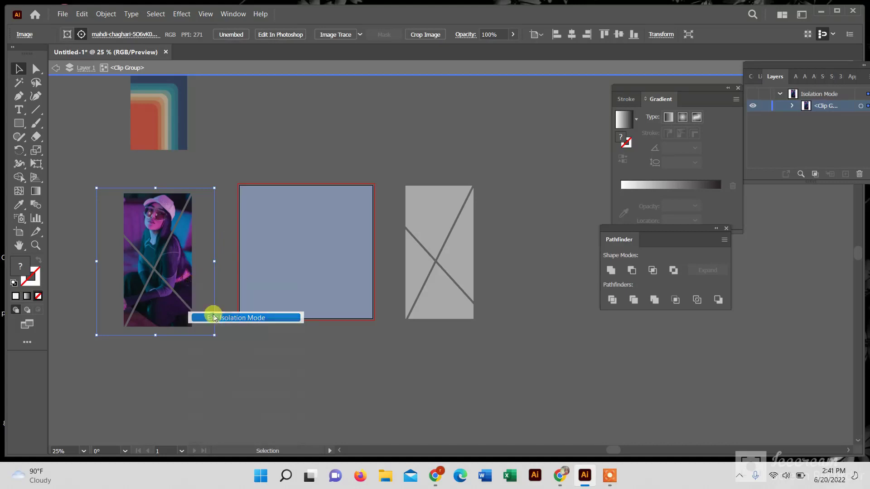
- Move the clipped photo onto the navy square, aligned with its right edge
mouse_move(165, 262)
left_mouse_down()
mouse_move(194, 252)
mouse_move(181, 265)
mouse_move(325, 262)
left_mouse_up()
left_click(216, 184)
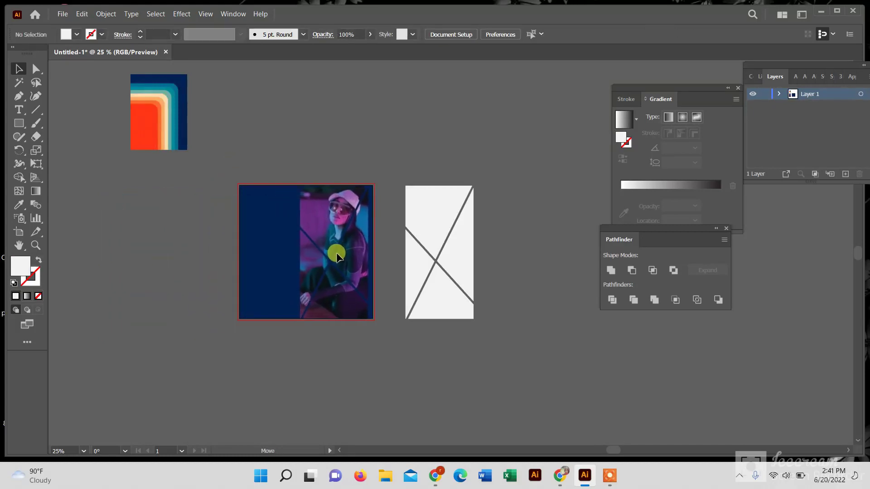
left_click_drag(336, 257, 341, 258)
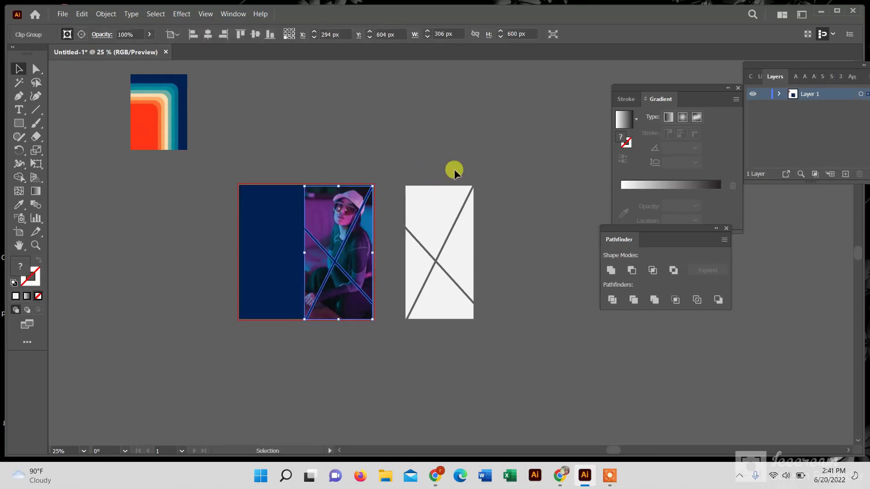
left_click(453, 243)
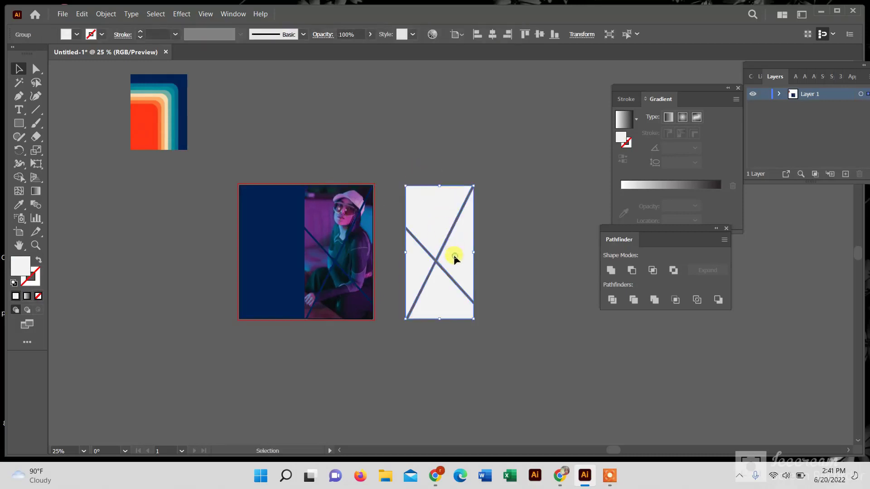
- Move the X-lined group's bottom triangle piece onto the lower part of the photo
left_click_drag(453, 255, 353, 258)
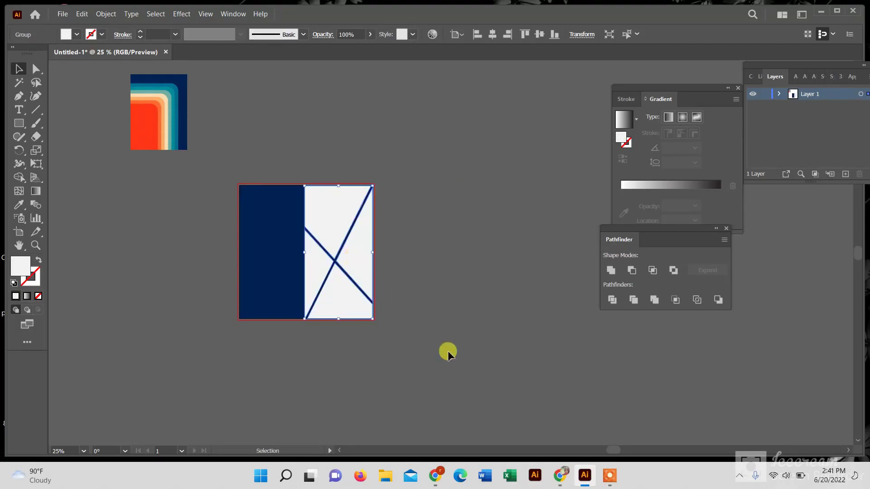
left_click(611, 483)
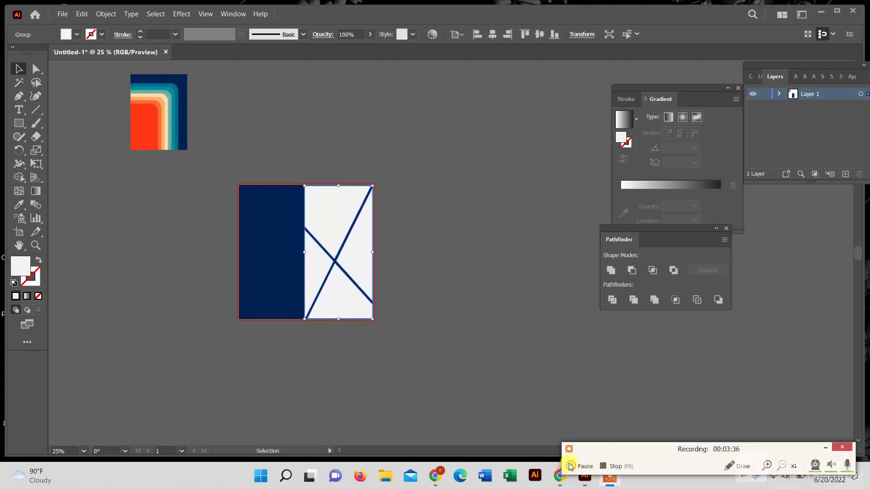
left_click_drag(326, 302, 428, 301)
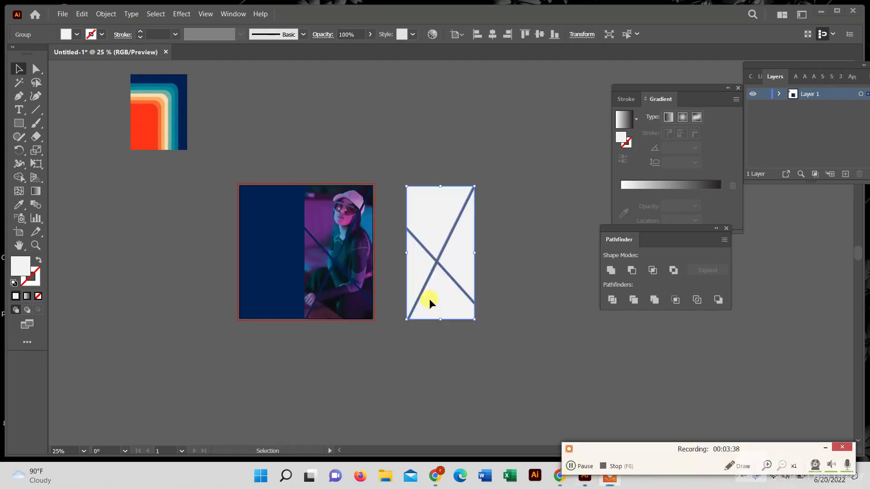
left_click(372, 363)
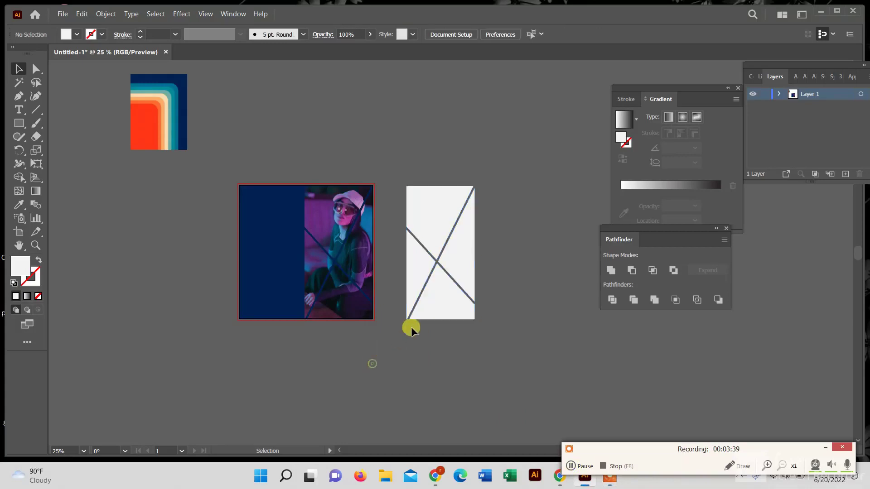
double_click(438, 300)
left_click_drag(439, 301, 336, 300)
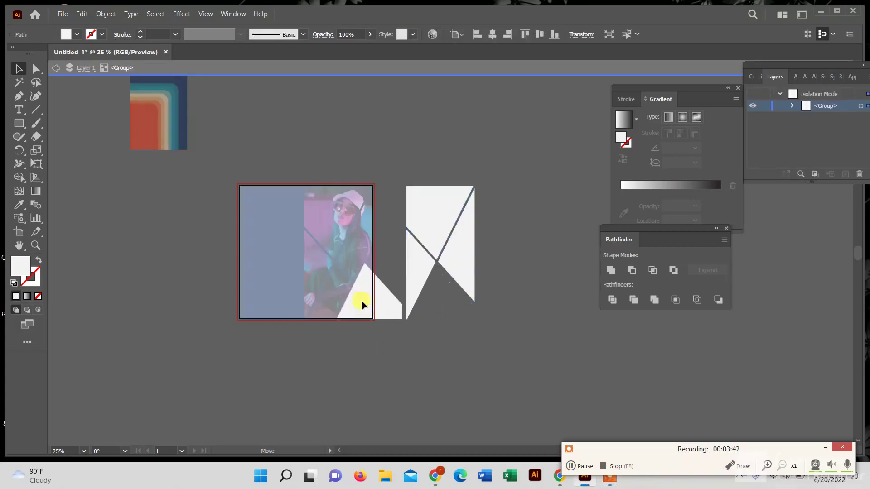
double_click(349, 353)
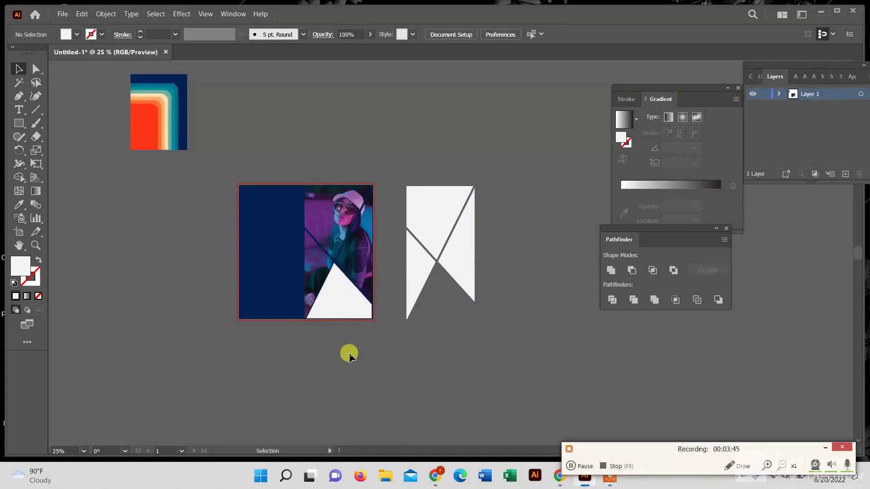
left_click(339, 310)
left_click(470, 349)
- Ungroup the remaining X pieces, move them right, and align the triangle with the photo's edge
left_click(447, 285)
right_click(434, 278)
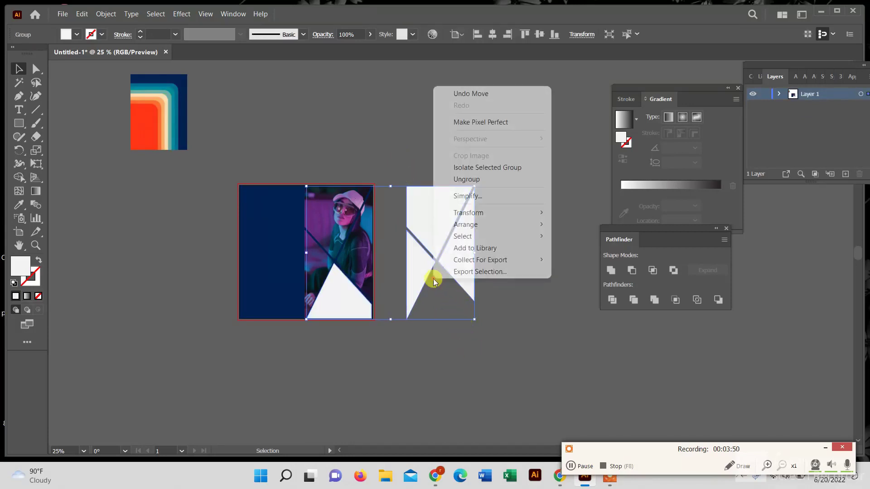
left_click(467, 179)
left_click(447, 159)
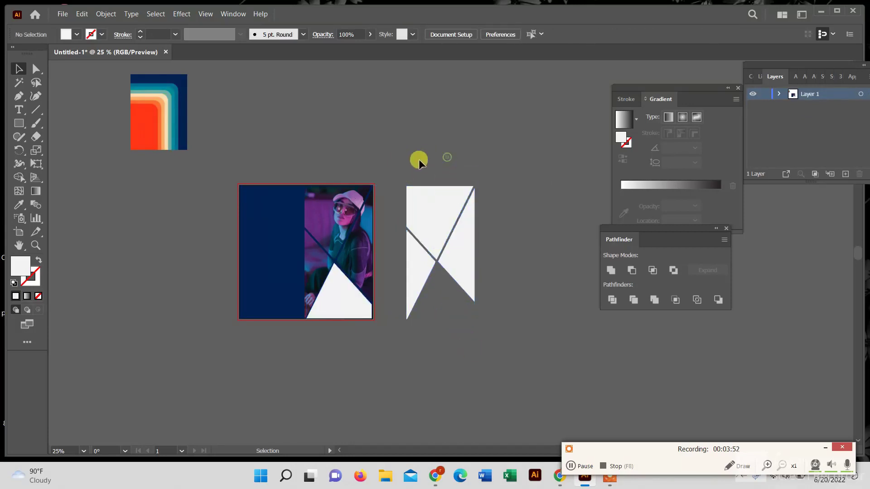
left_click_drag(446, 255, 509, 249)
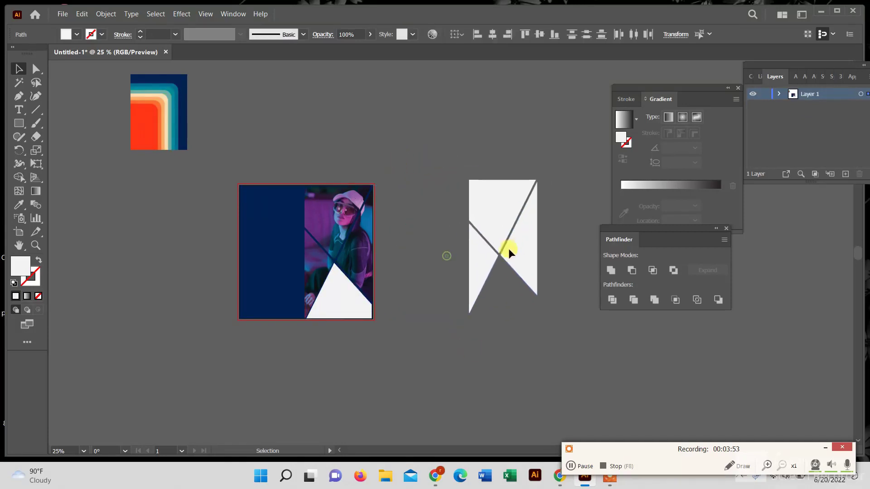
left_click(353, 304)
left_click_drag(352, 300, 353, 303)
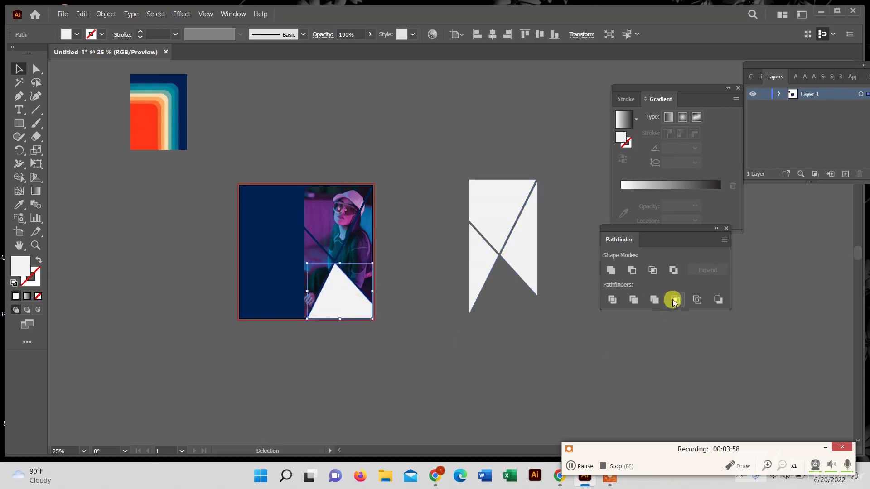
- Switch the triangle's fill to a radial white-to-black gradient and inspect the black stop
left_click(572, 467)
left_click(680, 118)
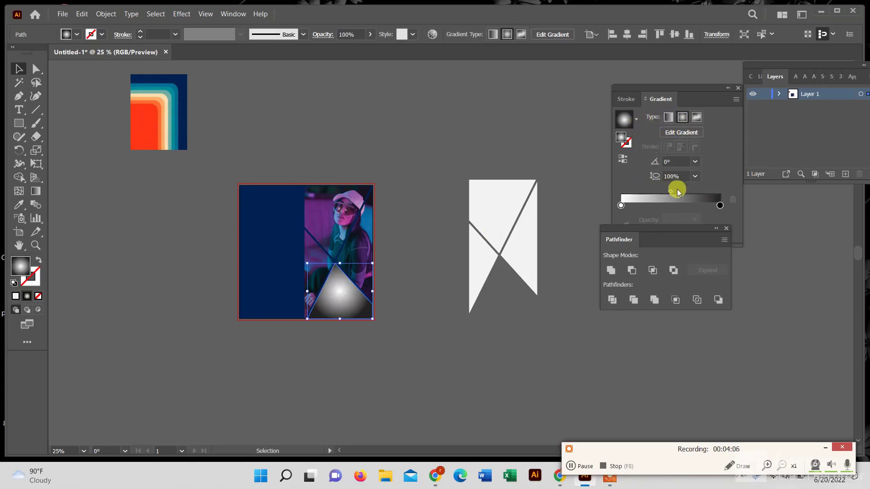
left_click(720, 206)
double_click(719, 207)
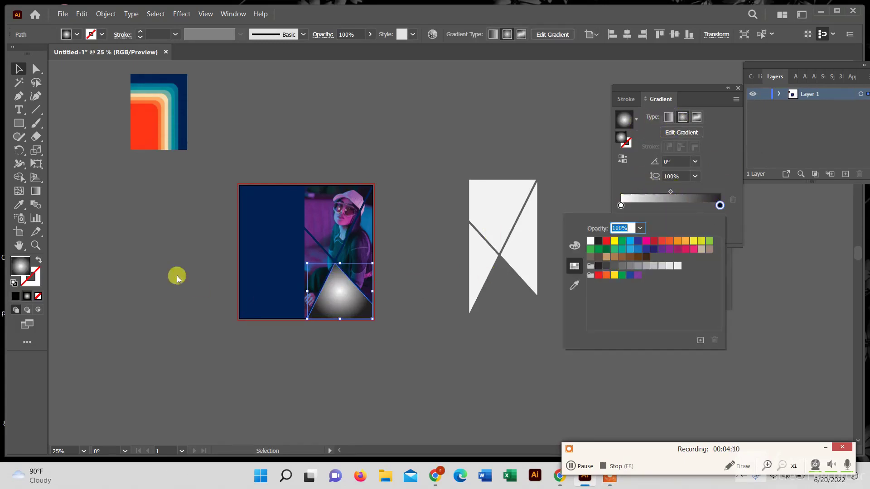
left_click(87, 205)
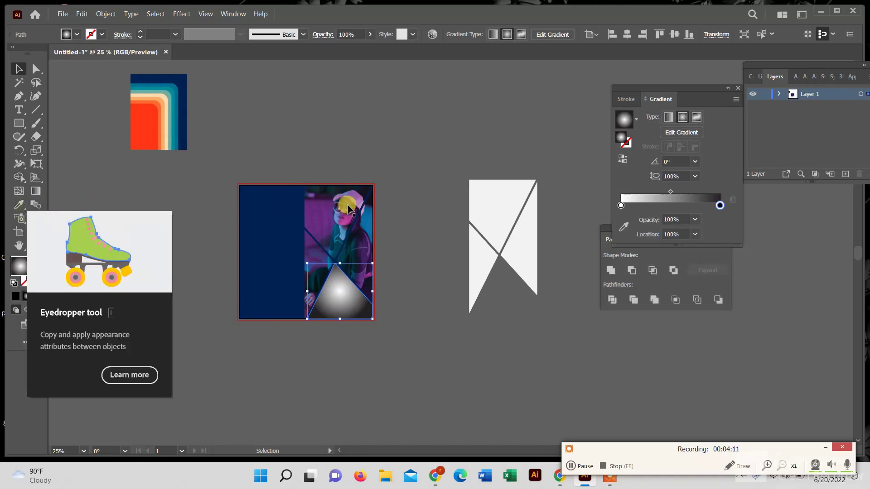
- Sample a blue from the photo, make the gradient linear, and set the right stop to 0% opacity
left_click(20, 206)
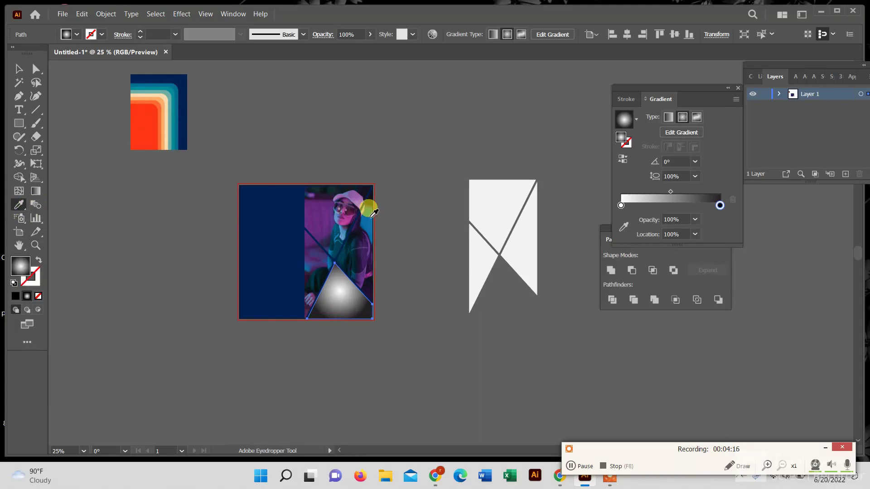
left_click(370, 217, "shift")
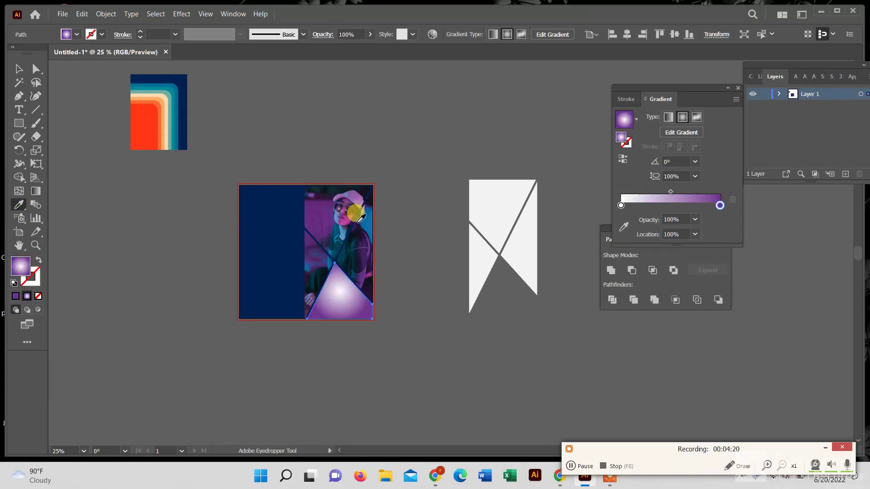
left_click(670, 199)
left_click(672, 117)
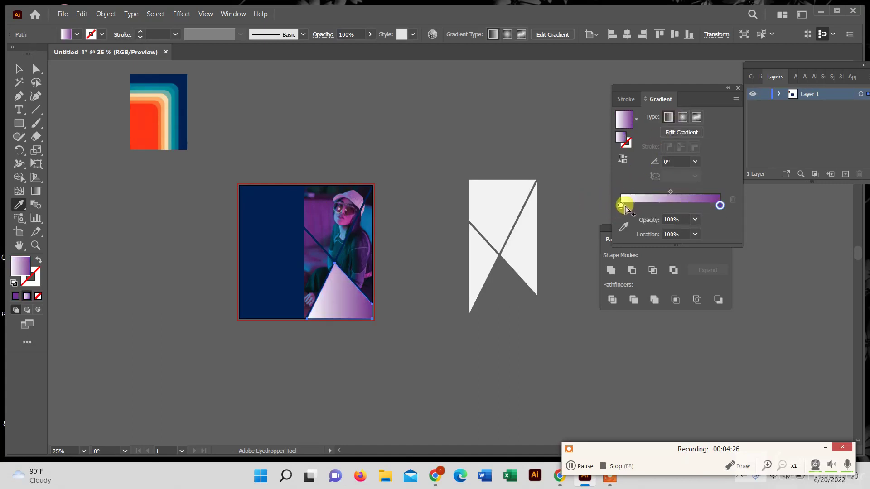
double_click(720, 206)
left_click(640, 228)
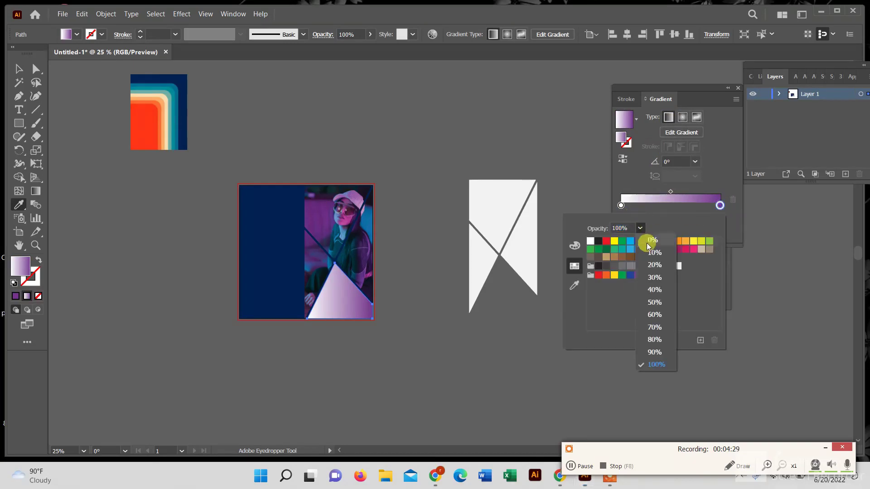
left_click(646, 244)
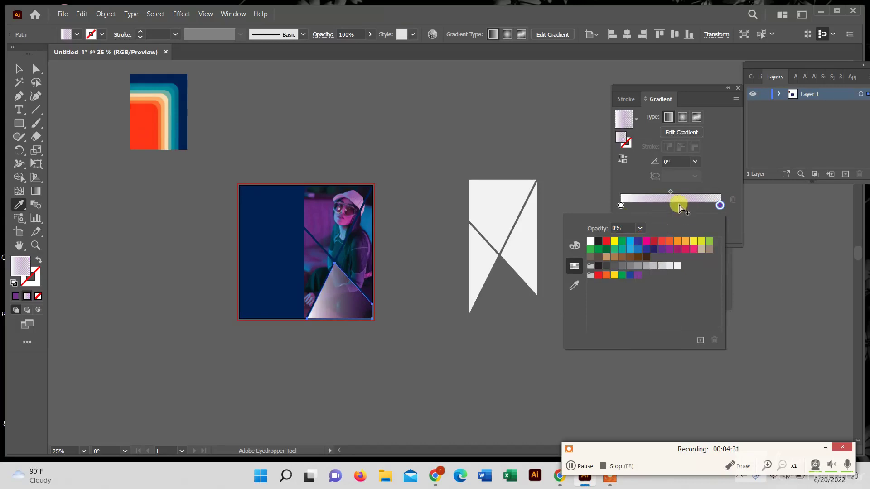
- Give the left gradient stop a purple sampled from the photo at 70% opacity
double_click(622, 206)
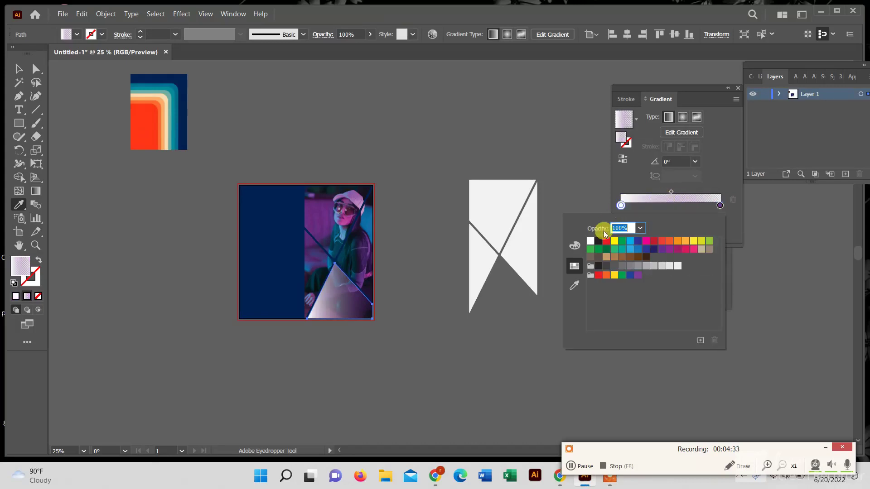
left_click(19, 205)
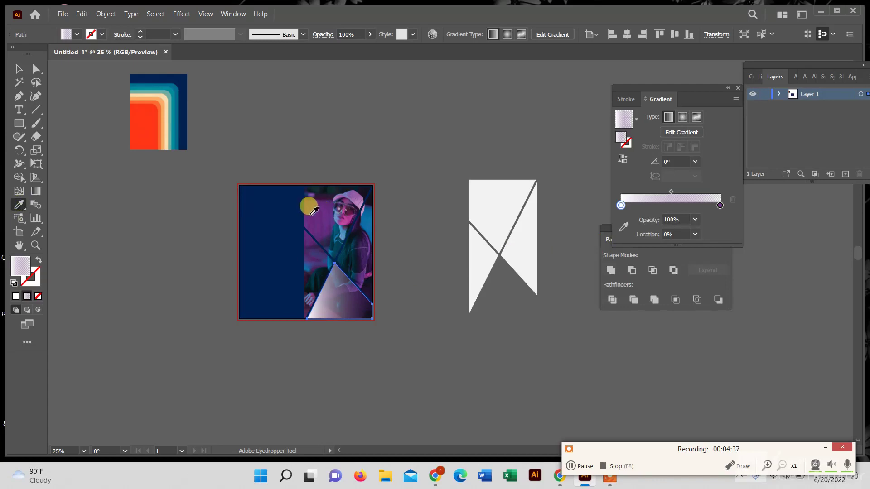
left_click(311, 213)
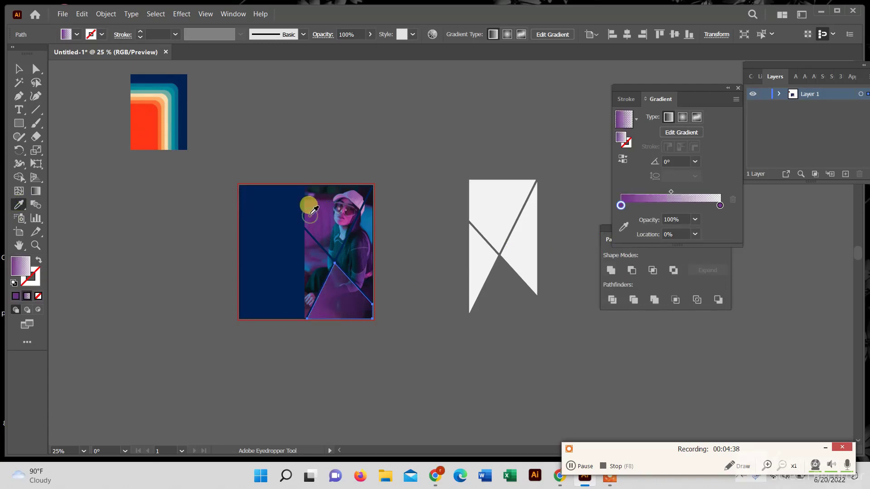
left_click(694, 219)
left_click(708, 244)
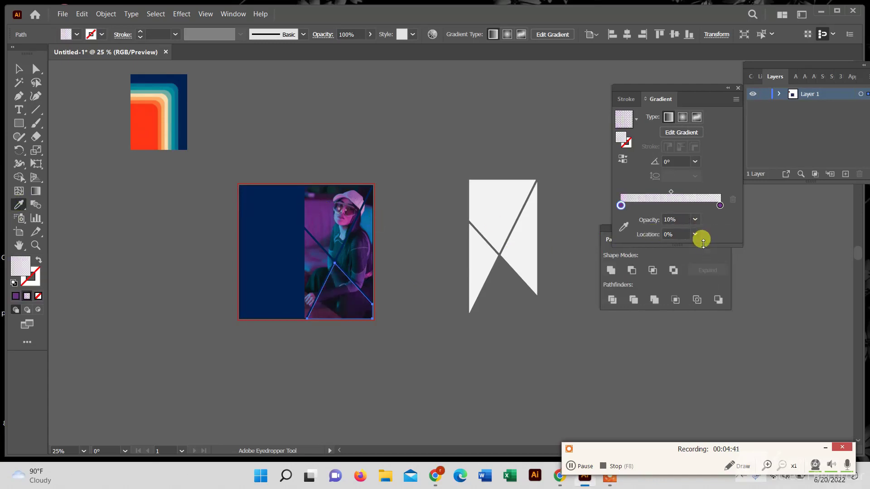
left_click(699, 224)
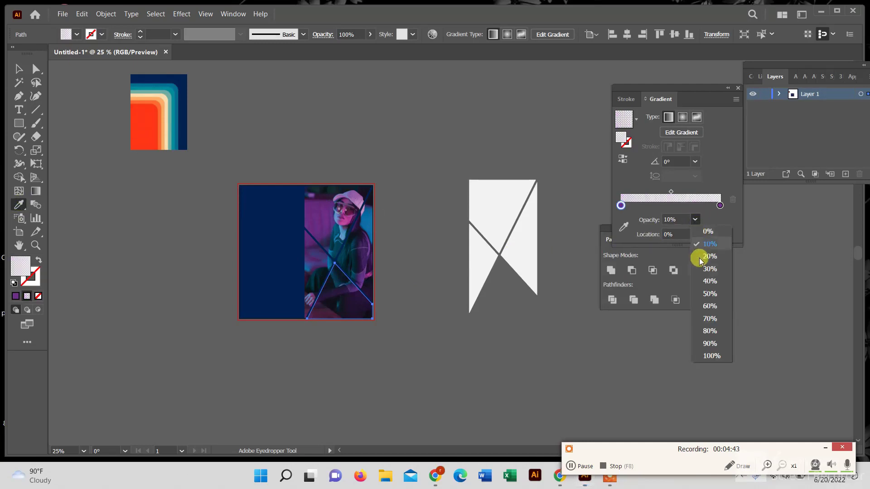
left_click(704, 297)
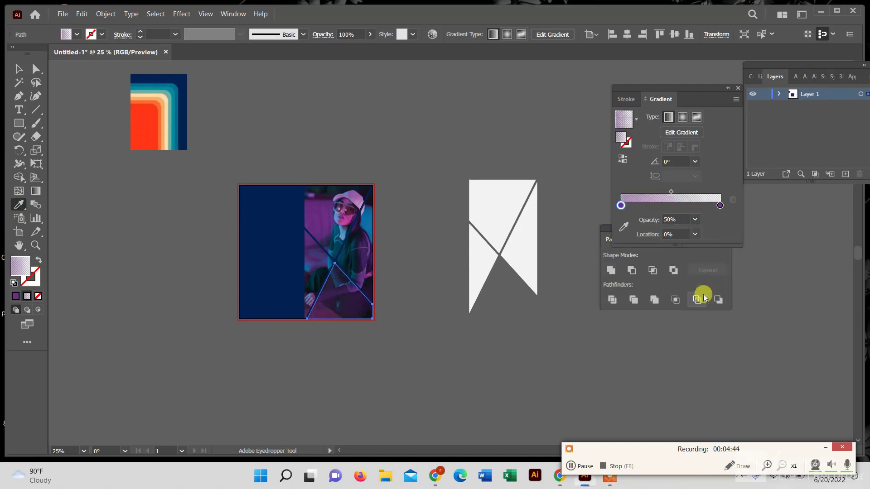
left_click(697, 221)
left_click(711, 316)
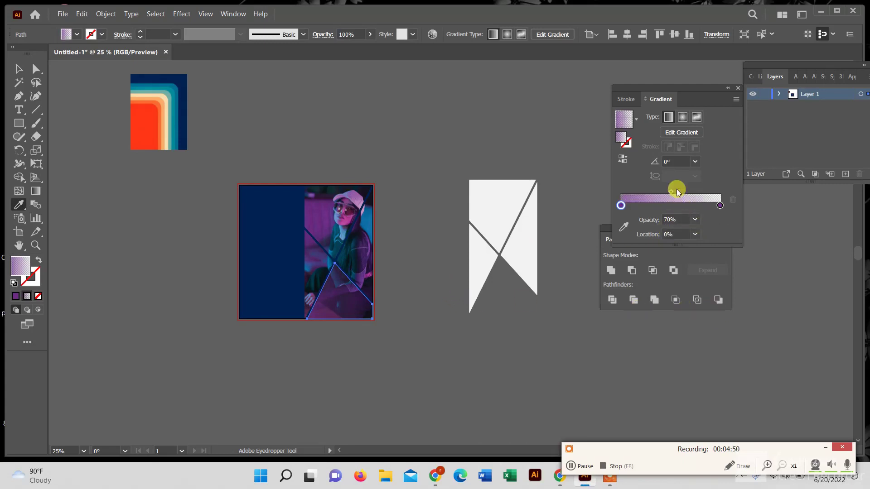
- Drag the gradient midpoint toward the right end
left_click_drag(673, 191, 713, 191)
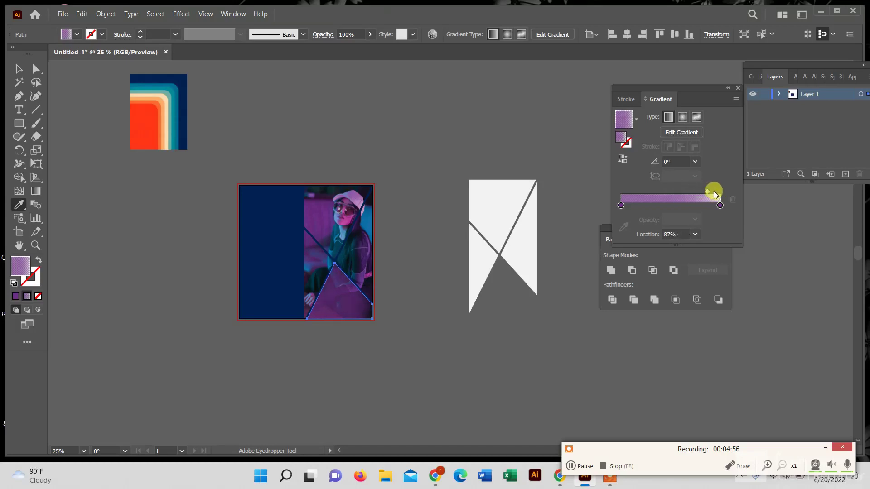
left_click(694, 238)
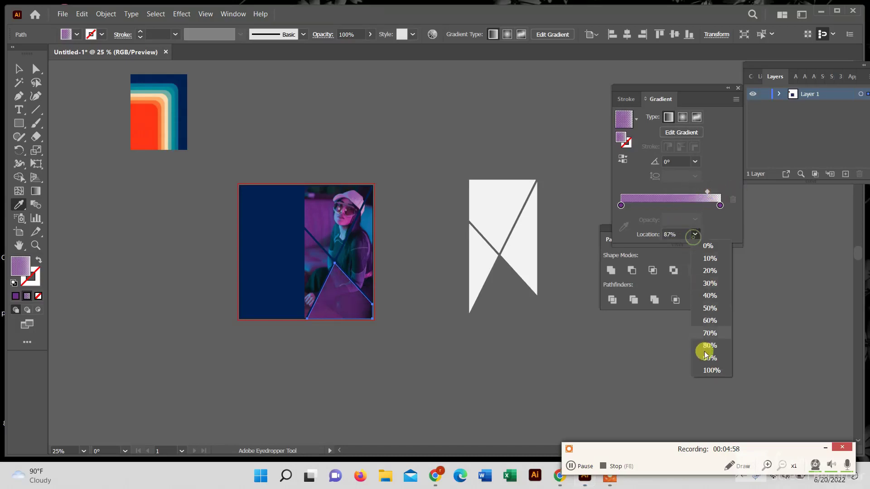
key("Escape")
- Recolour the left panel with navy sampled from the retro artwork after trying photo colours
left_click(18, 69)
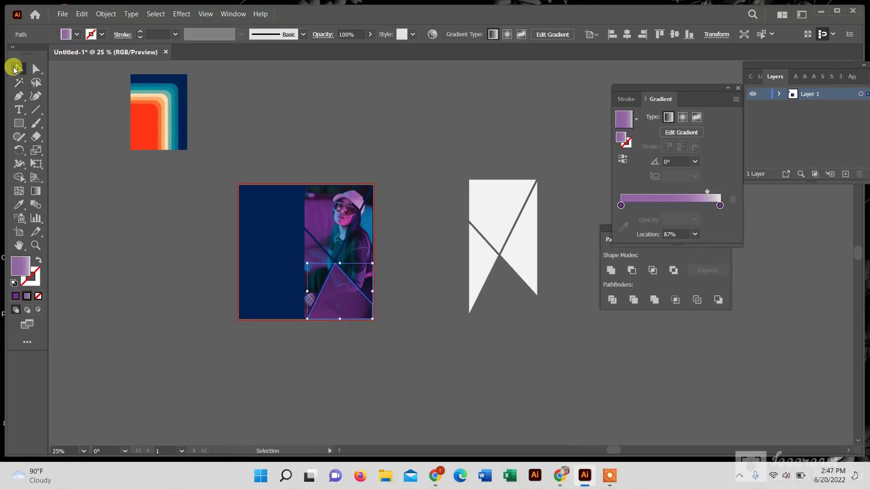
left_click(311, 126)
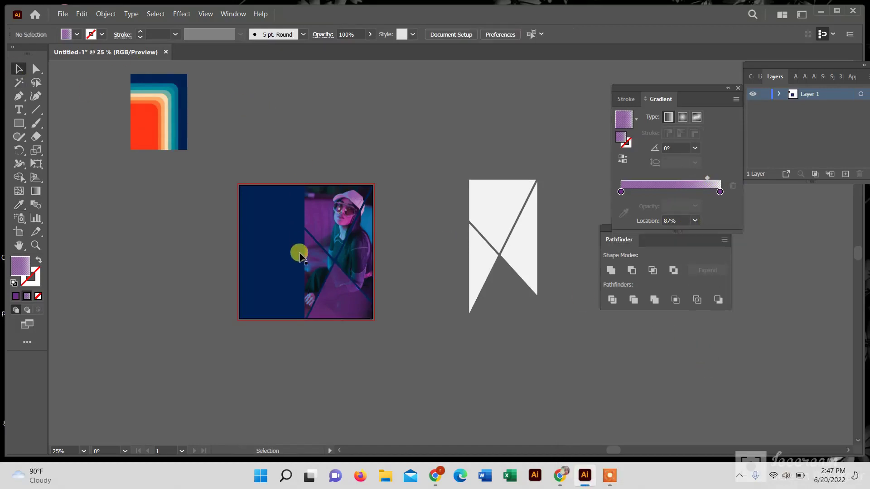
left_click(288, 272)
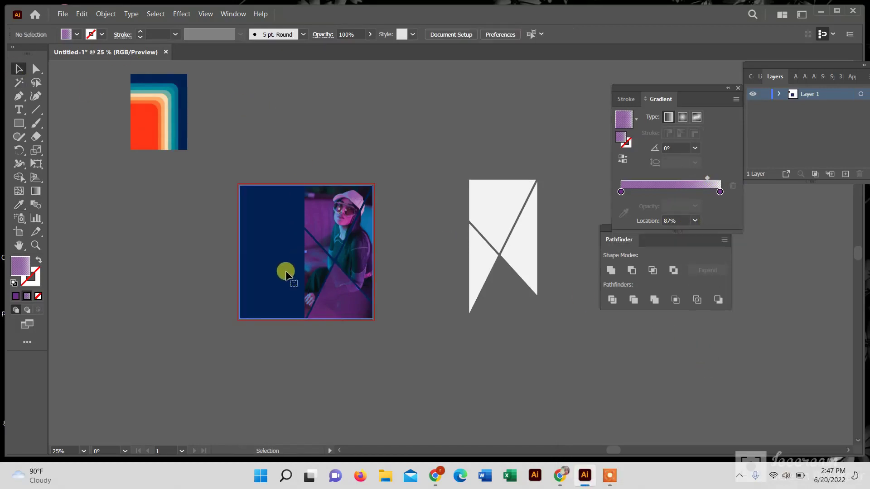
left_click(19, 205)
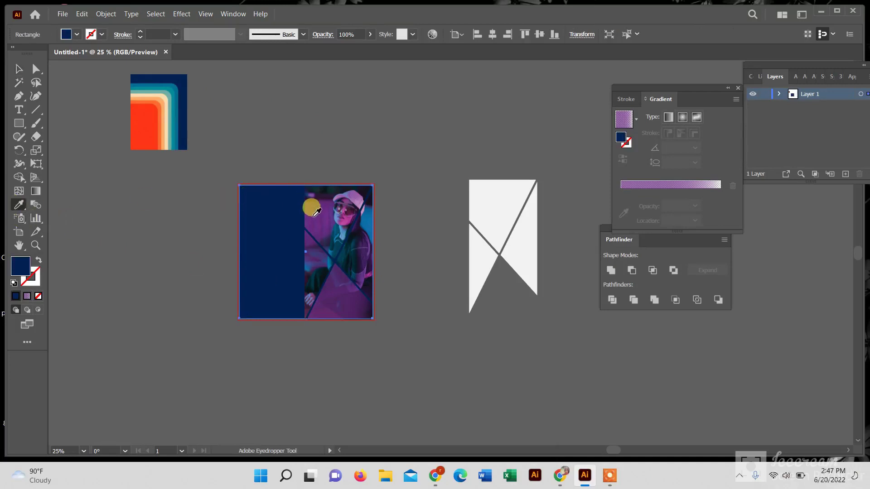
left_click(314, 216)
left_click(366, 217)
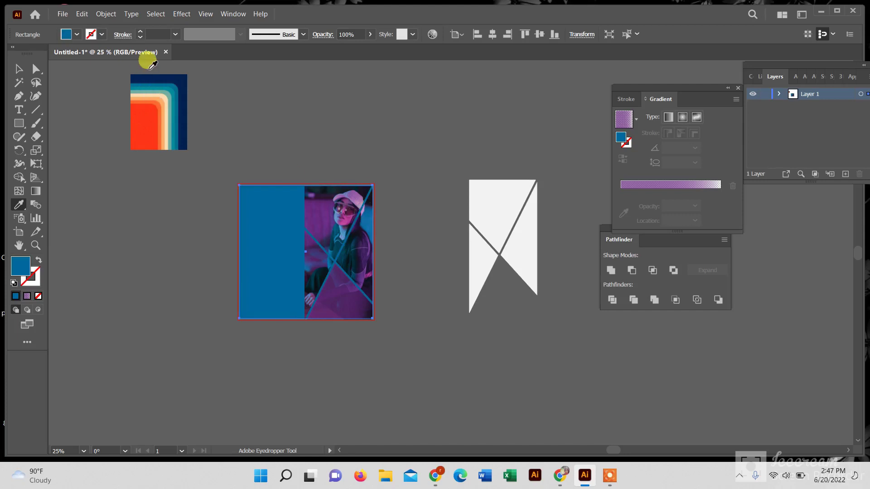
left_click(177, 79)
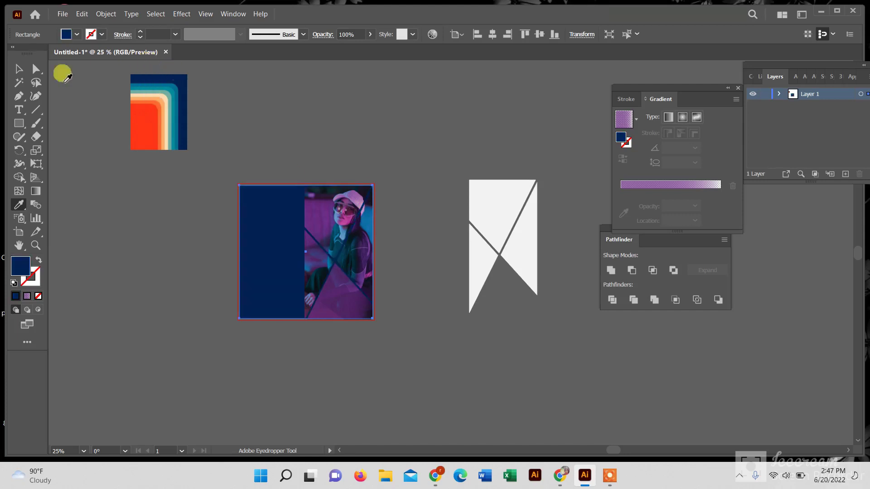
- Select the white shape on the right, pan the view, and zoom in to 50%
left_click(19, 69)
left_click(379, 143)
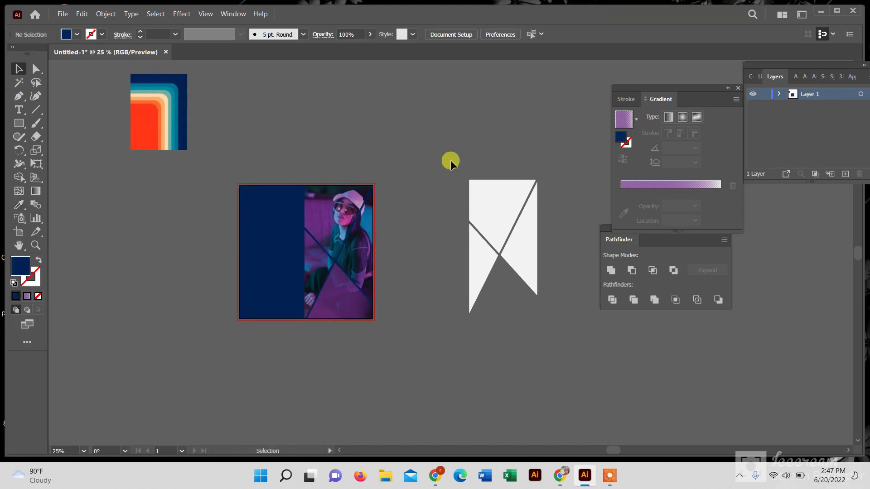
left_click(520, 289)
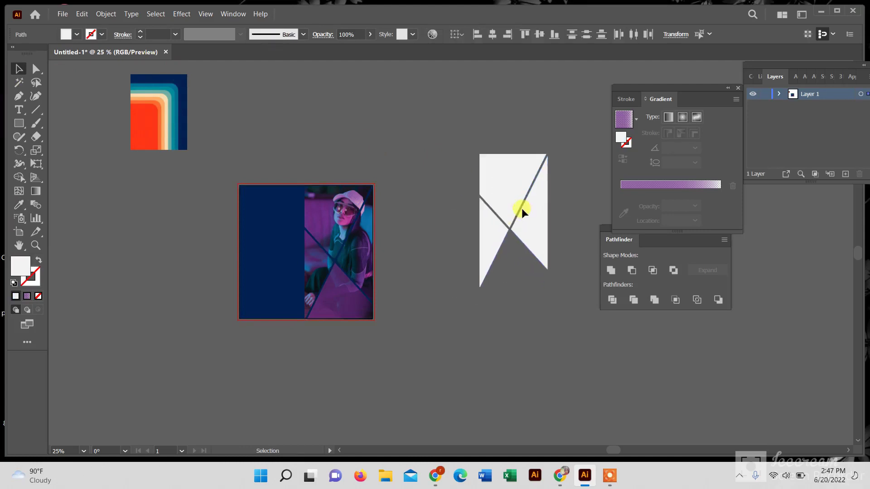
mouse_move(364, 292)
left_mouse_down()
mouse_move(479, 299)
mouse_move(435, 285)
left_mouse_up()
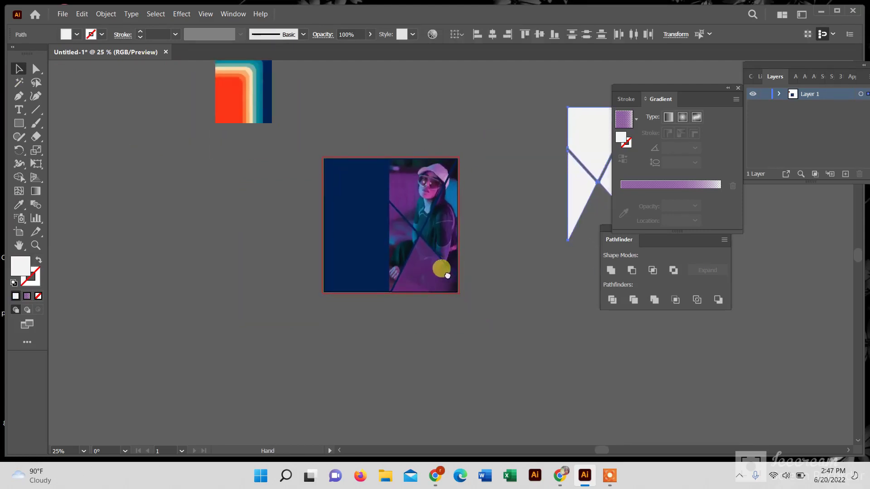
left_click(610, 476)
left_click(572, 471)
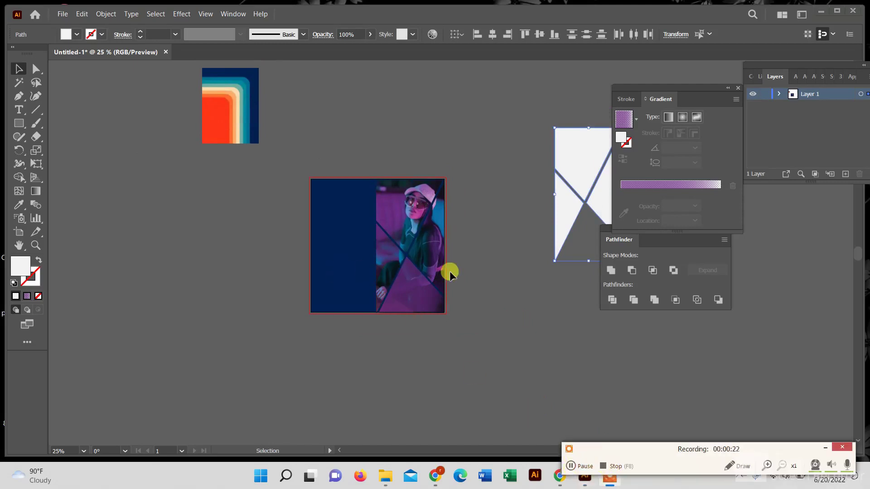
scroll(450, 254, "up", 2)
- Create a FASHION text object near the top of the navy panel
left_click_drag(117, 200, 196, 198)
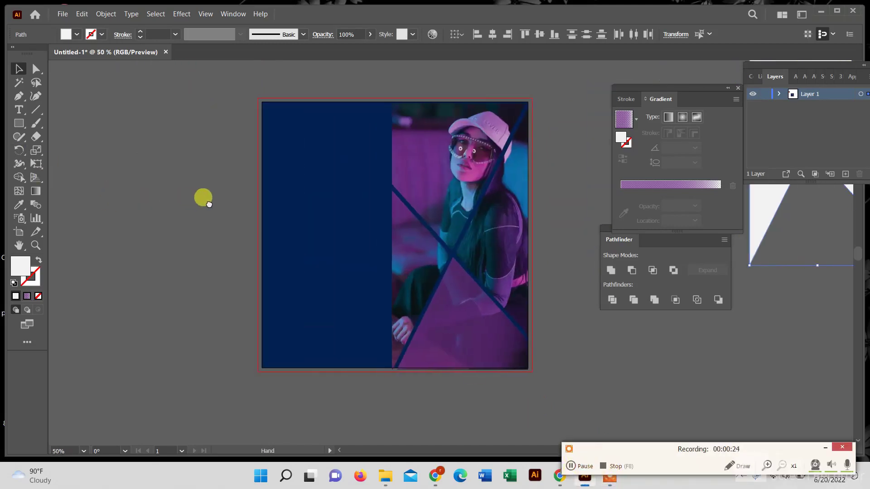
left_click(19, 110)
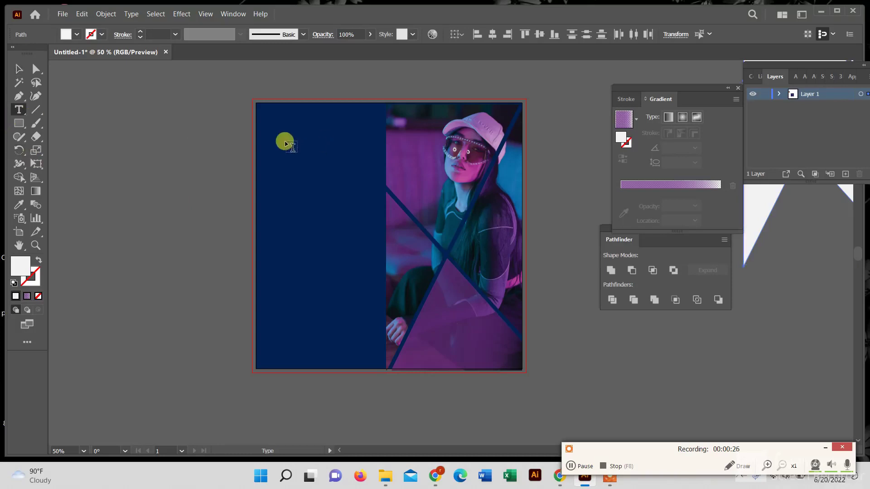
left_click(307, 155)
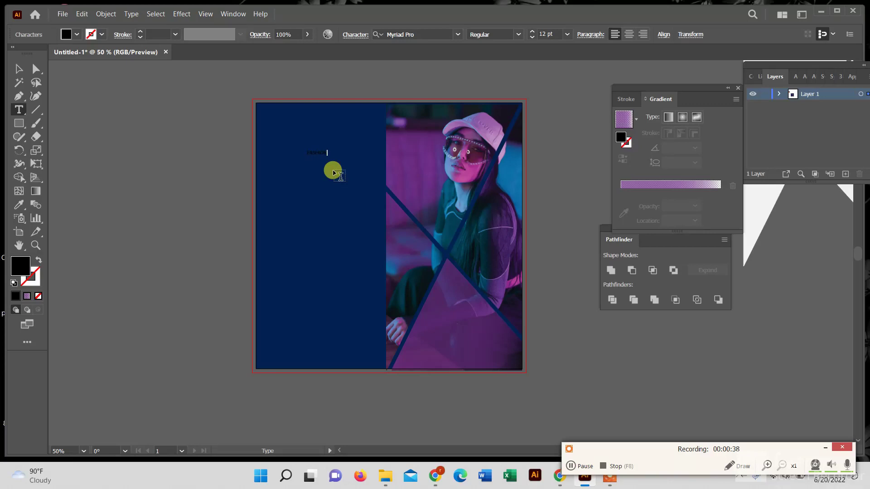
left_click(18, 70)
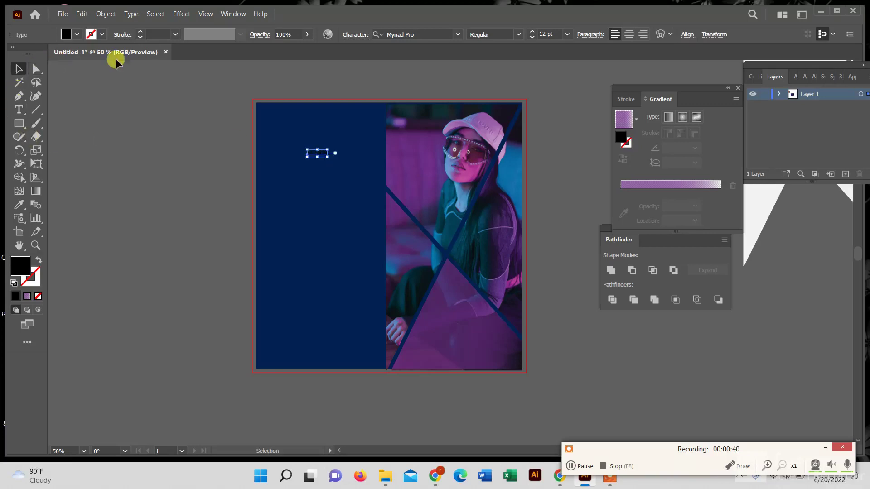
- Make the FASHION text white at 48 pt
left_click(77, 39)
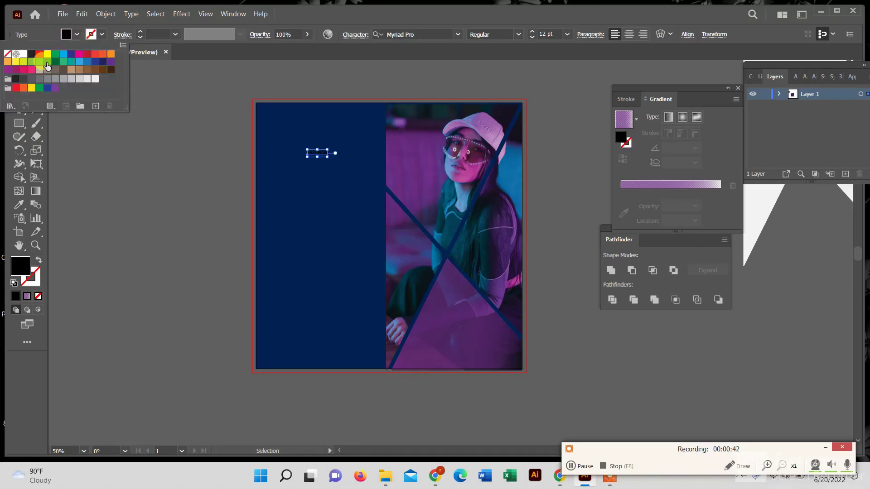
left_click(23, 54)
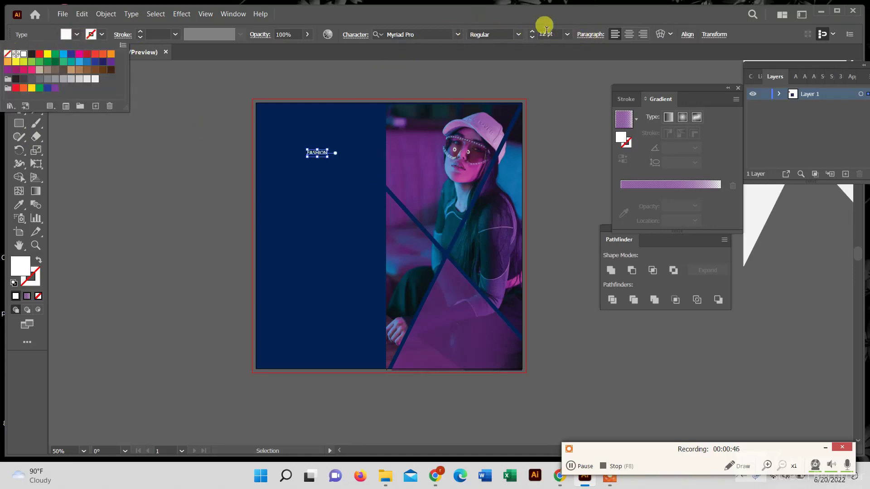
key("Escape")
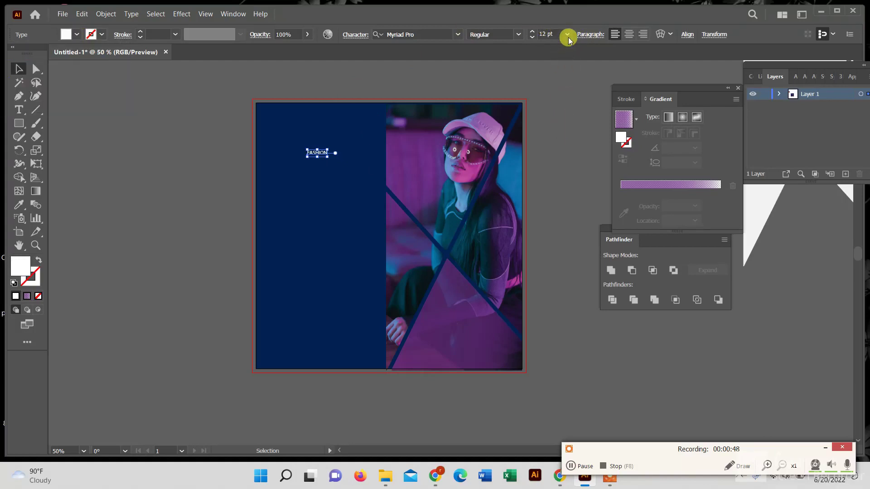
left_click(567, 36)
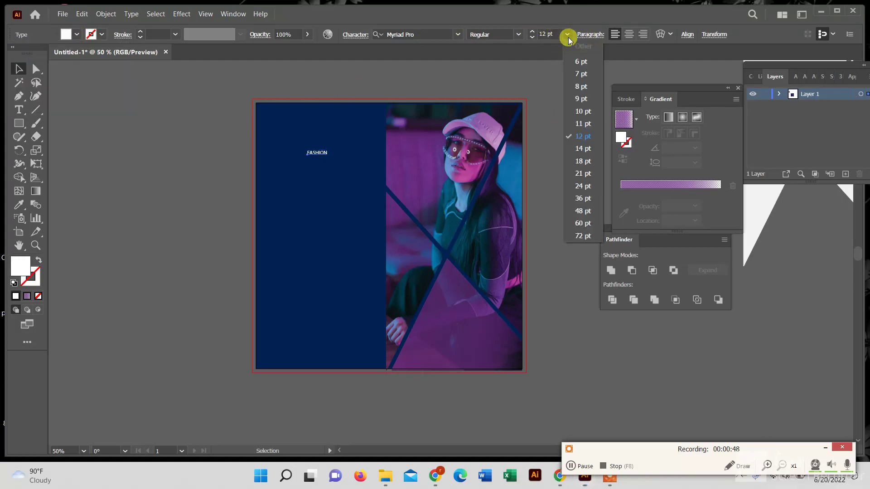
left_click(580, 211)
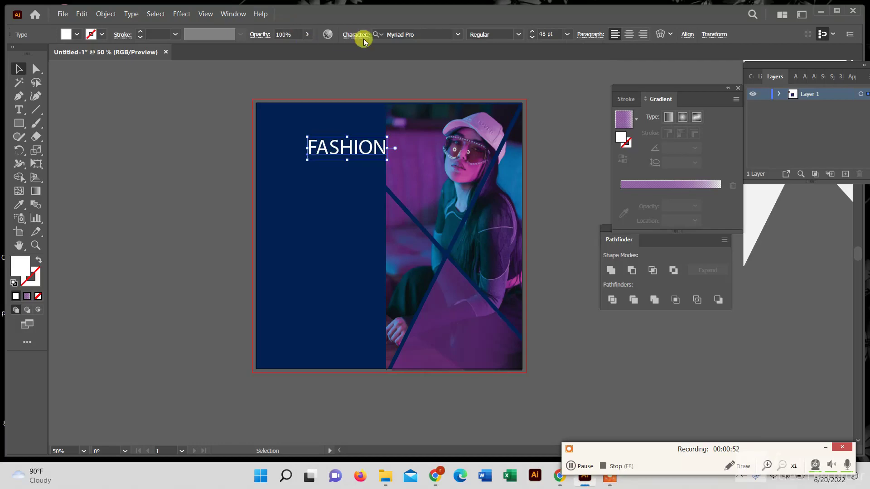
- Apply the Fashion Regular font to the FASHION title from the font family list
left_click(459, 36)
scroll(544, 236, "down", 5)
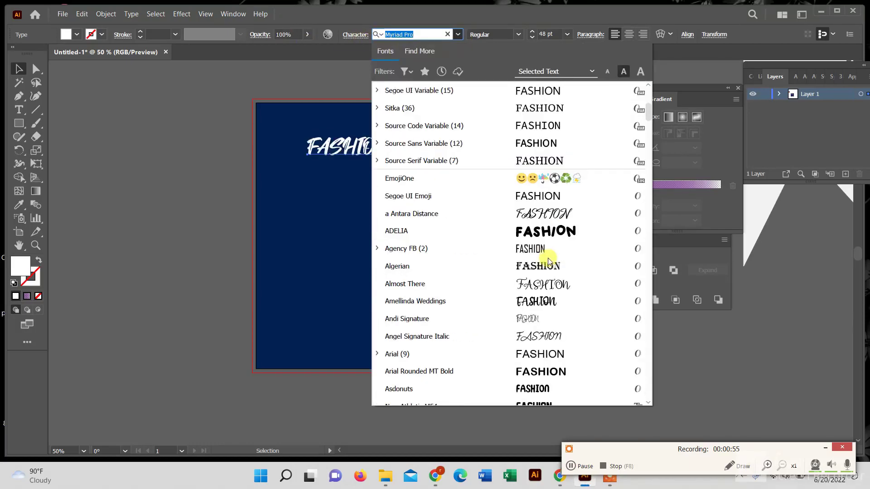
scroll(552, 253, "down", 1)
scroll(553, 365, "down", 4)
scroll(564, 378, "up", 1)
scroll(467, 369, "down", 5)
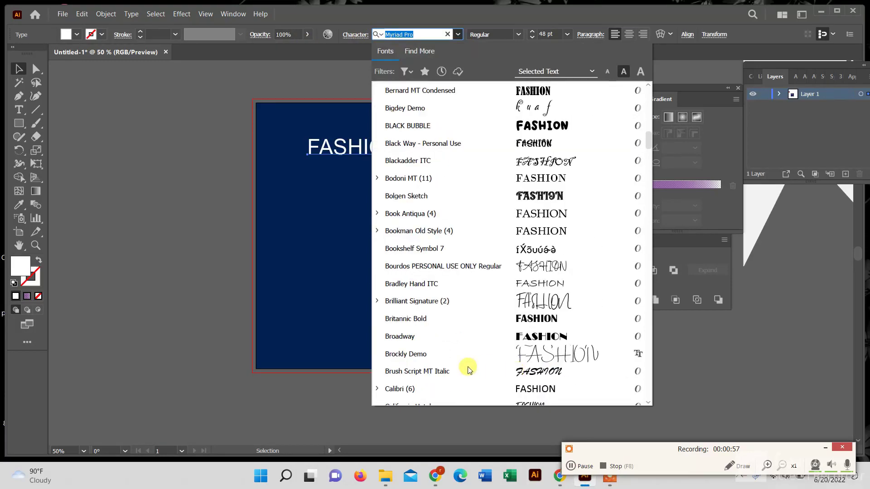
scroll(456, 378, "down", 6)
scroll(431, 360, "down", 1)
scroll(419, 390, "down", 6)
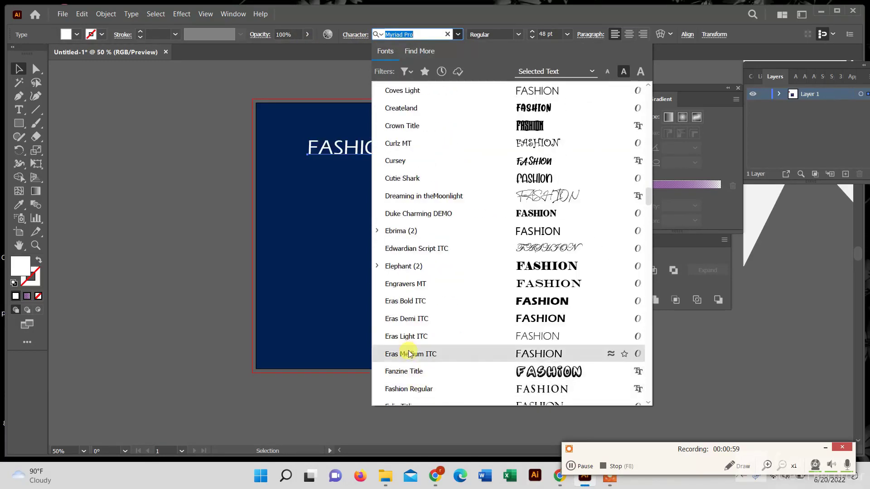
scroll(407, 392, "down", 1)
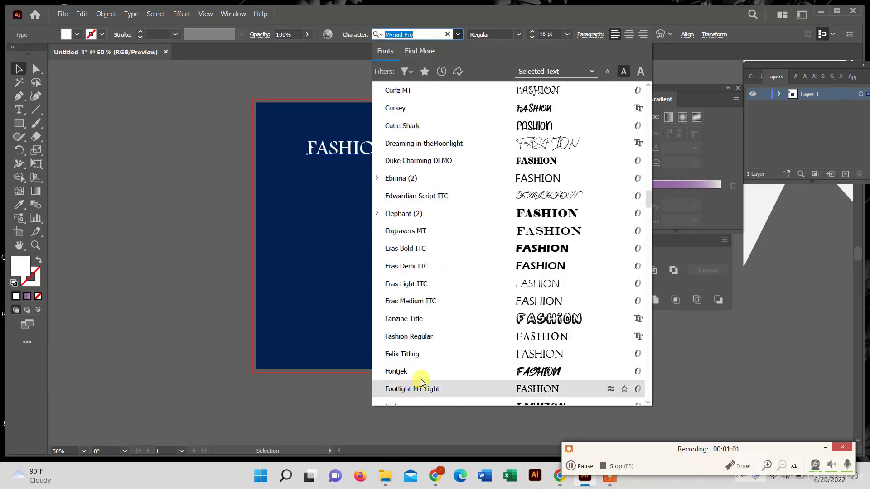
left_click(429, 336)
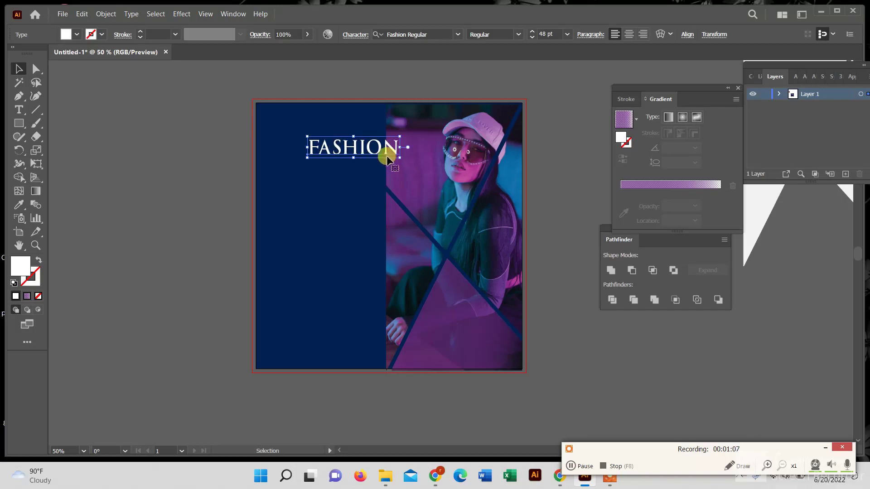
scroll(311, 165, "up", 2)
scroll(312, 164, "up", 3)
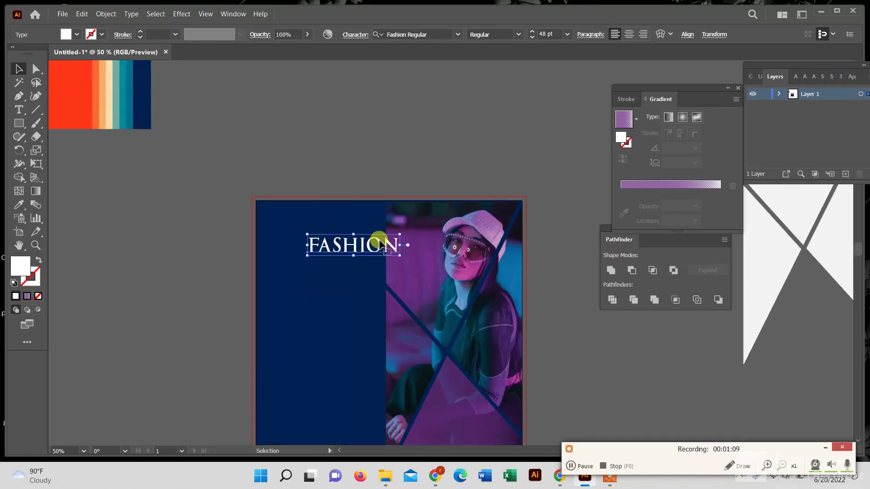
- Move the FASHION title up and left toward the navy panel's top-left corner
left_click_drag(369, 245, 331, 233)
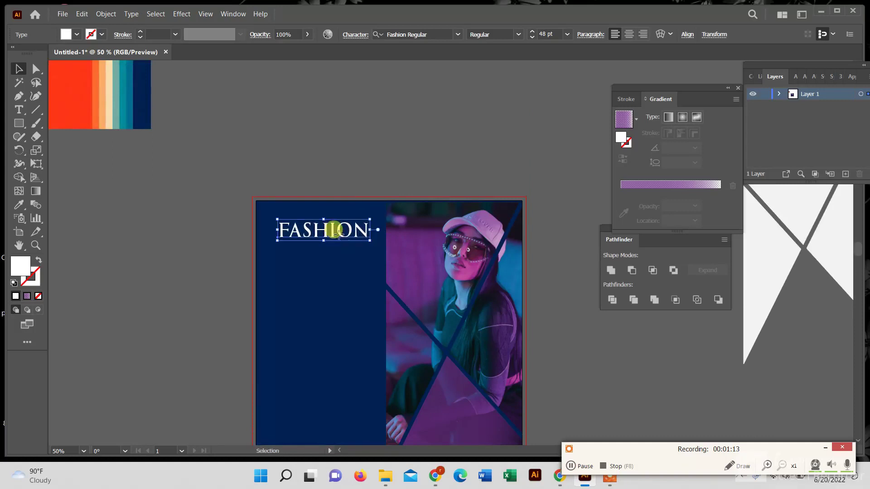
right_click(336, 228)
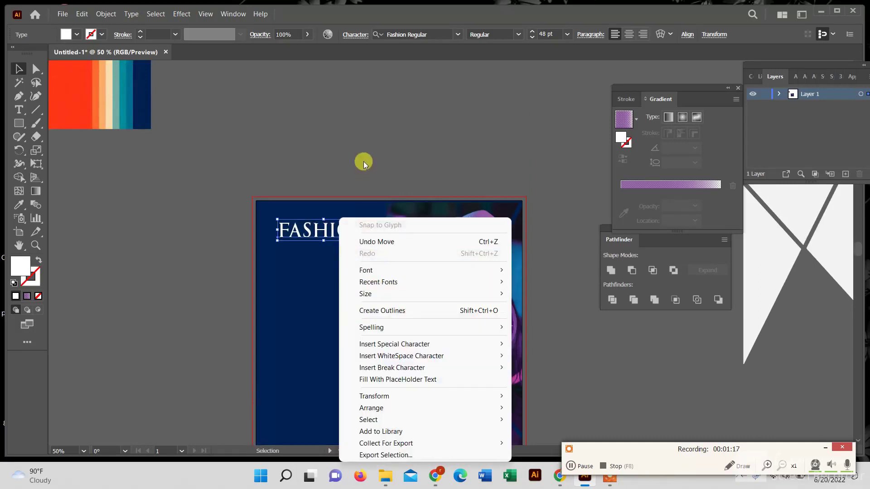
left_click(392, 159)
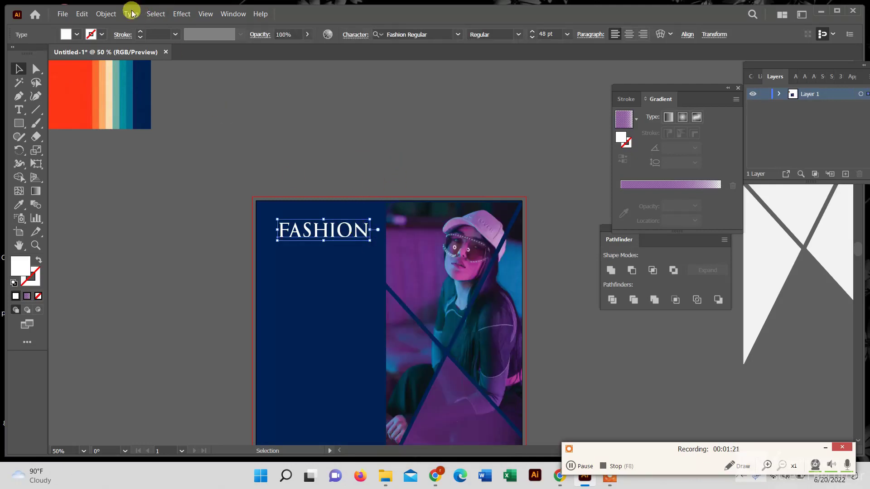
left_click(233, 14)
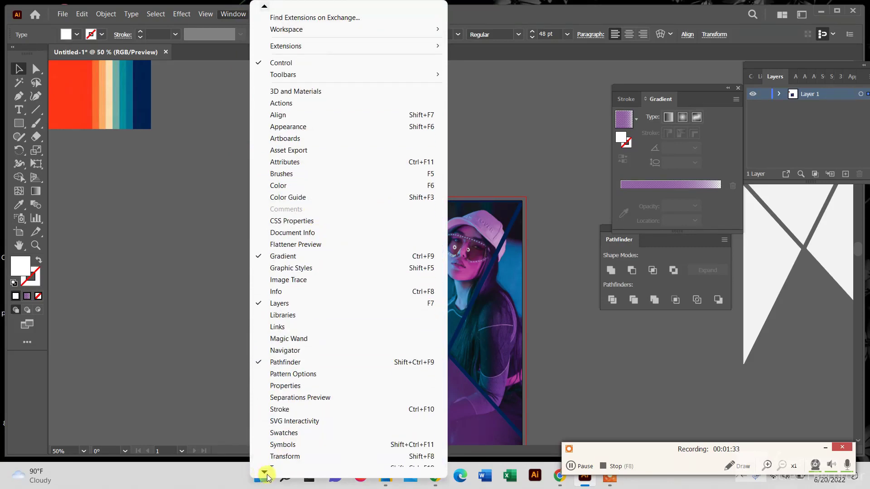
mouse_move(279, 434)
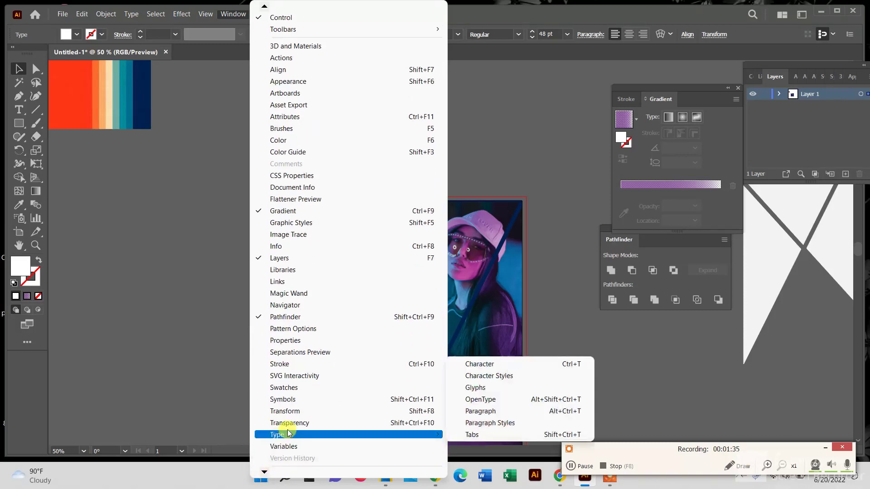
- In the Character panel, set FASHION's leading to 66 pt and tracking to 42
left_click(474, 368)
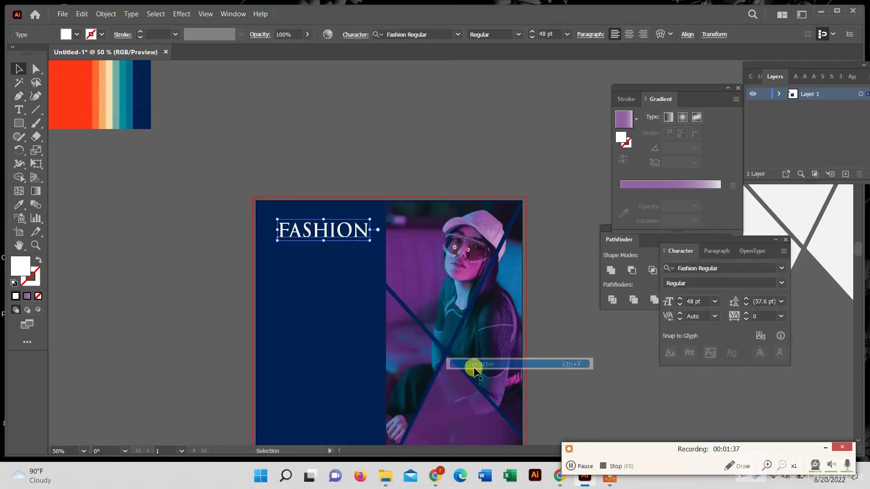
left_click(747, 300)
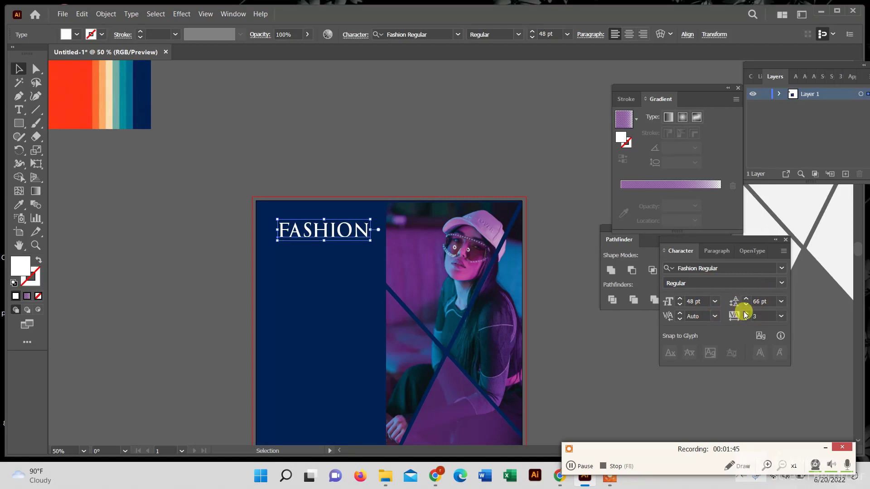
left_click(746, 312)
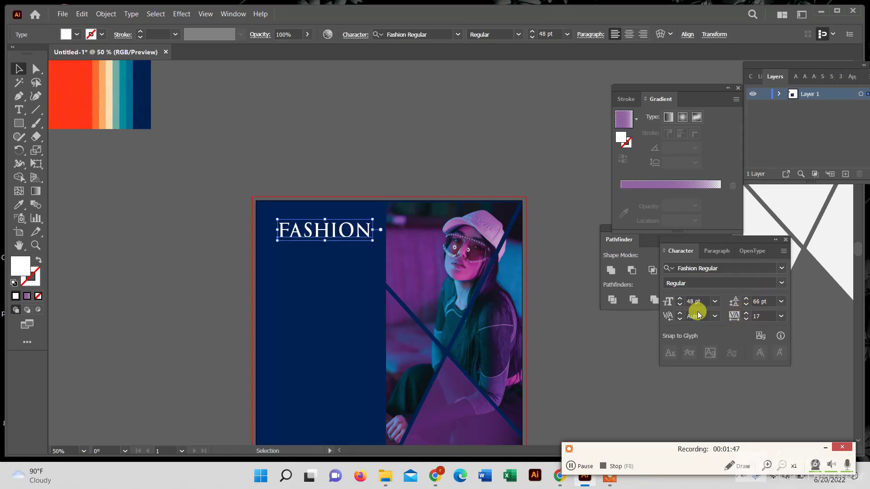
left_click(680, 313)
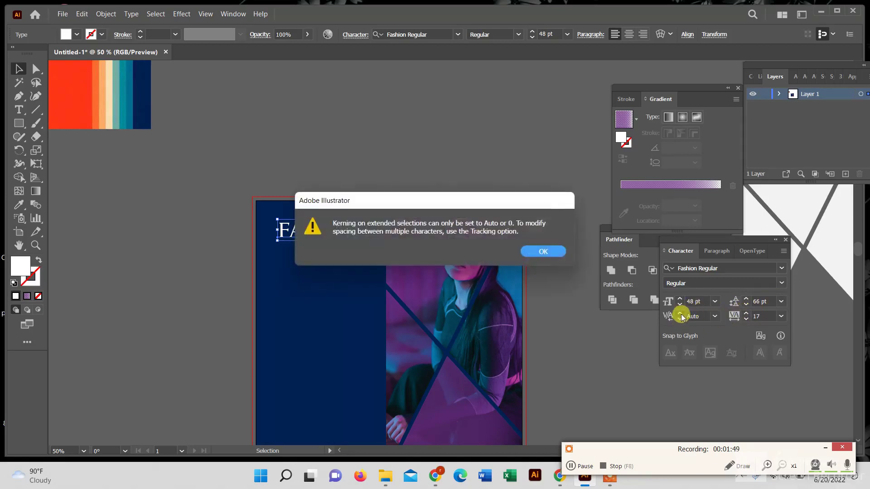
left_click(547, 249)
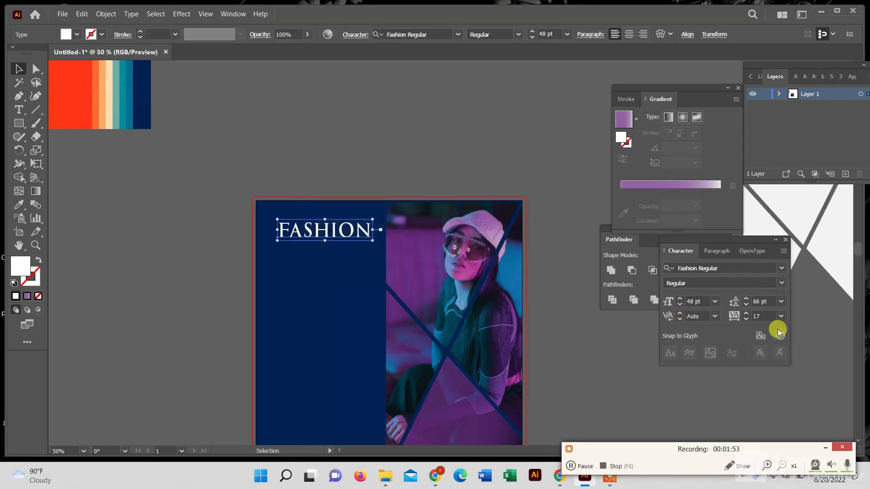
scroll(770, 314, "up", 2)
scroll(772, 315, "up", 2)
scroll(772, 314, "up", 5)
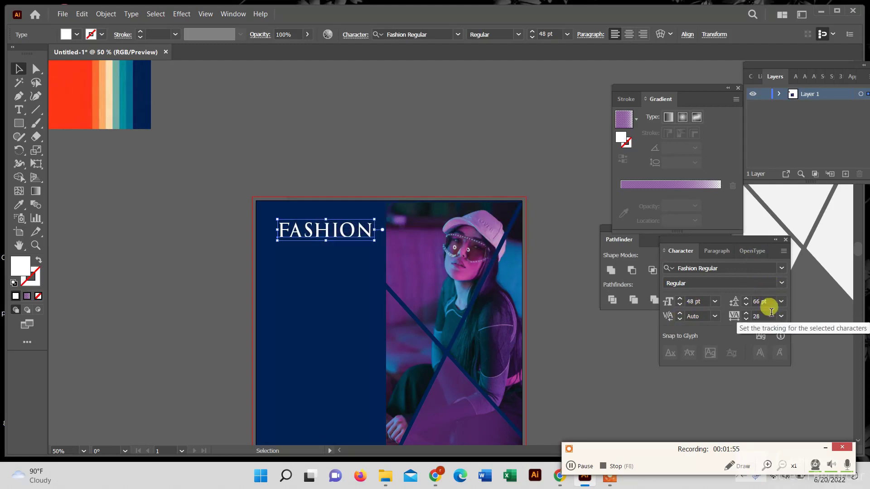
scroll(772, 314, "up", 4)
scroll(771, 314, "up", 3)
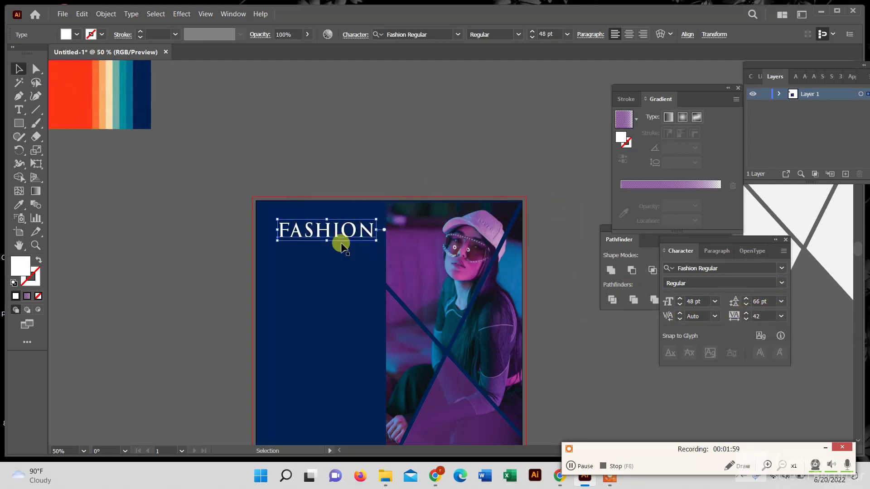
left_click_drag(330, 230, 324, 233)
- Convert the FASHION text to outlines and move it up slightly
right_click(325, 233)
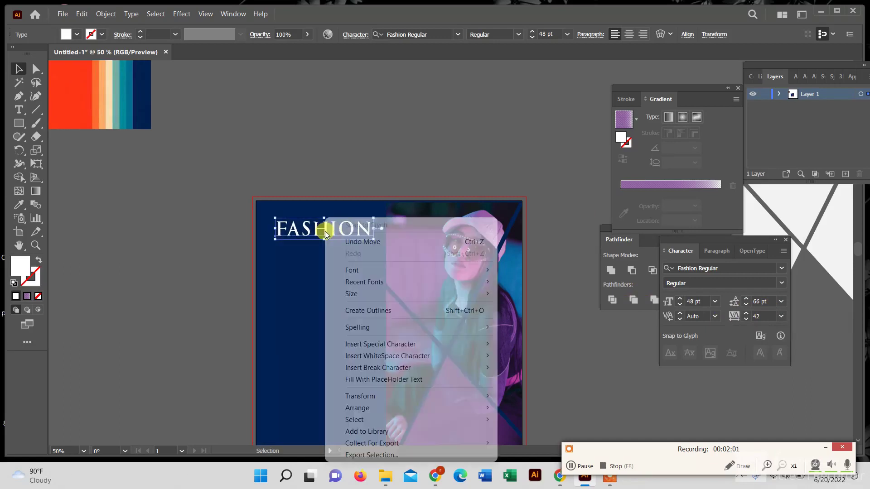
left_click(365, 311)
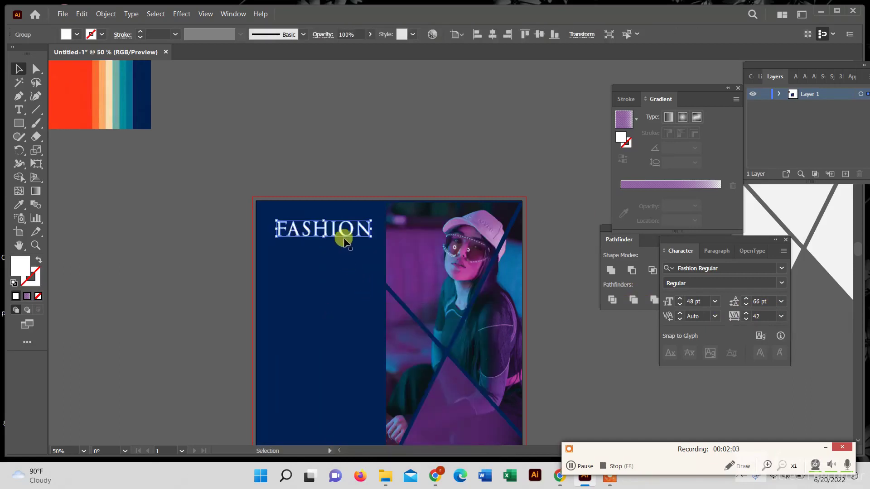
left_click_drag(353, 231, 353, 224)
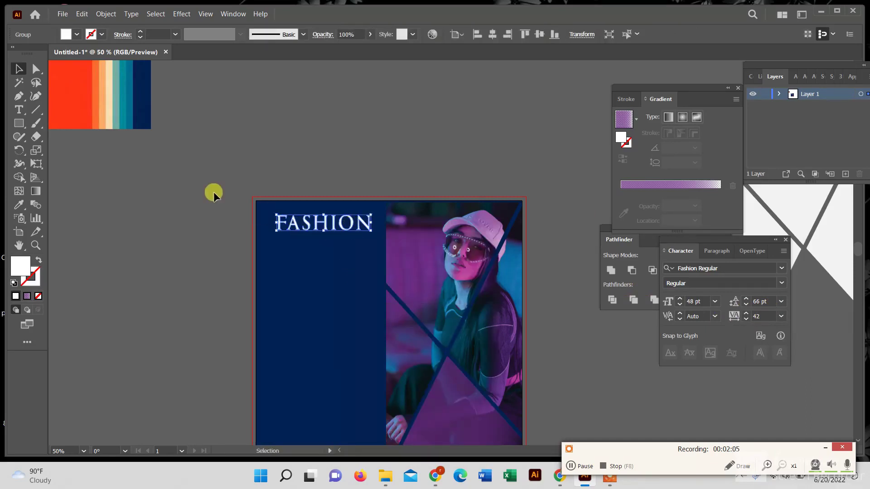
- Stretch the outlined FASHION title wider to the left and nudge it right
left_click(199, 179)
scroll(230, 176, "down", 2)
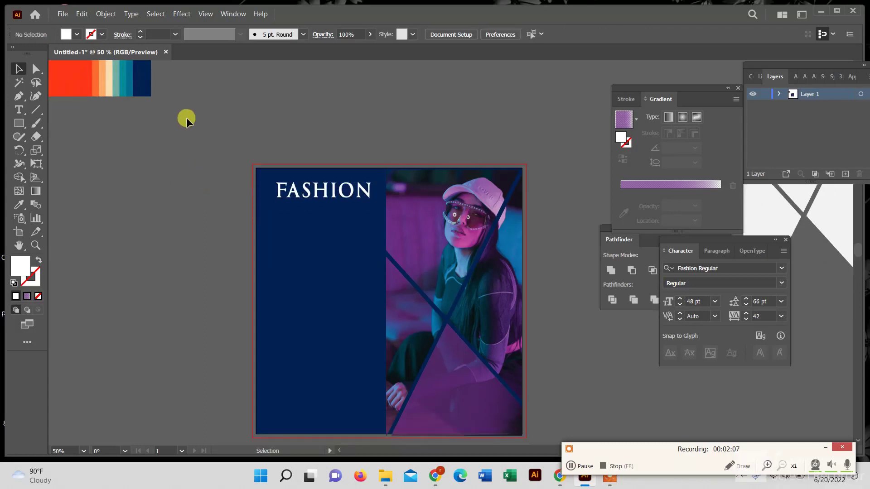
left_click(336, 198)
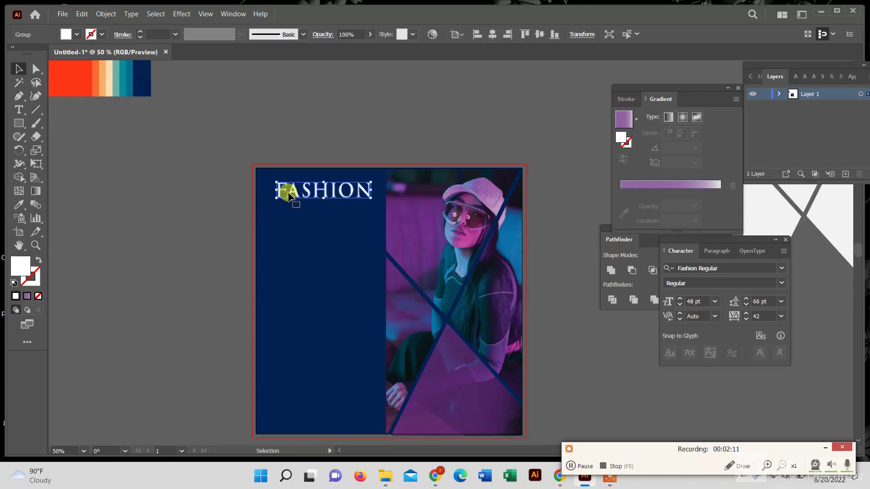
left_click_drag(276, 189, 268, 189)
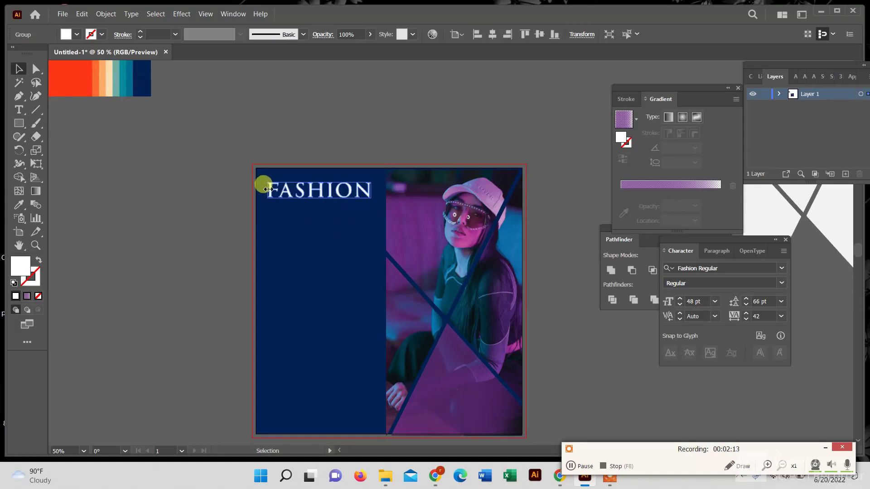
left_click(325, 124)
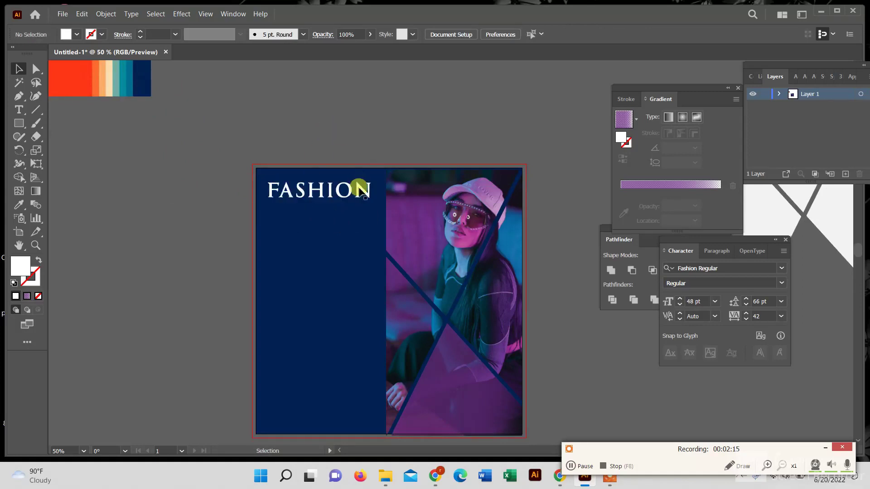
left_click_drag(354, 190, 357, 191)
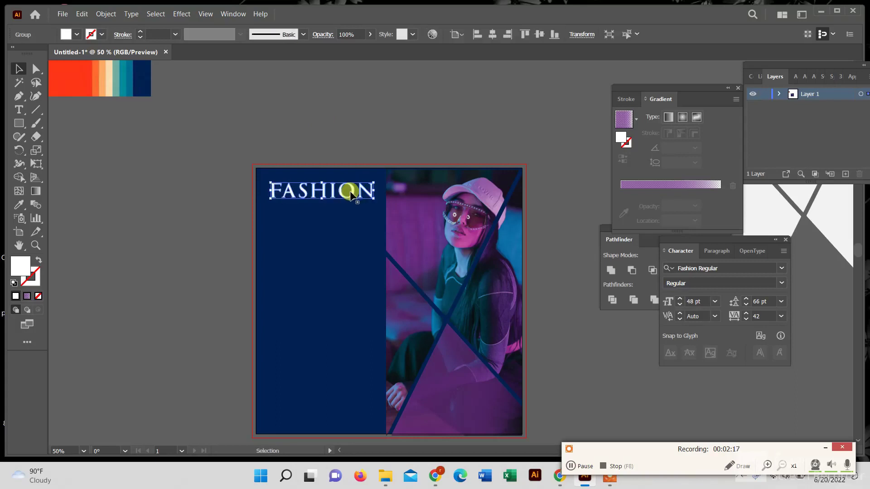
- Inside the isolated FASHION group, colour the letter O with the palette's red
double_click(354, 191)
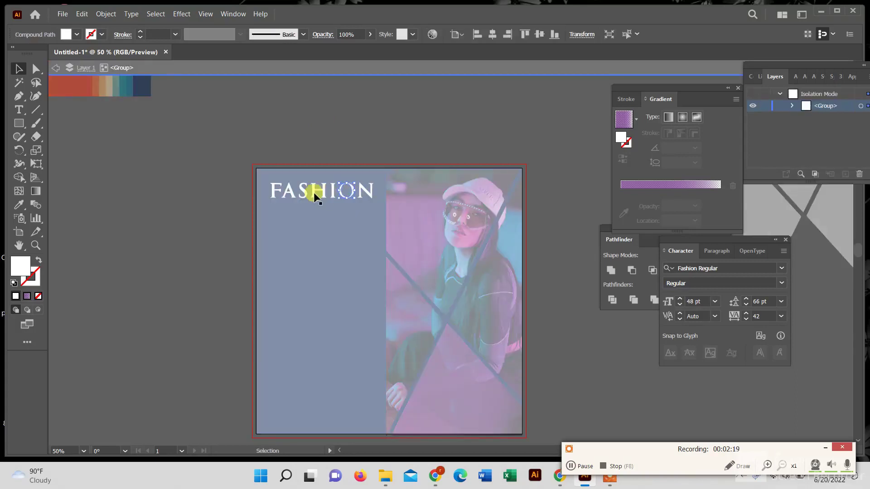
left_click(16, 203)
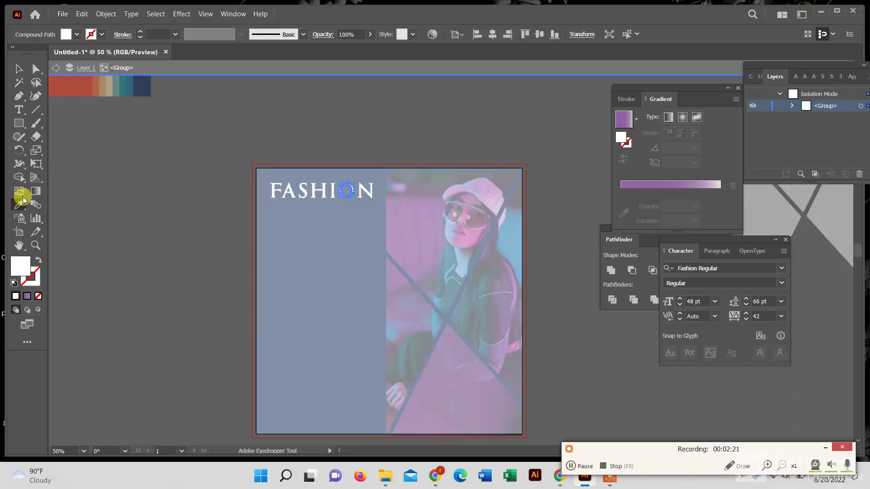
scroll(379, 213, "up", 2)
scroll(87, 109, "up", 2)
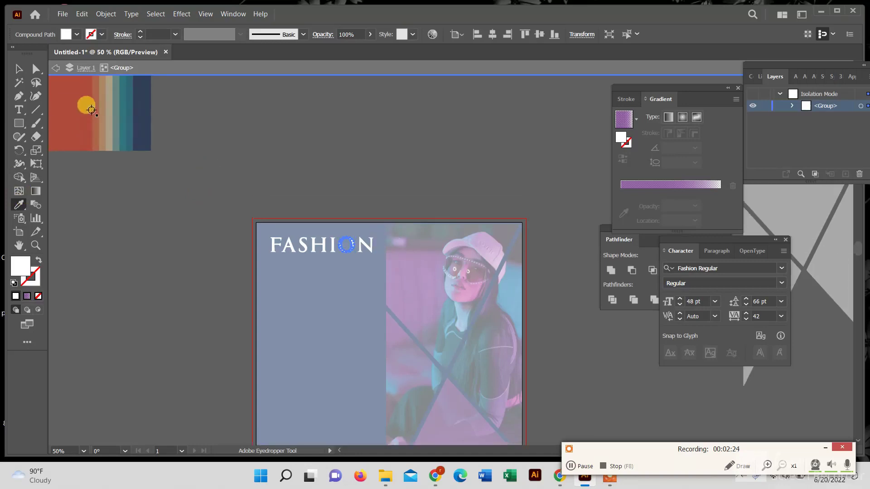
scroll(111, 121, "up", 1)
left_click(87, 122)
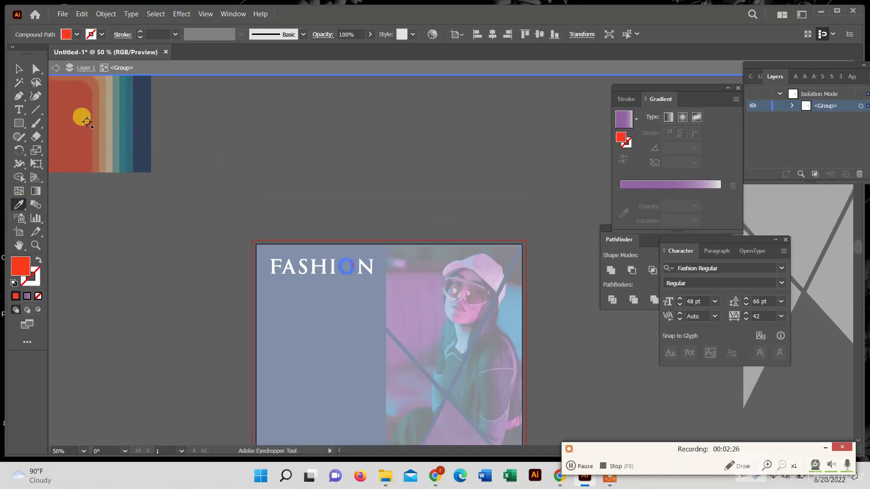
left_click(18, 69)
double_click(236, 162)
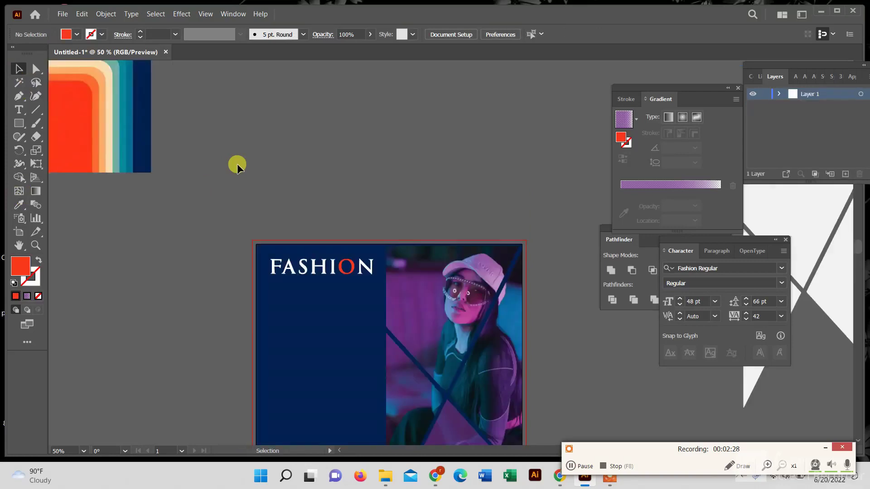
- Colour the letter S orange from the colour strip and exit isolation mode
scroll(323, 225, "down", 1)
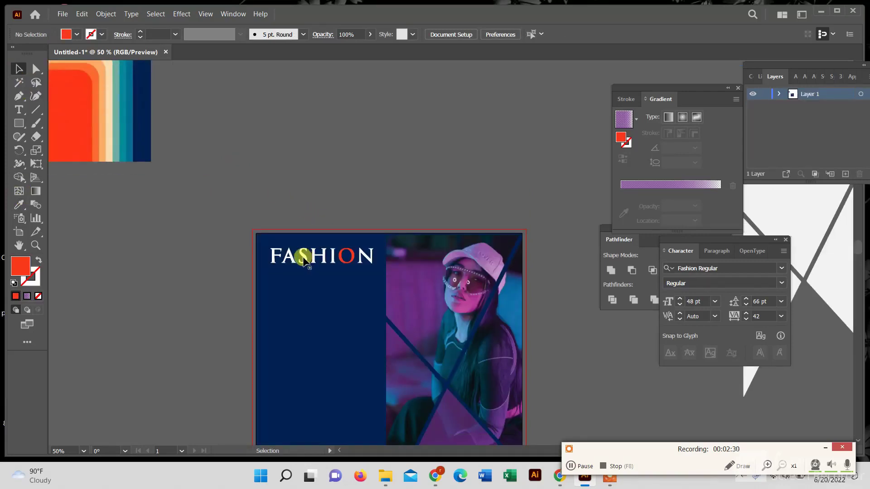
left_click(304, 260)
double_click(304, 256)
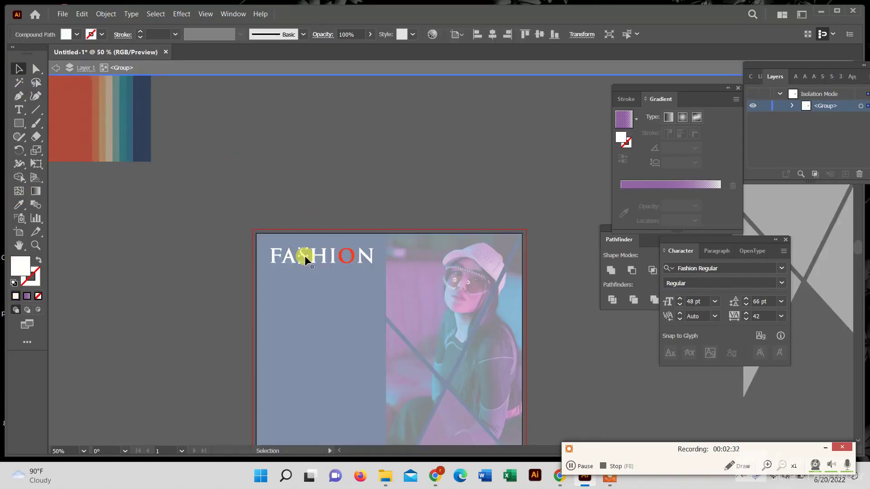
left_click(18, 205)
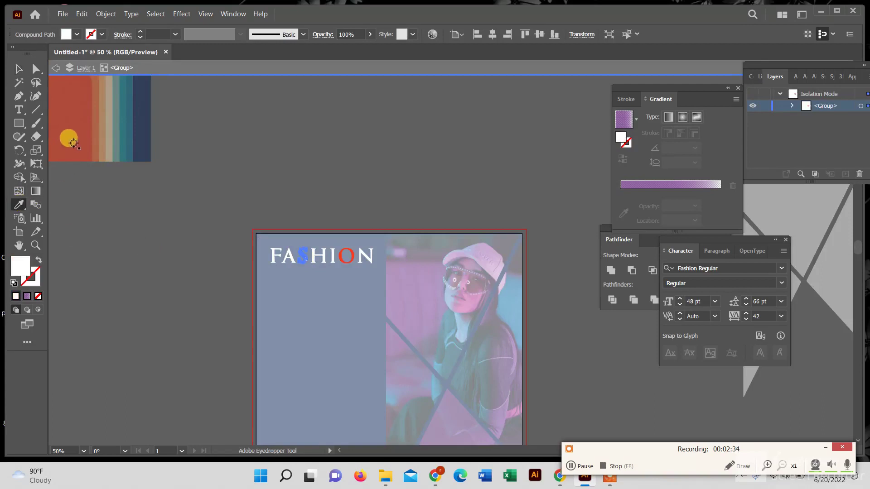
left_click(94, 137)
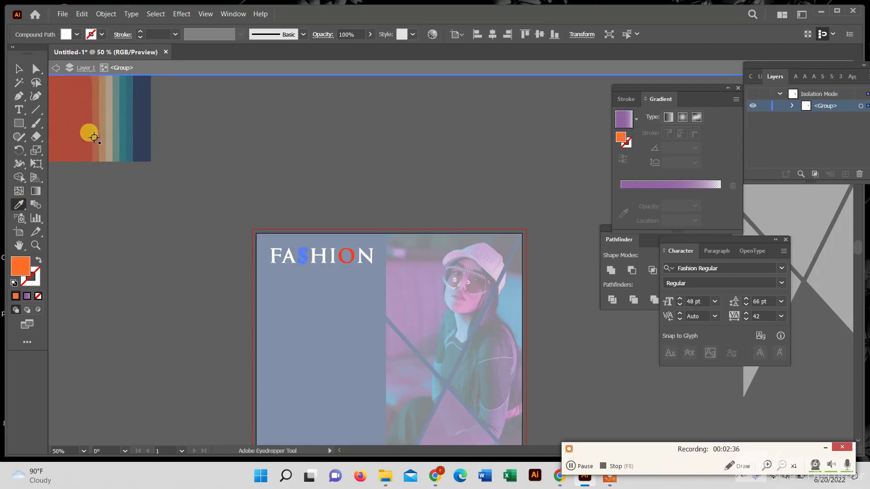
left_click(19, 68)
double_click(300, 201)
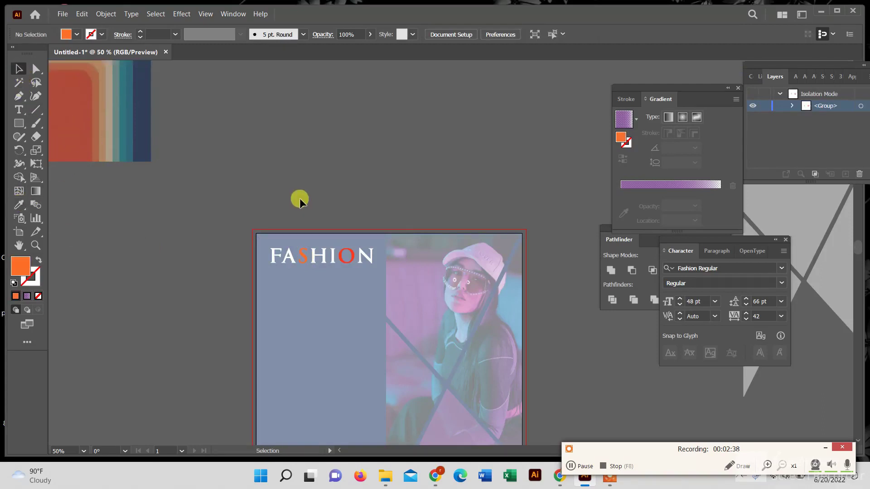
scroll(317, 197, "down", 1)
scroll(410, 233, "down", 1)
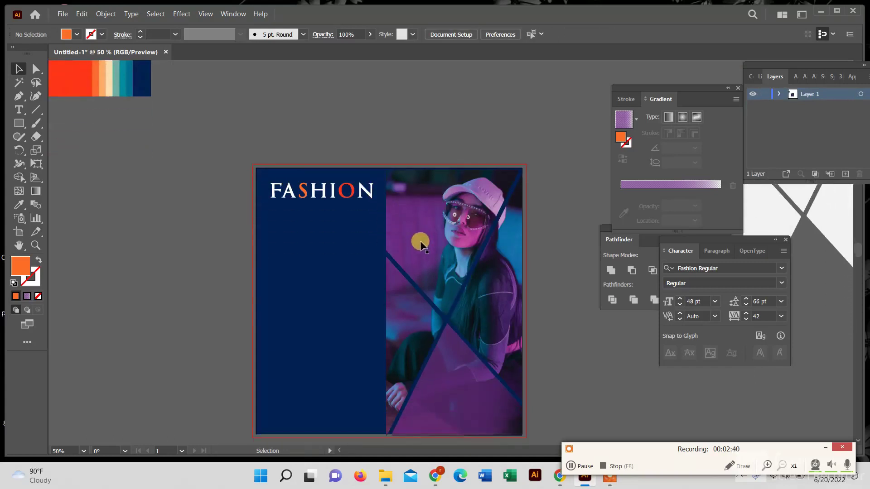
scroll(419, 243, "down", 1)
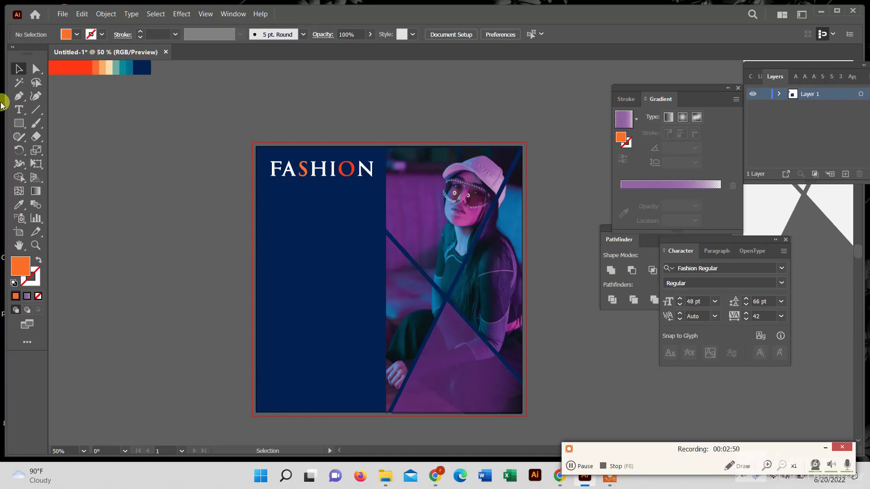
- Place text below FASHION reading SPECIAL on one line and OFFER on the next
left_click(18, 109)
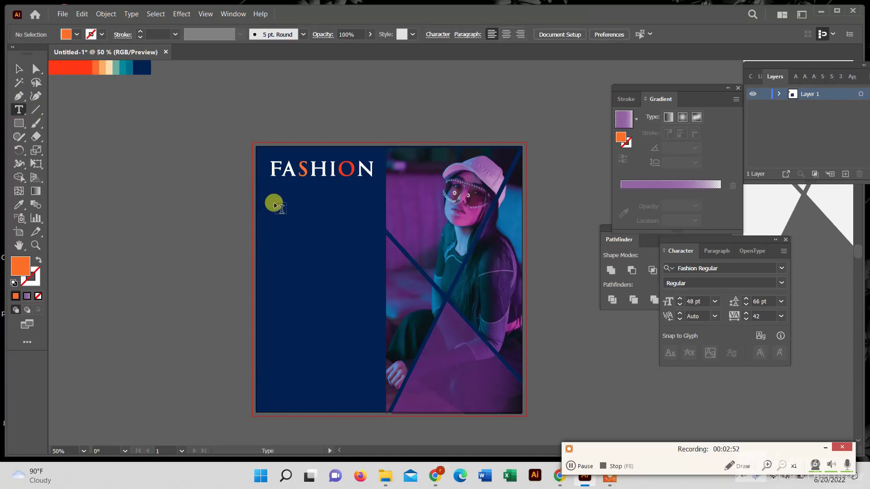
left_click(288, 204)
key("BackSpace")
type("SPECIAL OFFER")
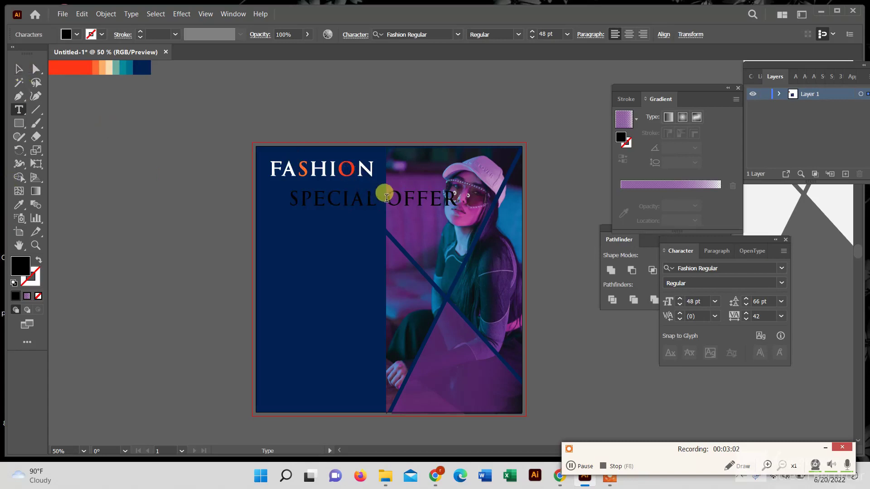
key("Return")
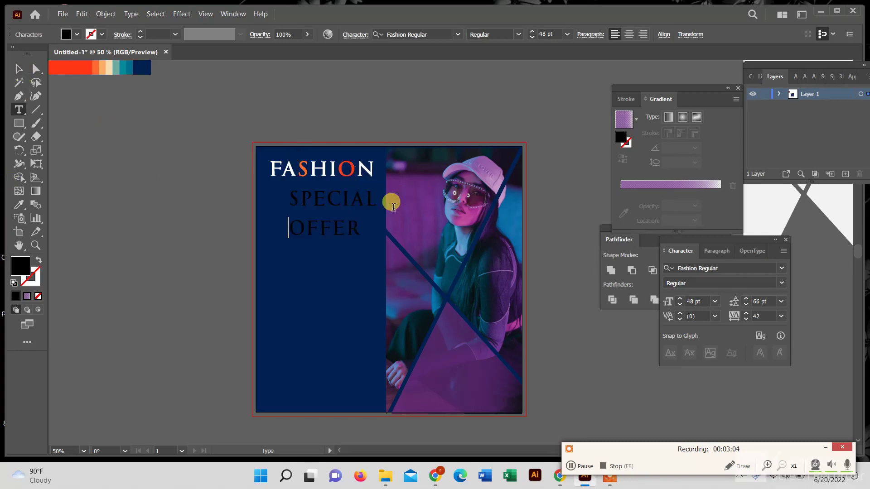
- Reduce the SPECIAL OFFER text to 34 pt
left_click(21, 68)
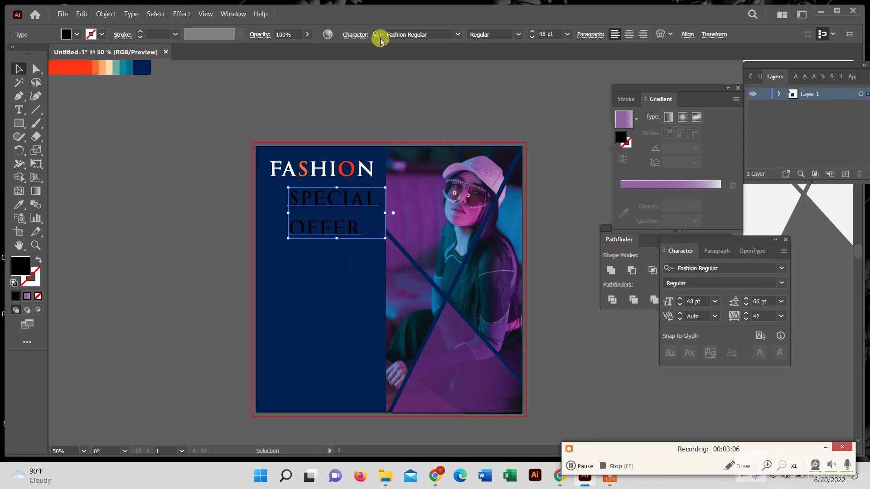
left_click(533, 38)
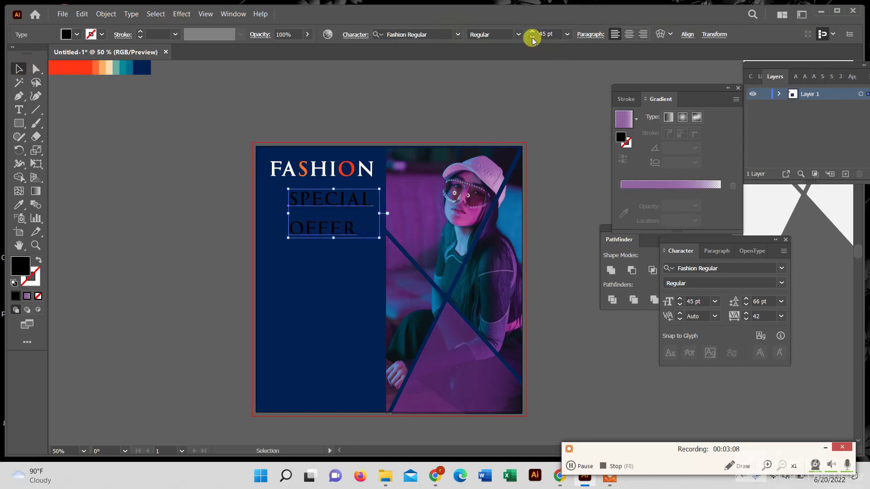
left_click(532, 38)
left_click(532, 37)
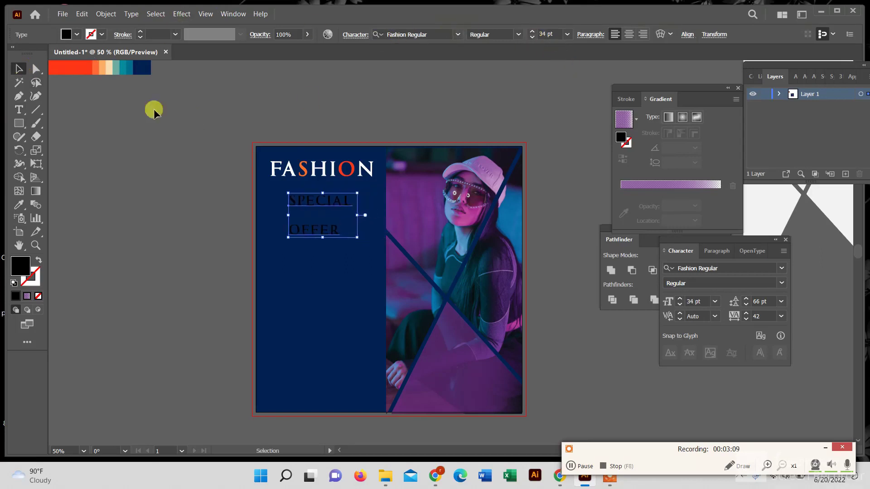
- Try white, then eyedropper-sampled purple and red fills on SPECIAL OFFER
left_click(78, 35)
left_click(24, 54)
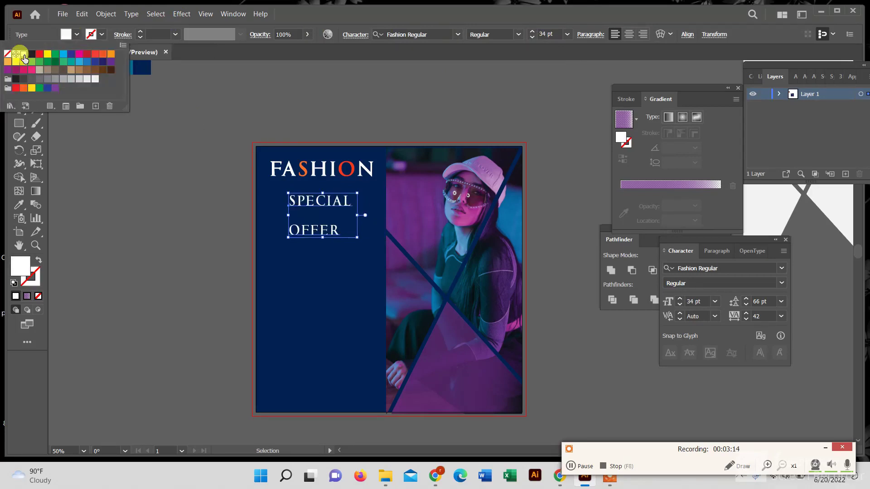
left_click(19, 205)
left_click(416, 200)
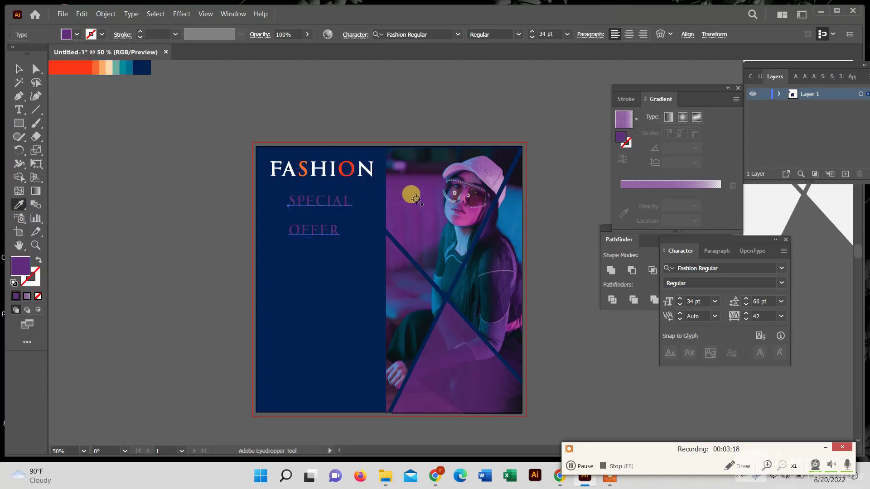
left_click(87, 71)
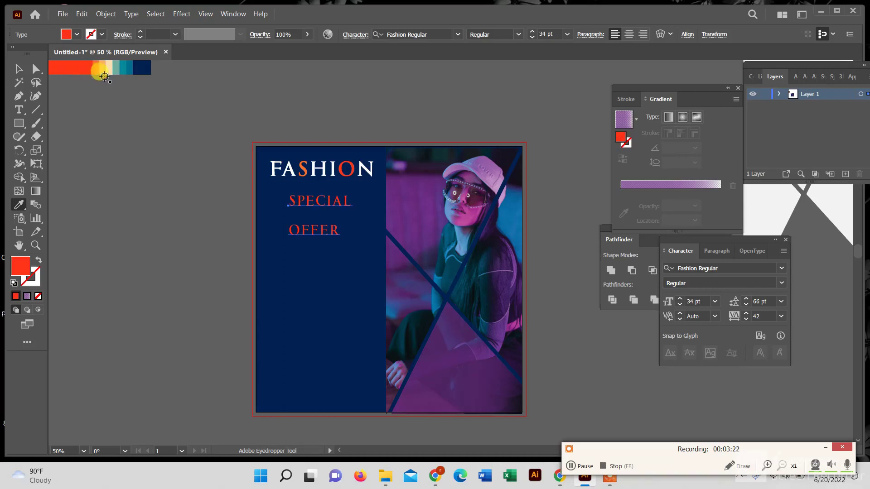
scroll(109, 77, "up", 2)
scroll(97, 85, "up", 3)
scroll(101, 87, "up", 1)
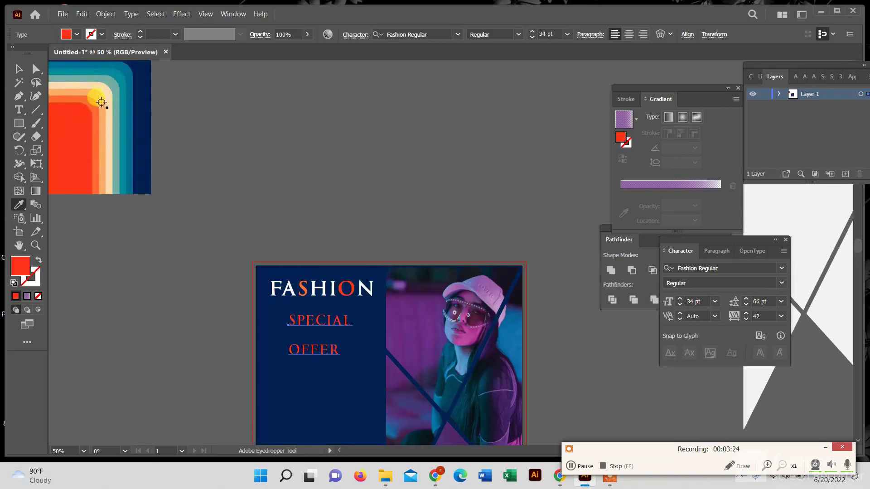
- Try orange-red, cream and teal, then settle on FASHION's white for SPECIAL OFFER
left_click(96, 107)
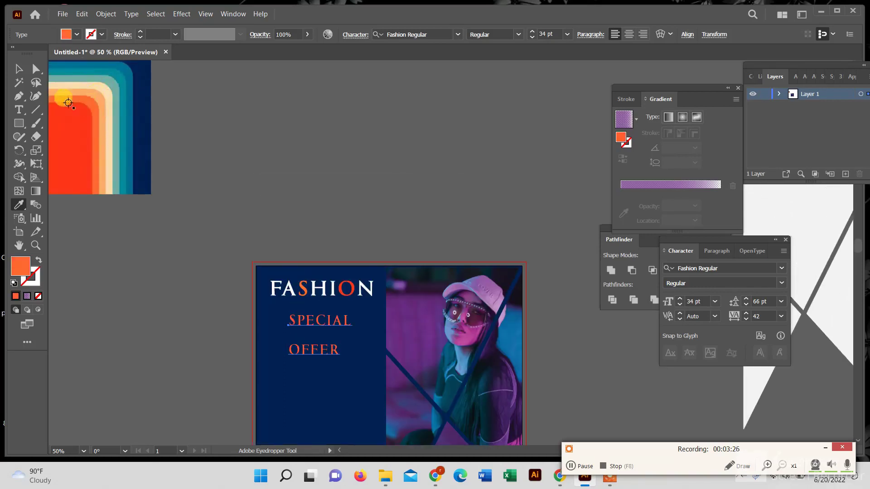
left_click(93, 84)
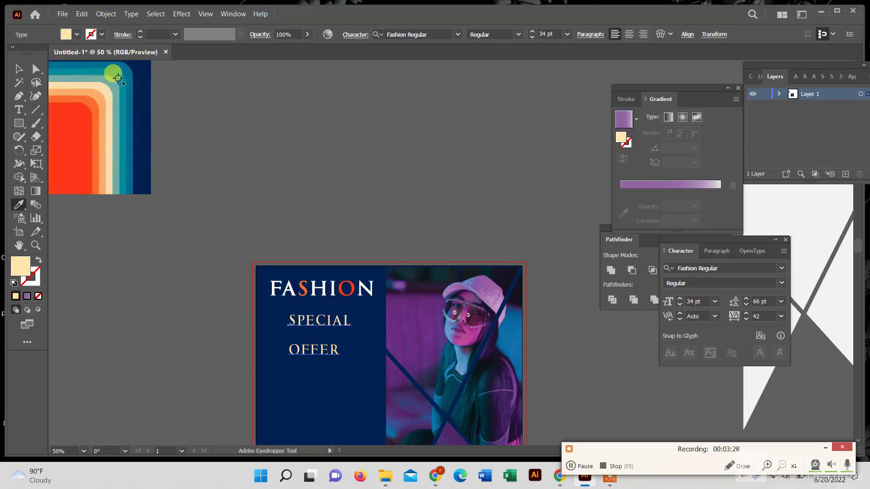
left_click(110, 82)
scroll(110, 82, "down", 1)
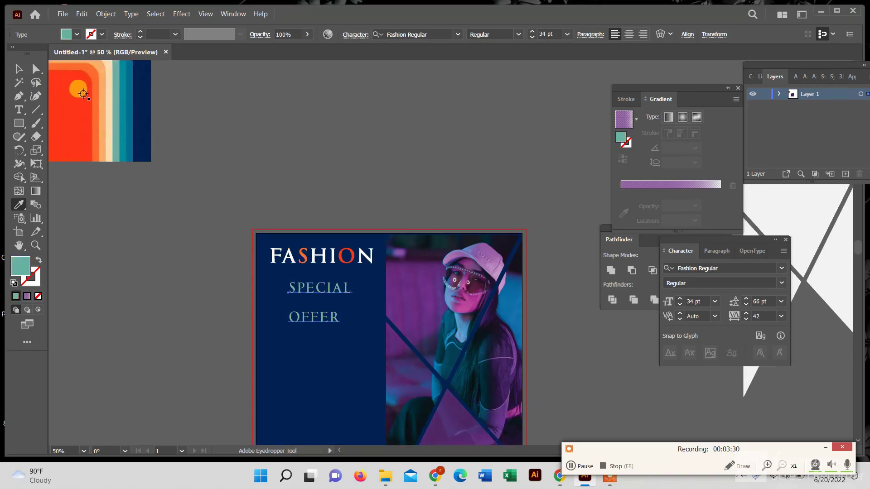
left_click(80, 95)
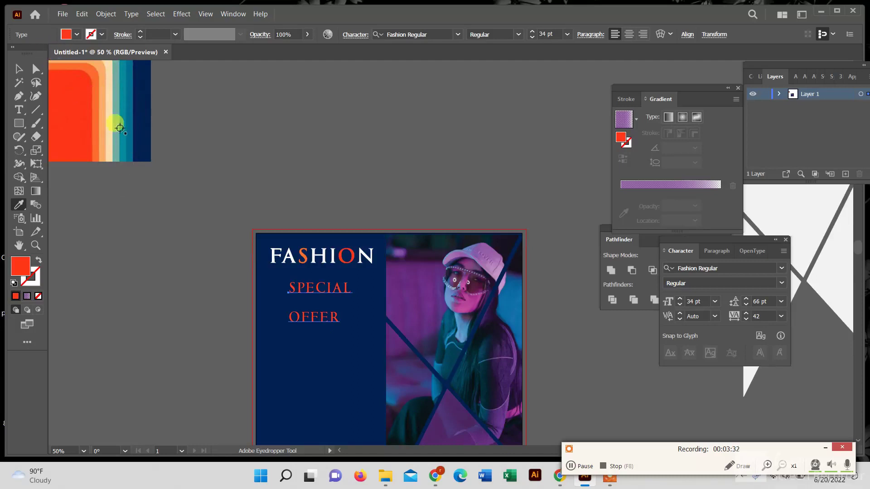
left_click(271, 256)
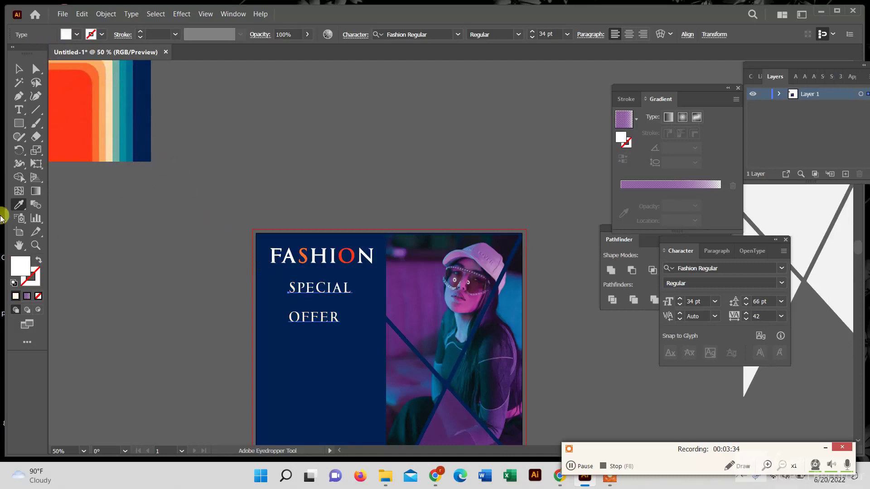
left_click(16, 68)
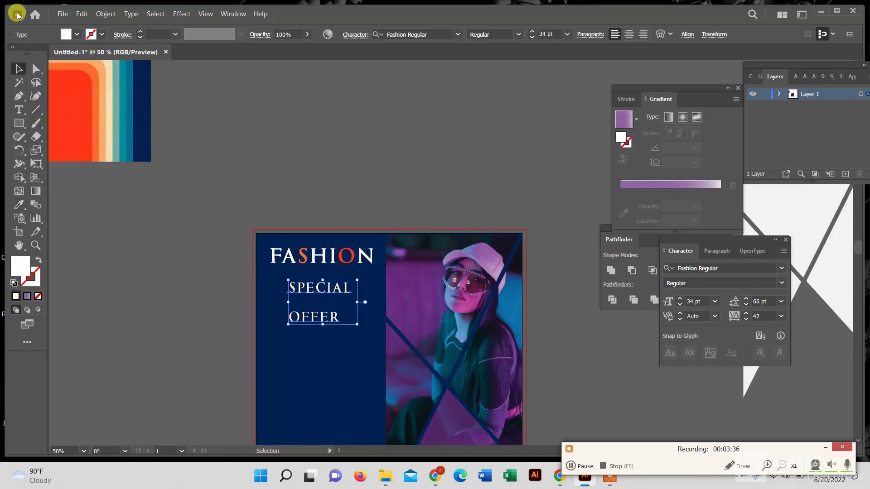
scroll(408, 68, "down", 1)
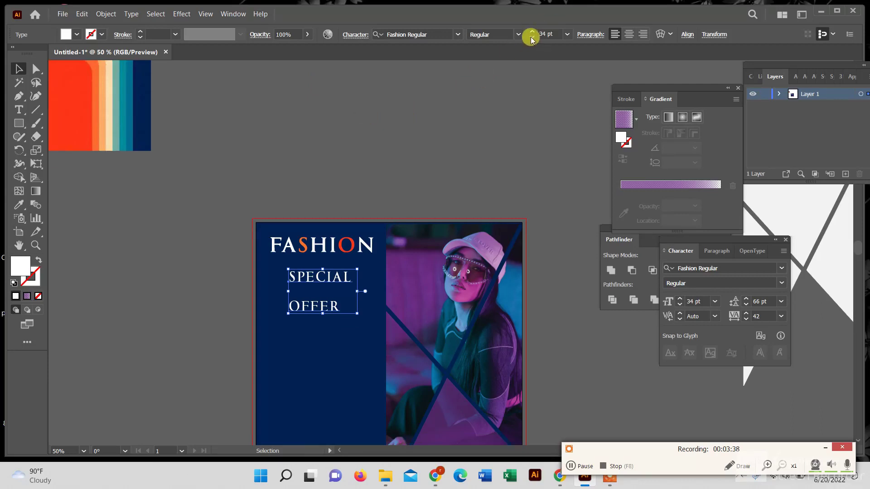
- Set SPECIAL OFFER to 32 pt with wider tracking and 54 pt leading
left_click(531, 38)
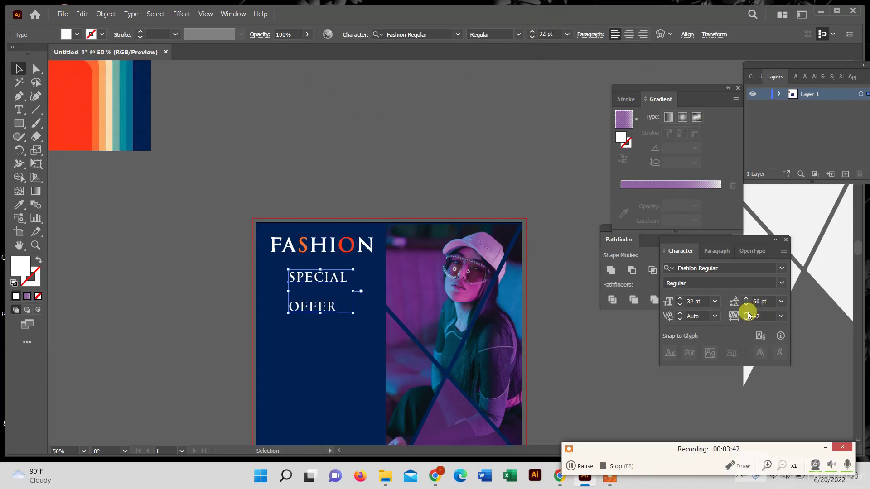
left_click(747, 312)
left_click(748, 312)
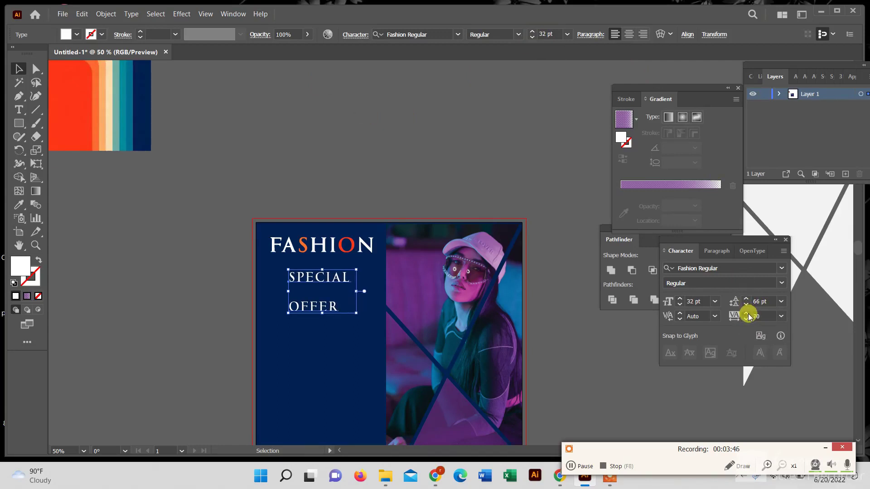
left_click(747, 312)
left_click(747, 313)
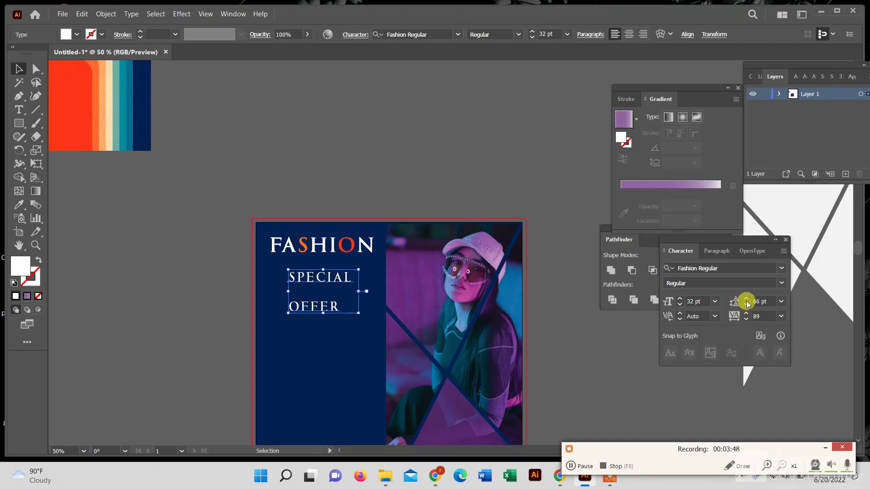
left_click(746, 301)
left_click(747, 301)
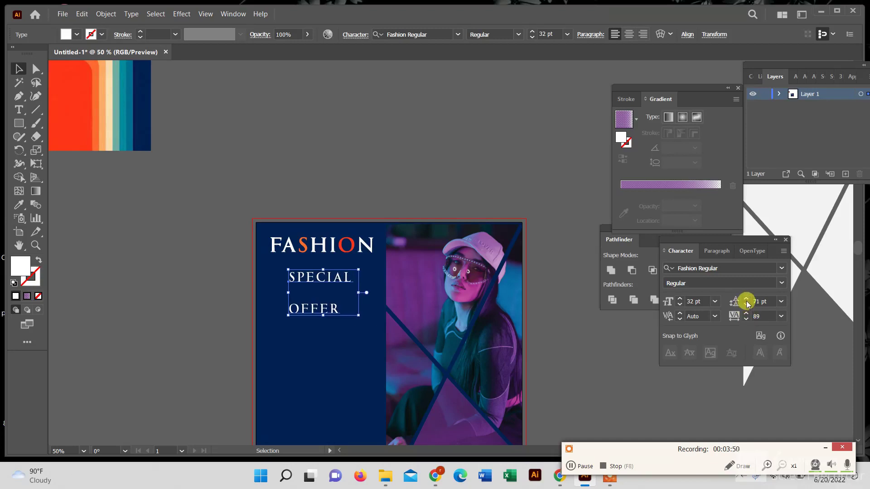
left_click(746, 306)
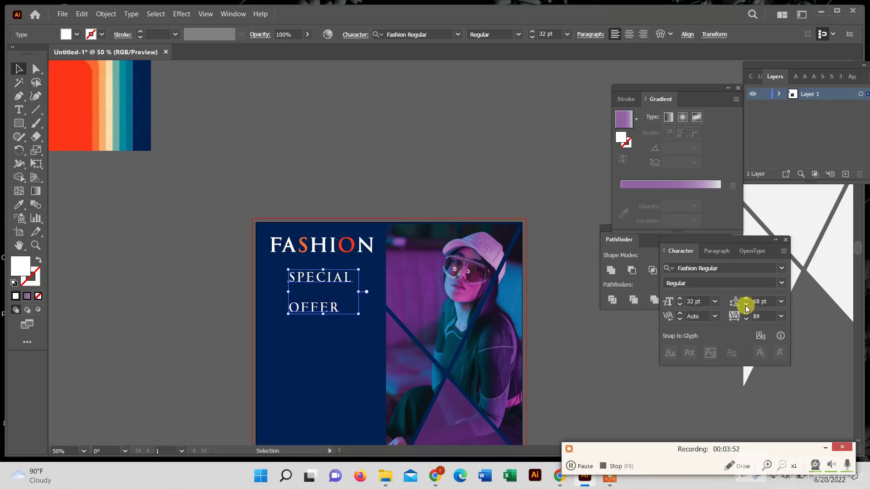
left_click(746, 305)
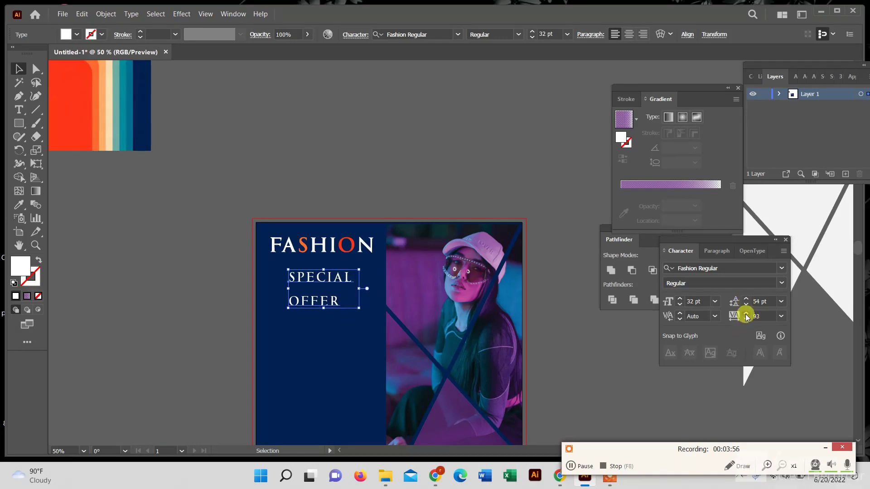
left_click(746, 314)
left_click(745, 314)
left_click(746, 314)
left_click(746, 314)
- Convert SPECIAL OFFER to outlines and move it up just under FASHION
right_click(299, 281)
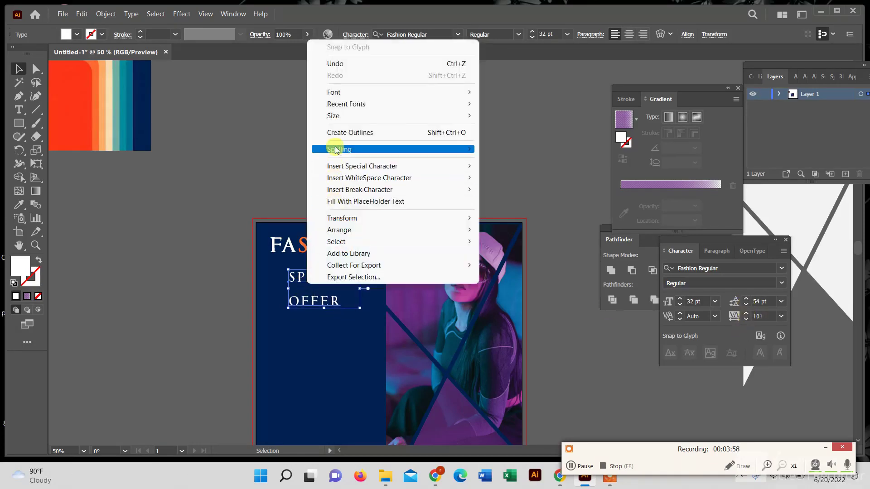
left_click(330, 133)
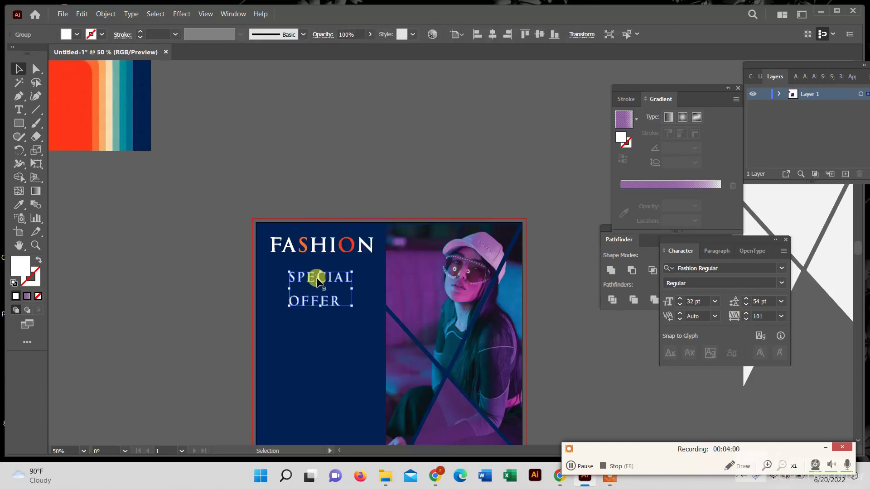
left_click_drag(318, 281, 319, 274)
scroll(336, 249, "down", 1)
scroll(338, 256, "down", 1)
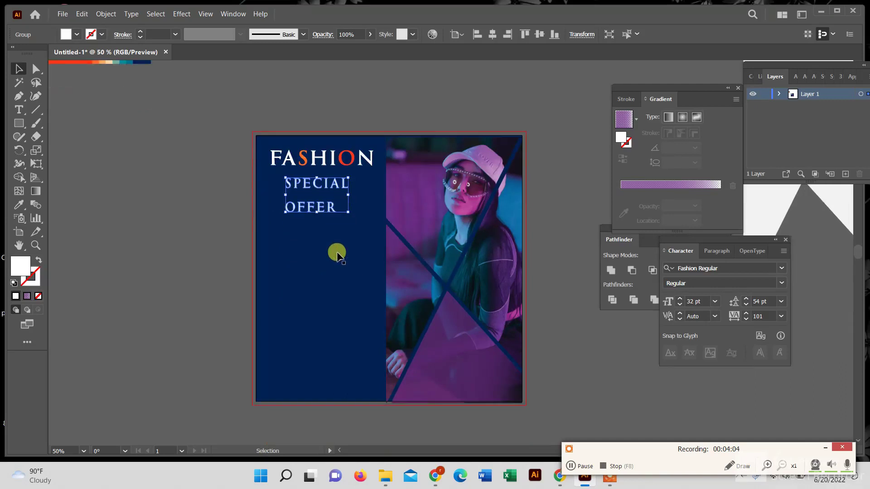
scroll(344, 274, "down", 1)
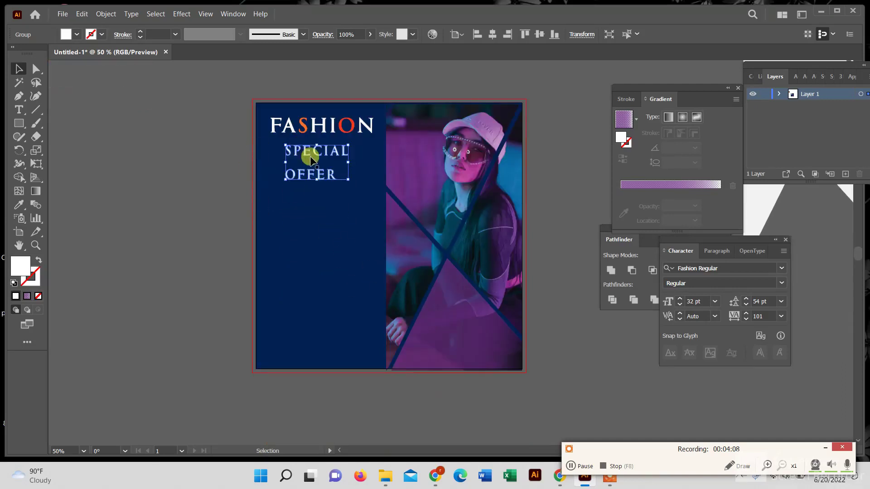
- Draw a thin button rectangle and place SHOP NOW text centred on it
right_click(19, 123)
left_click(54, 126)
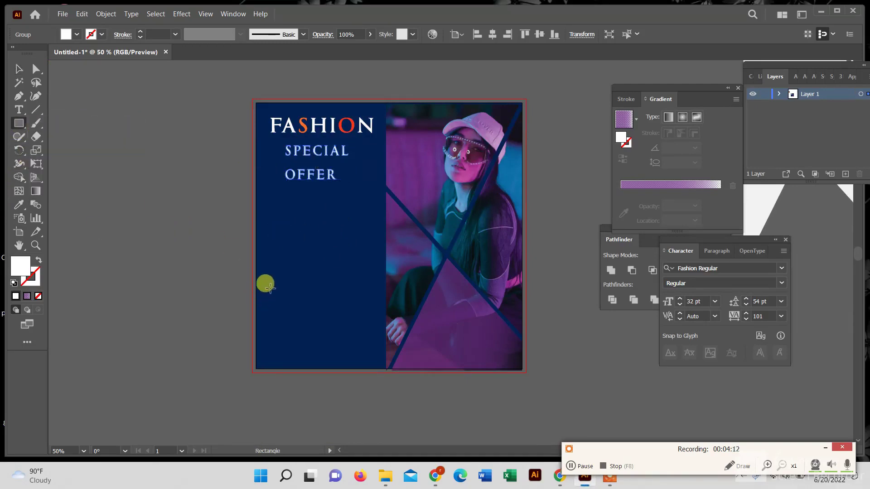
left_click_drag(269, 287, 365, 303)
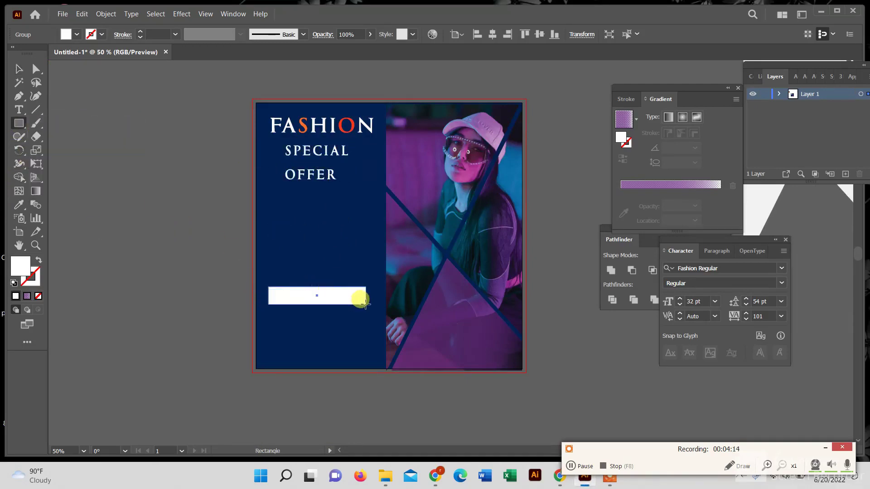
left_click(18, 110)
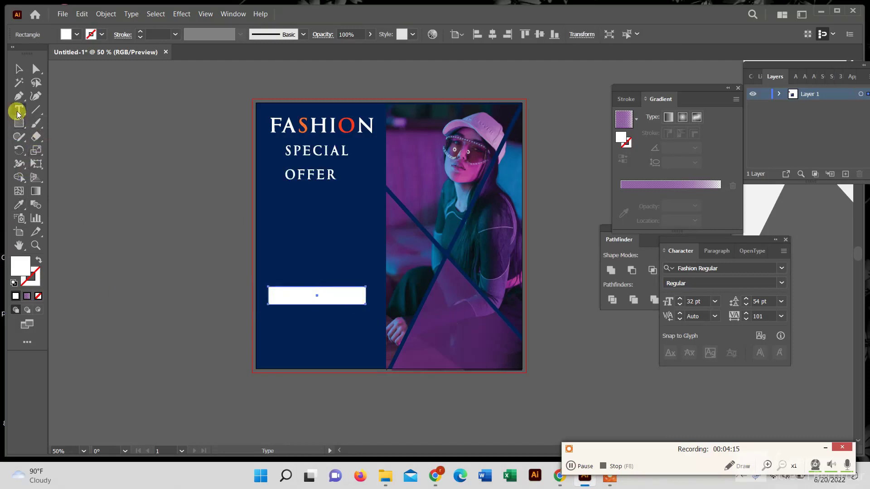
left_click(292, 292)
key("BackSpace")
type("SHOP NOW")
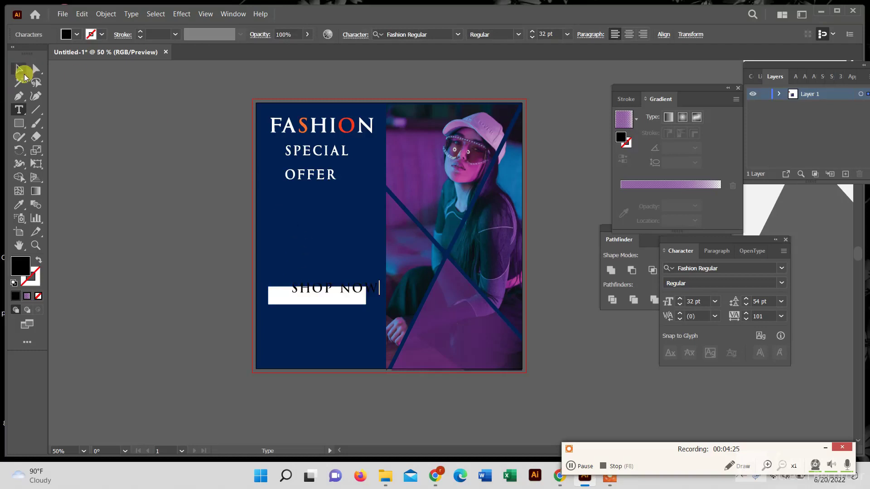
left_click(18, 69)
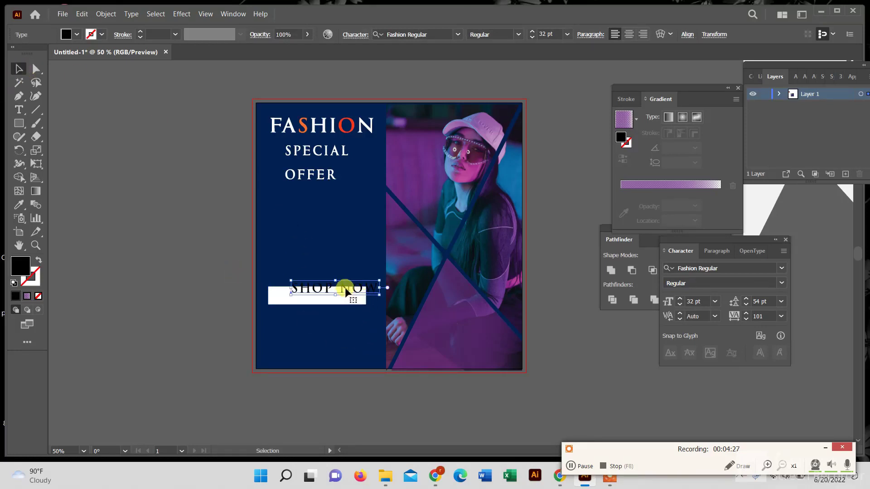
left_click_drag(345, 292, 329, 300)
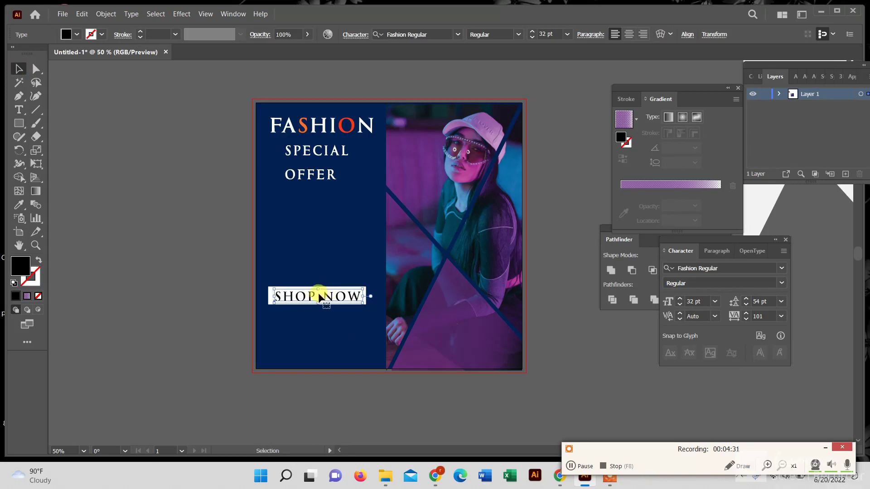
left_click(230, 280)
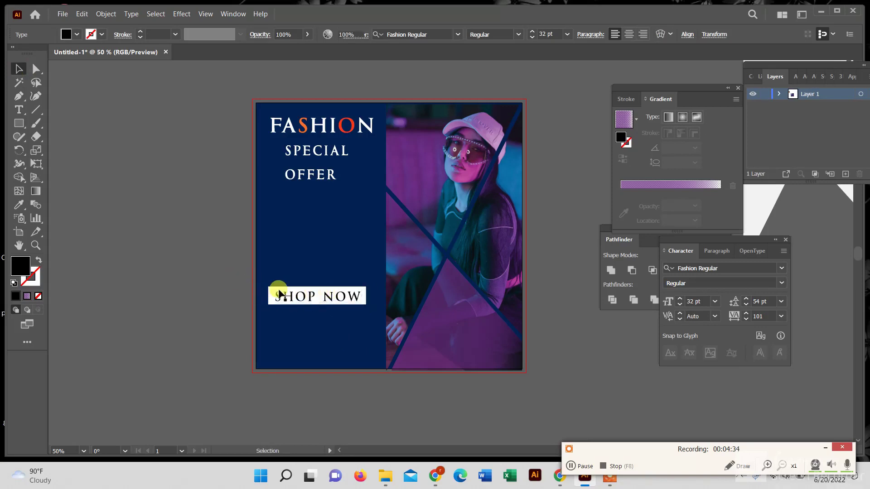
- Fill the button with the light orange sampled from the S, after trying other colours
left_click(328, 295)
left_click(19, 204)
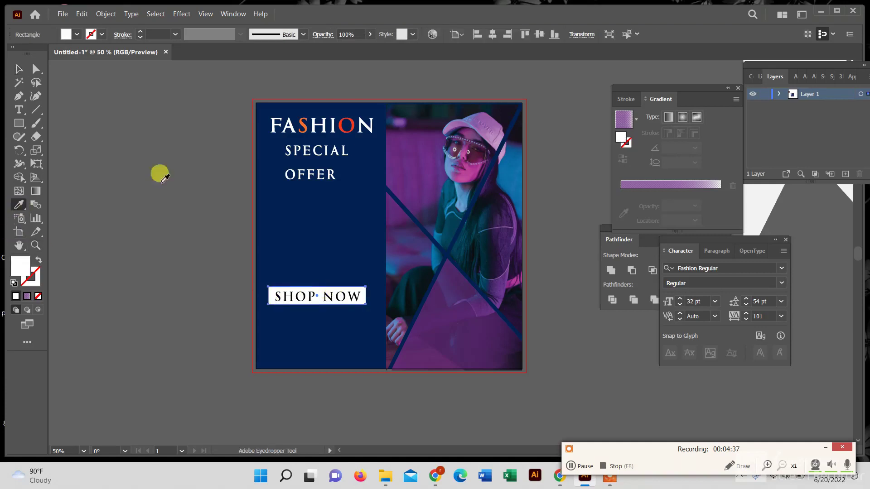
left_click(305, 123)
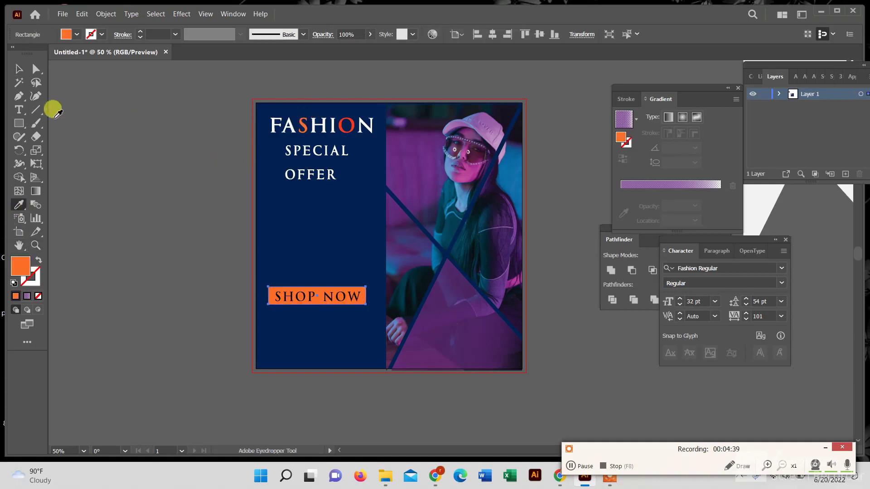
left_click(303, 224)
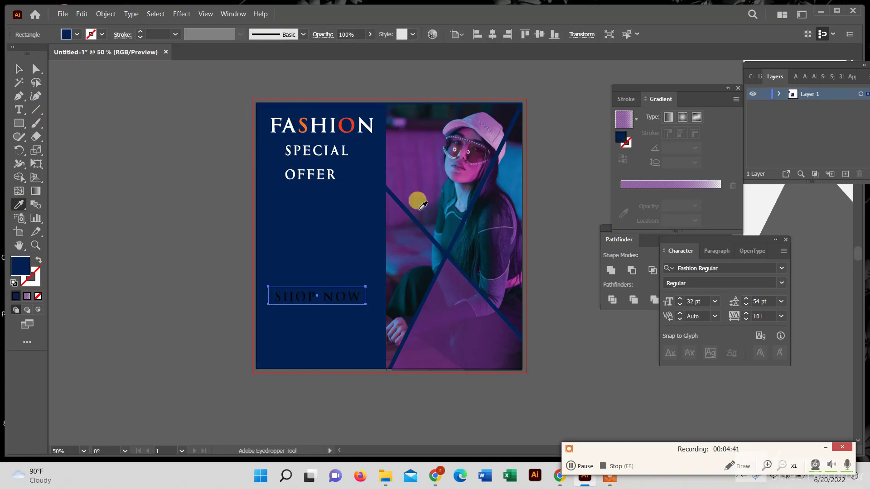
left_click(406, 158)
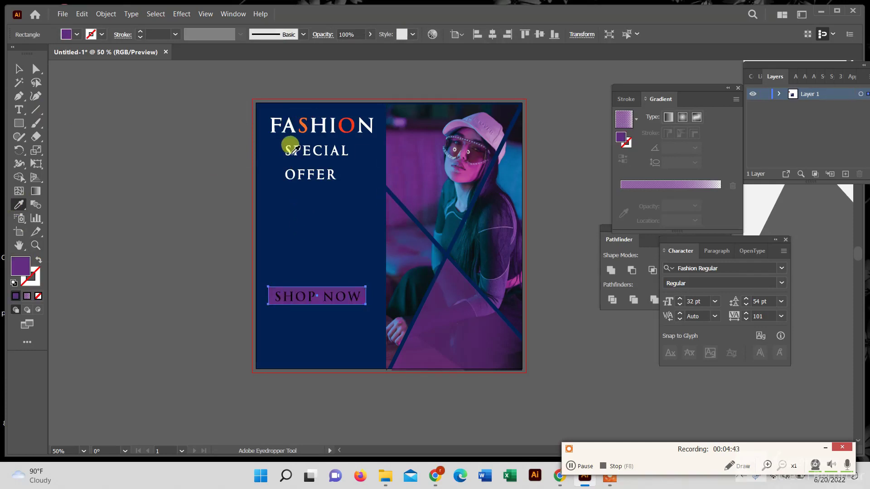
left_click(355, 120)
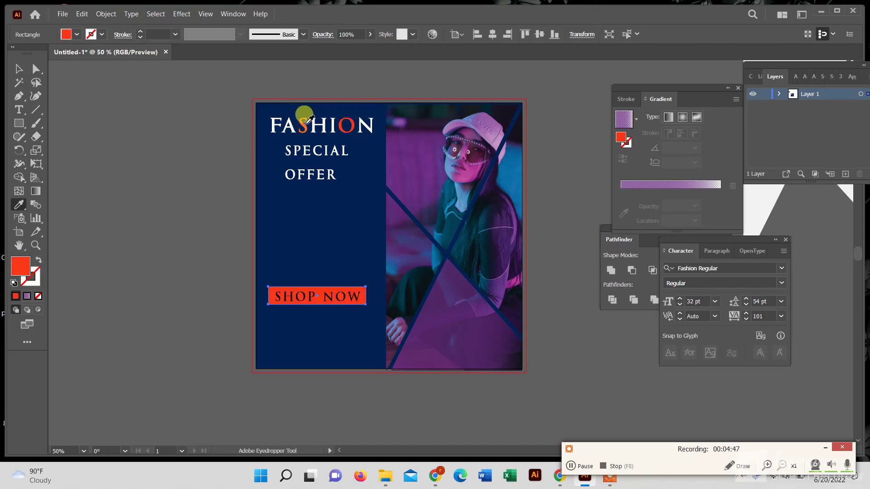
left_click(302, 120)
- Widen the letter spacing and line spacing of the SHOP NOW text
left_click(18, 69)
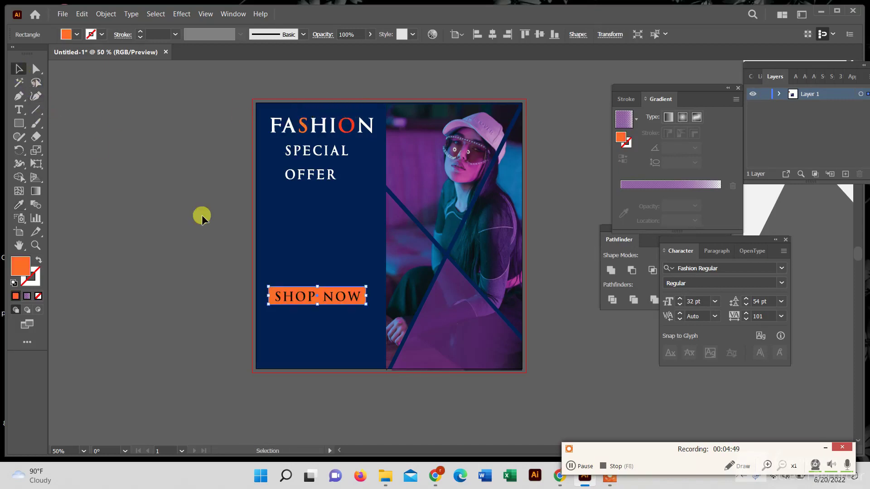
left_click(204, 212)
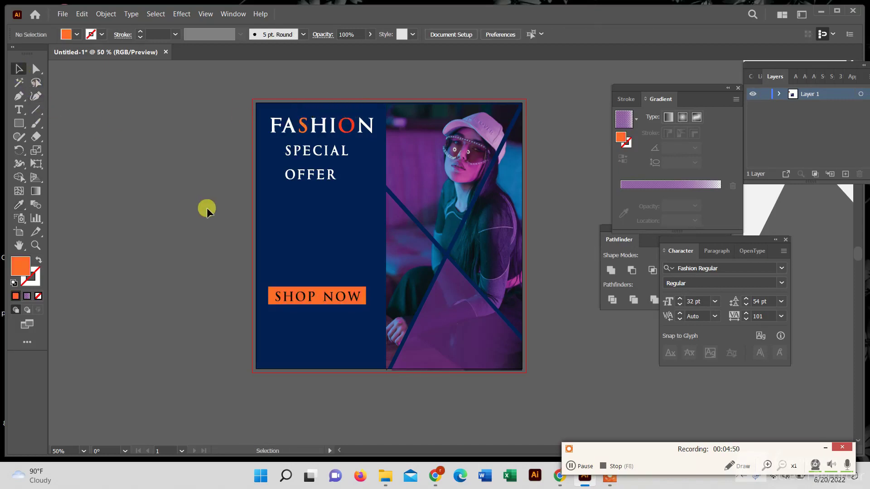
left_click(312, 300)
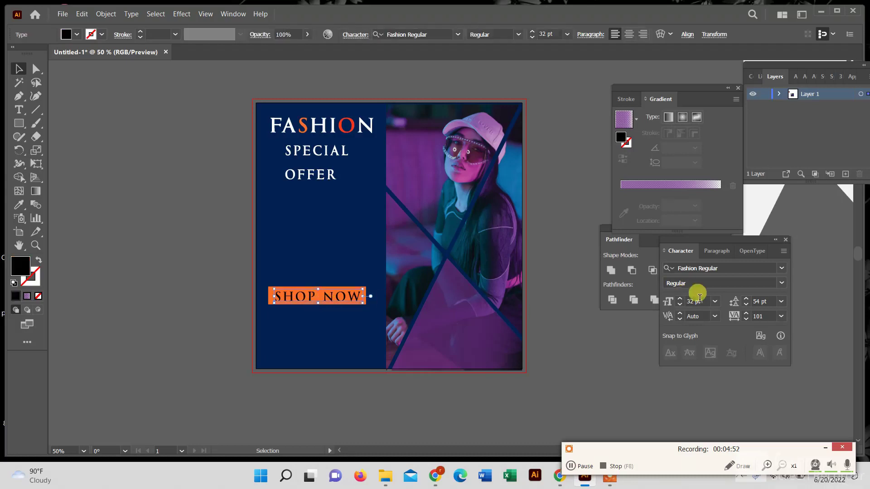
left_click(746, 313)
left_click(746, 313)
left_click(746, 314)
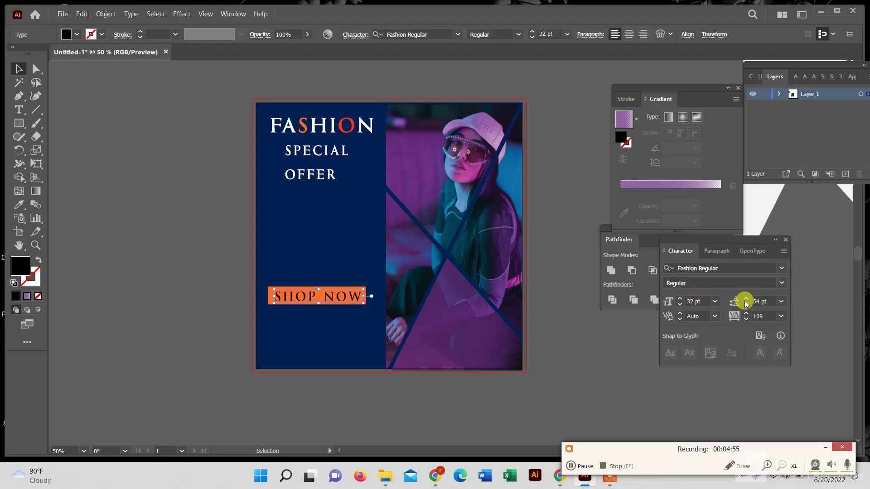
left_click(745, 299)
left_click(746, 299)
- Draw a body text area on the navy panel with 14 pt text
right_click(345, 297)
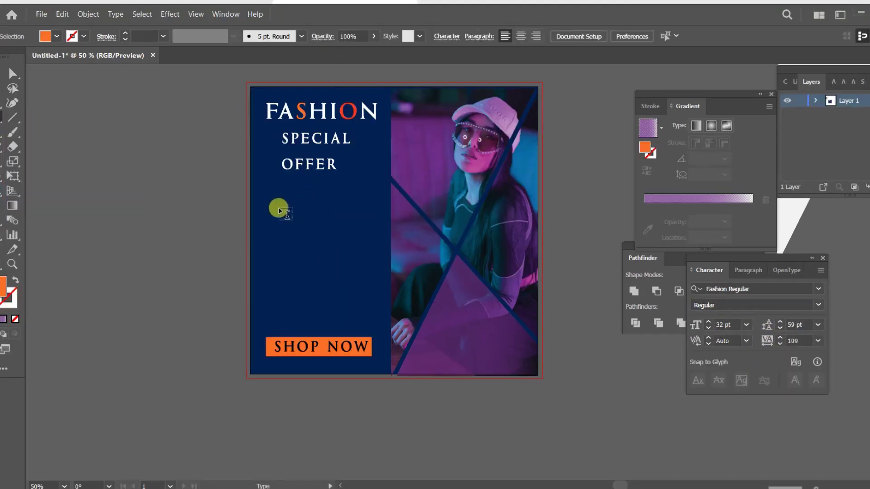
left_click_drag(265, 196, 374, 281)
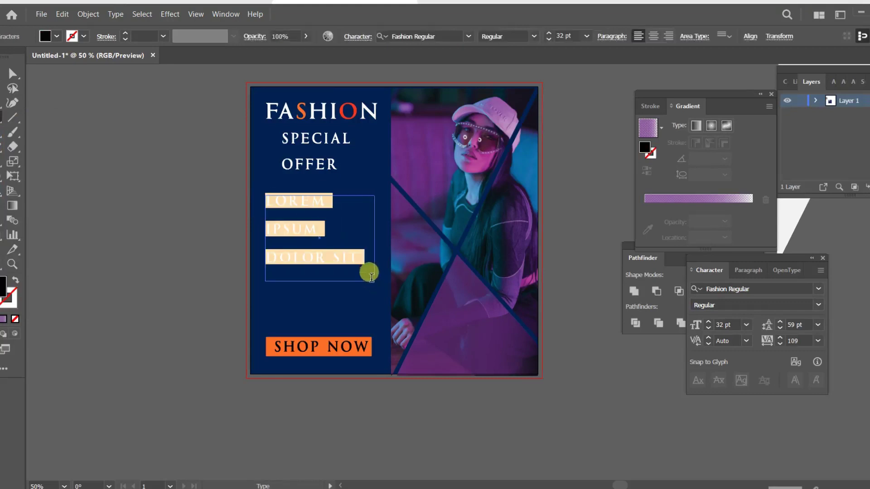
left_click(548, 39)
left_click(548, 39)
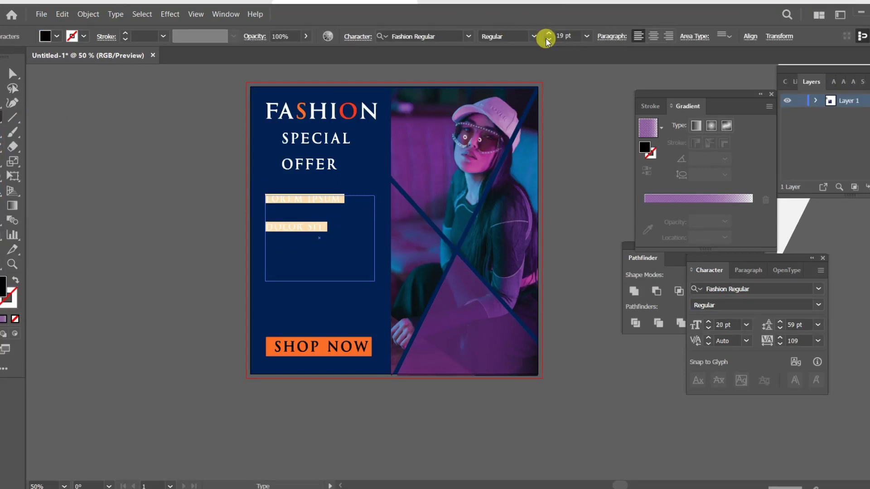
left_click(548, 40)
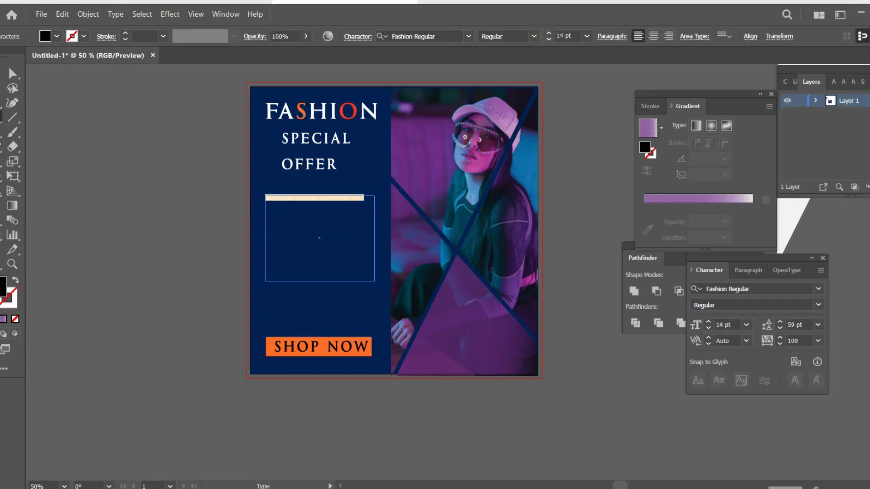
key("Escape")
left_click(58, 145)
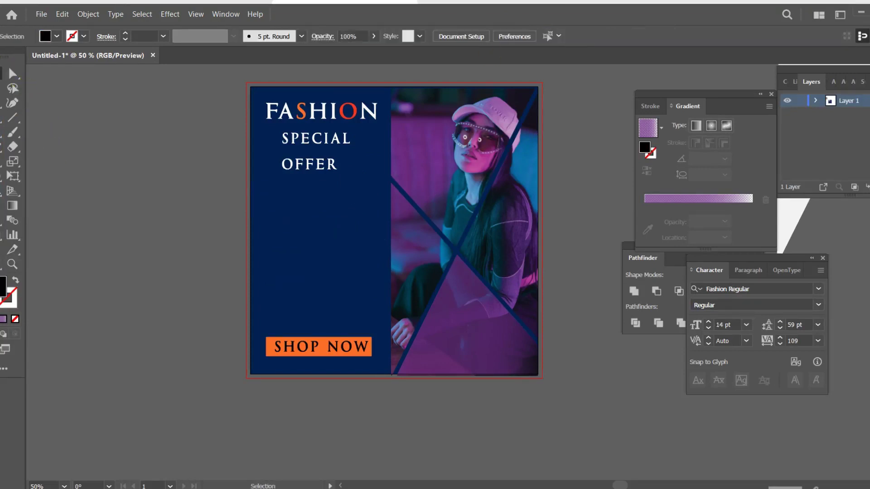
- Redraw the body text area under SPECIAL OFFER, tightening tracking and leading to 38 pt
left_click_drag(2, 119, 25, 116)
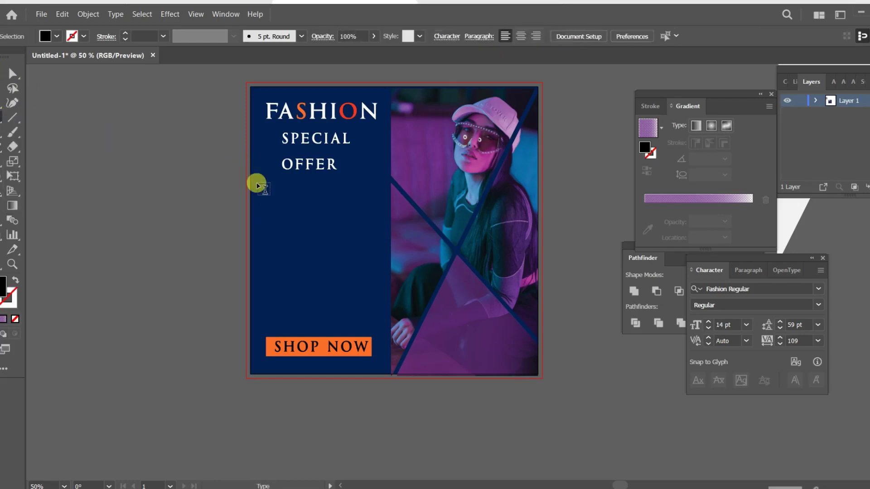
mouse_move(257, 186)
left_mouse_down()
mouse_move(318, 278)
mouse_move(375, 294)
left_mouse_up()
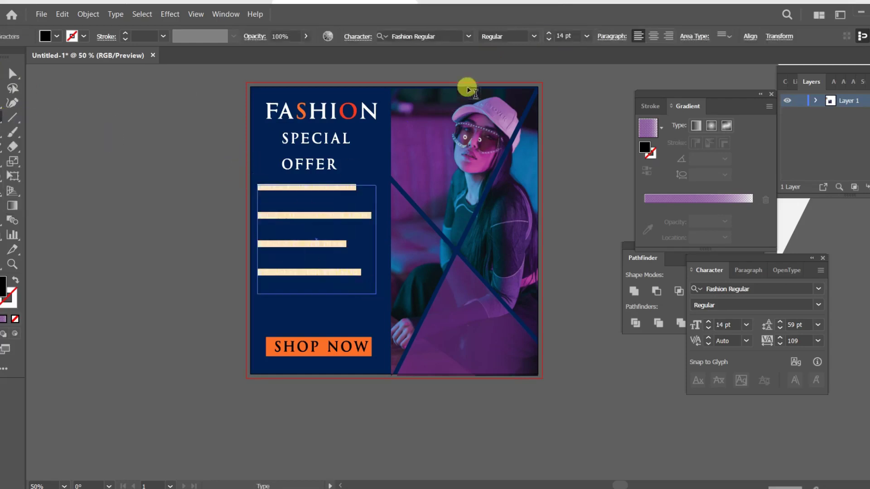
left_click(780, 345)
left_click(780, 329)
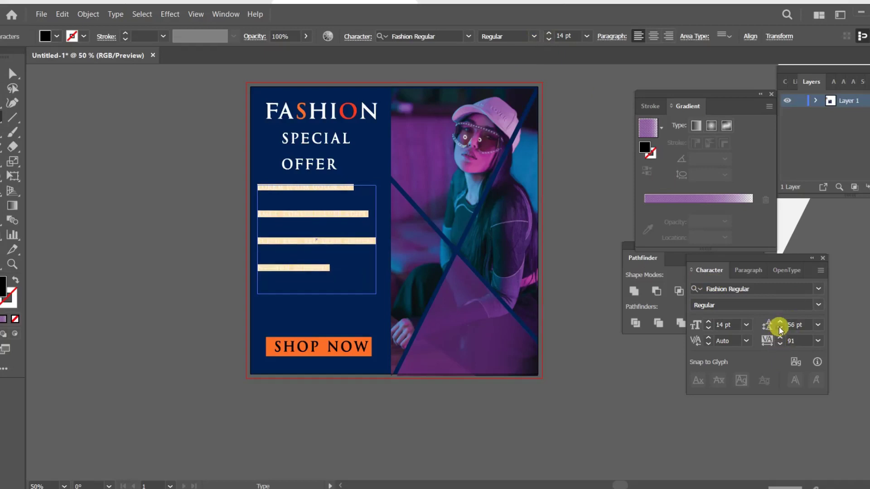
left_click(779, 329)
left_click(780, 330)
left_click(780, 329)
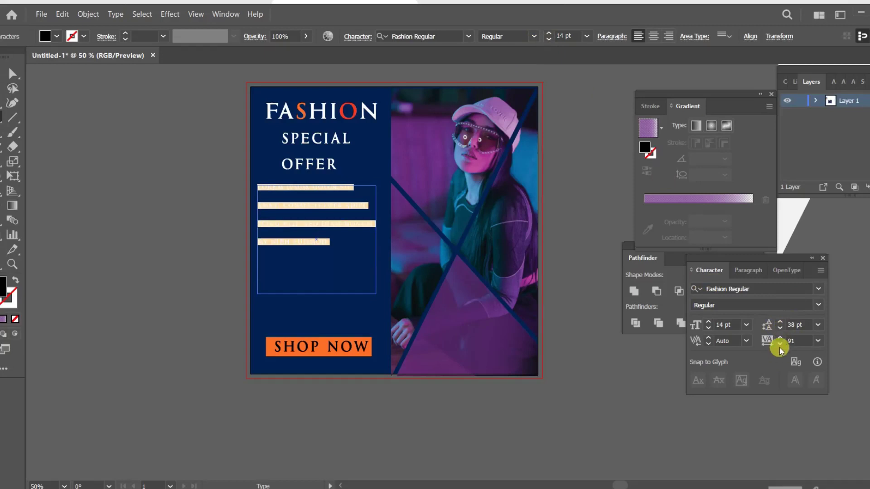
left_click(780, 346)
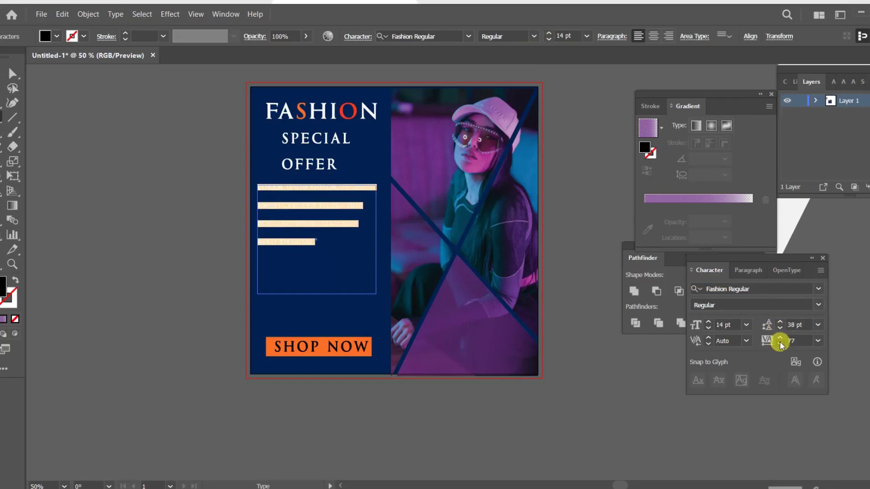
key("Escape")
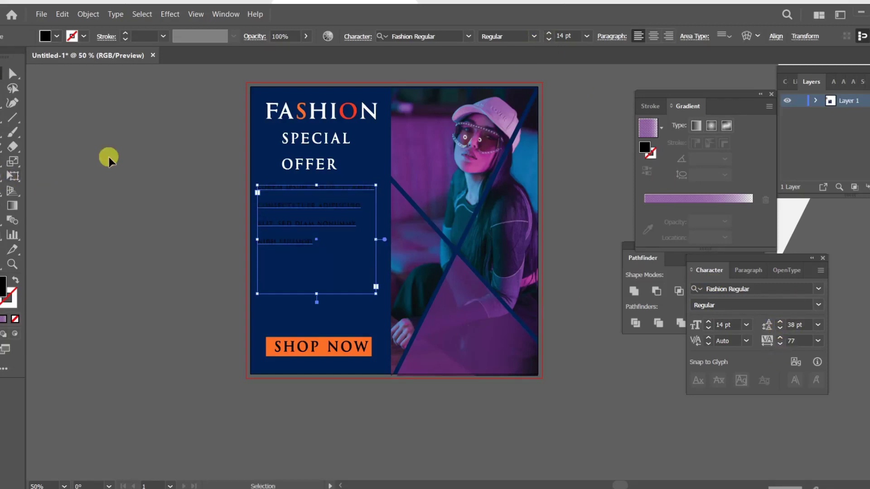
- Outline and shift the body text, then undo both changes
left_click(110, 157)
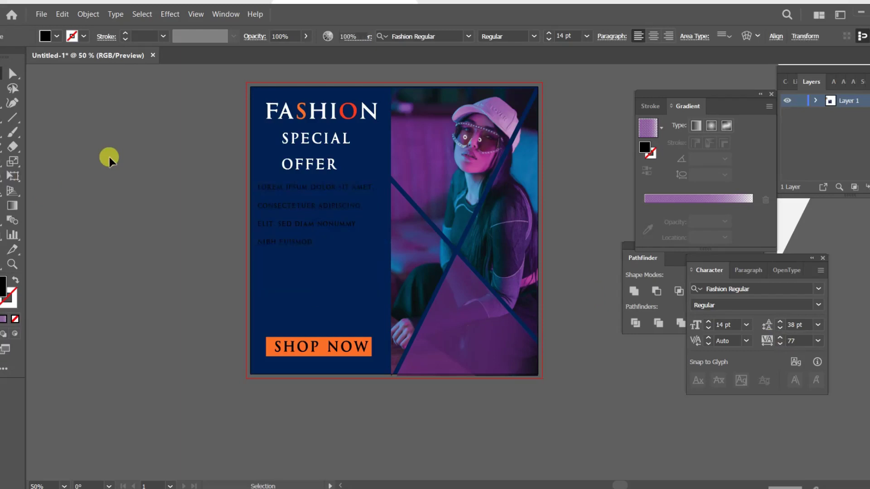
left_click(301, 205)
right_click(301, 205)
left_click(342, 301)
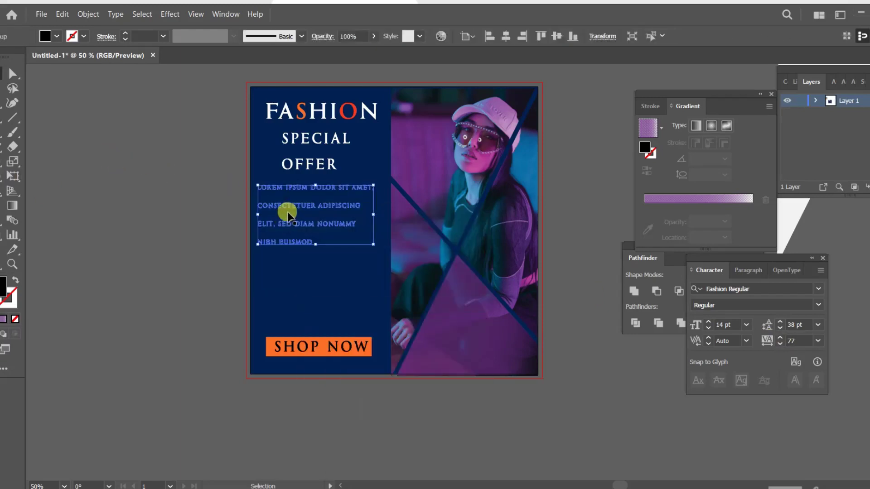
left_click_drag(296, 209, 306, 209)
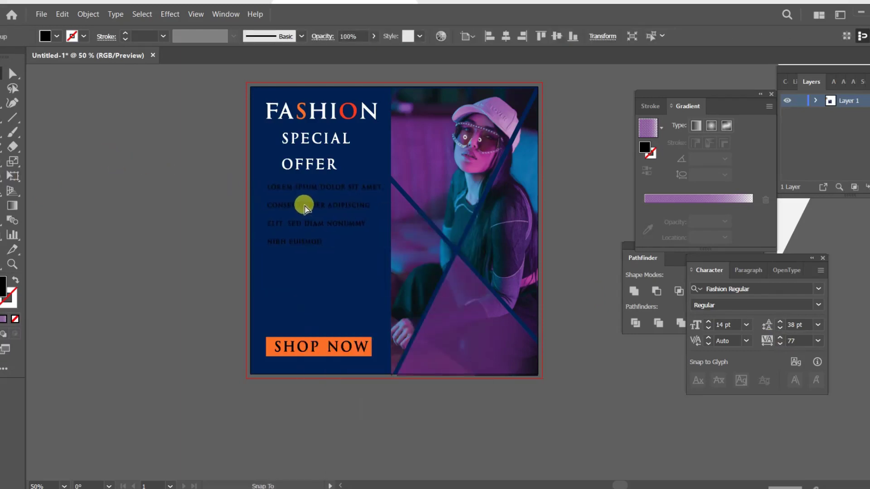
left_click(118, 186)
left_click(288, 204)
key("ctrl+z")
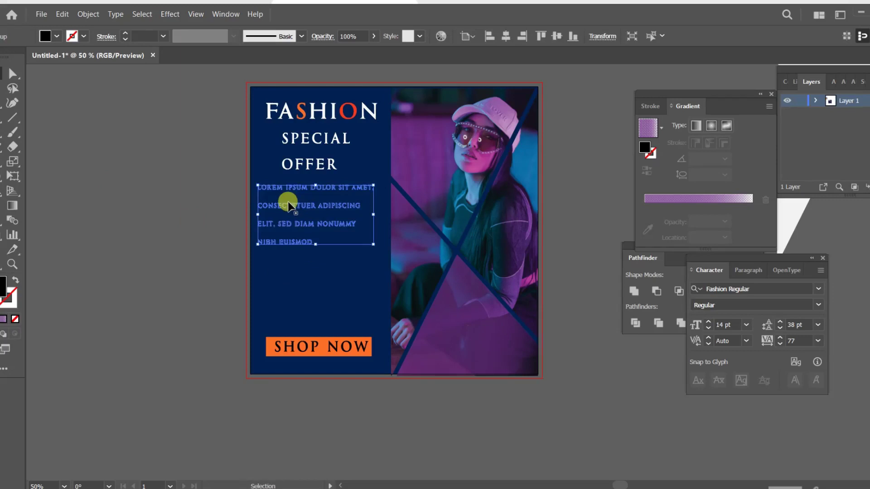
key("ctrl+z")
key("ctrl+z")
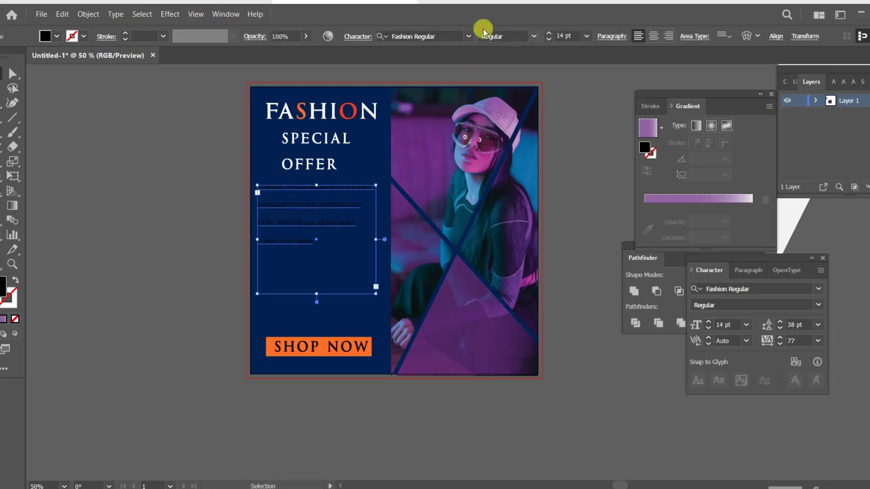
- Set the body text to Acumin Variable Concept with a white fill
left_click(469, 36)
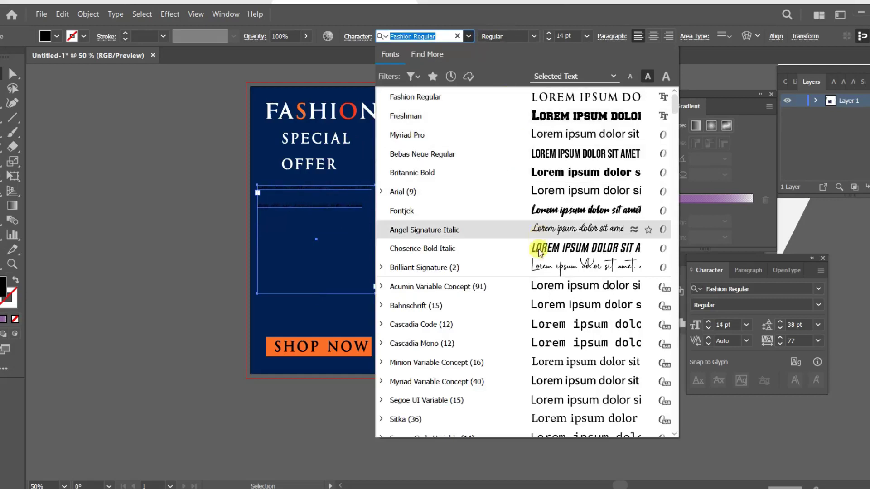
left_click(548, 294)
left_click(54, 40)
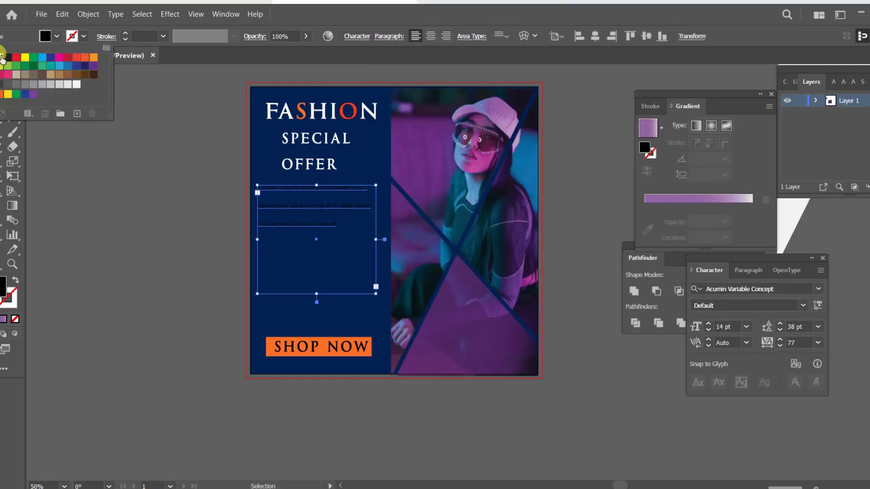
left_click(26, 63)
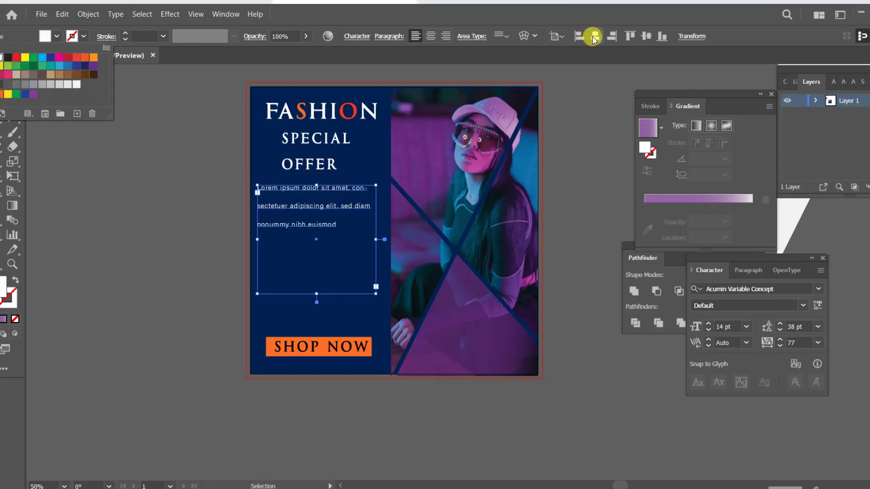
left_click(594, 38)
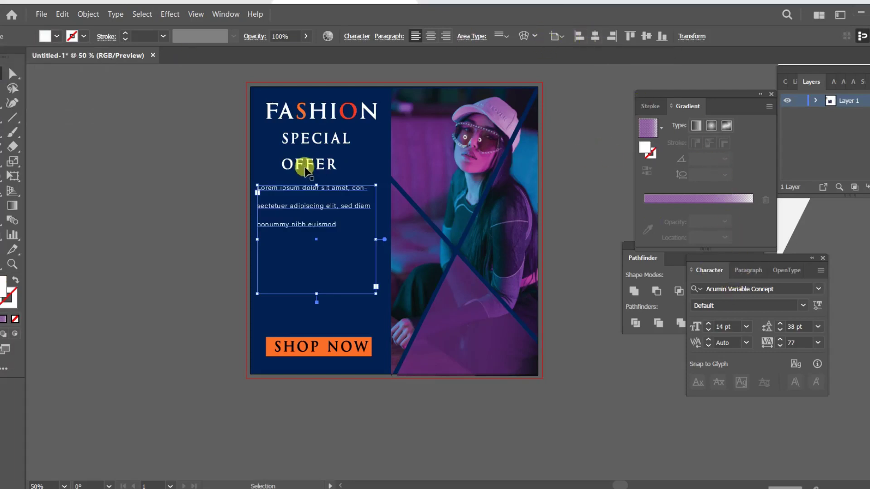
- Convert the white body text to outlines and nudge it up and right
right_click(322, 203)
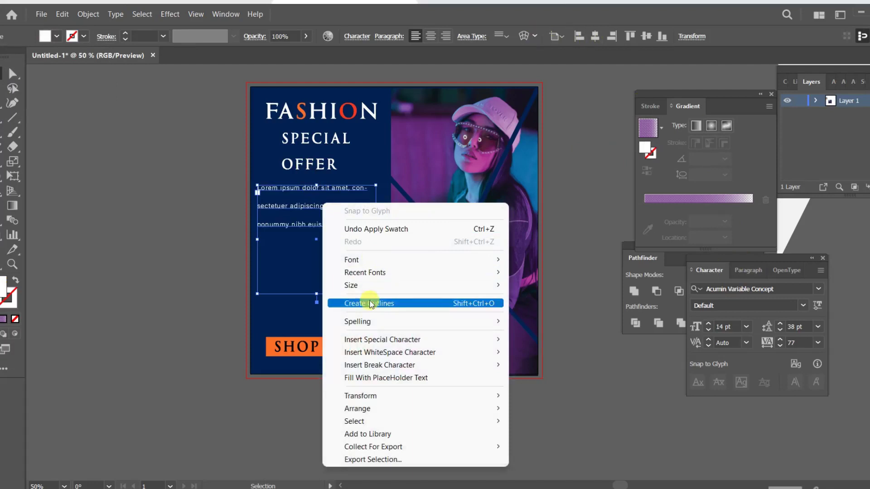
left_click(370, 304)
left_click_drag(309, 192, 319, 191)
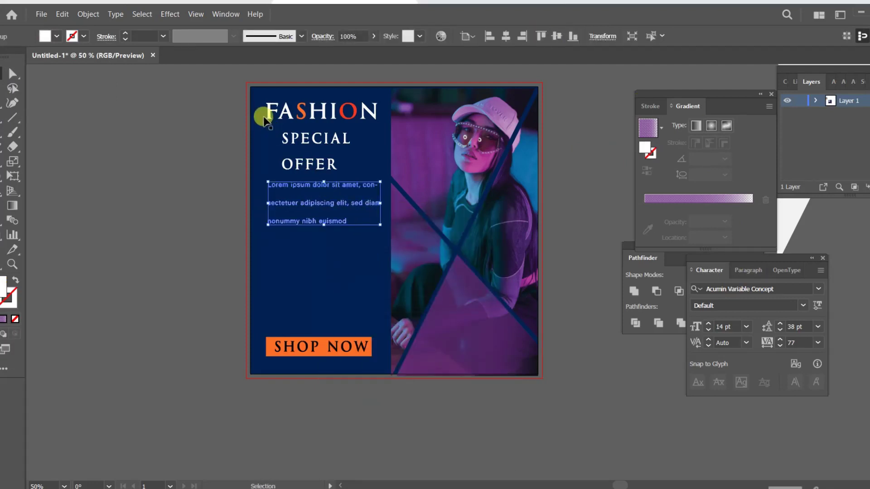
- Move the body text further down the navy panel
left_click(317, 111)
left_click(327, 144)
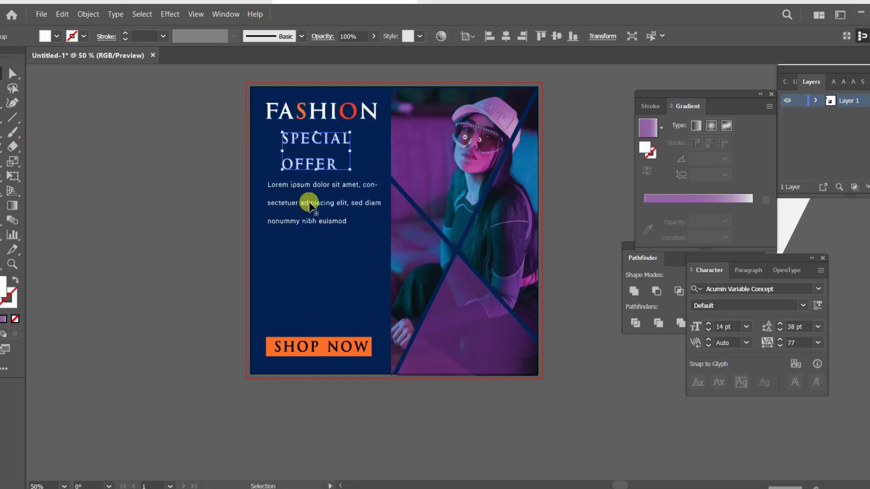
left_click_drag(309, 203, 312, 242)
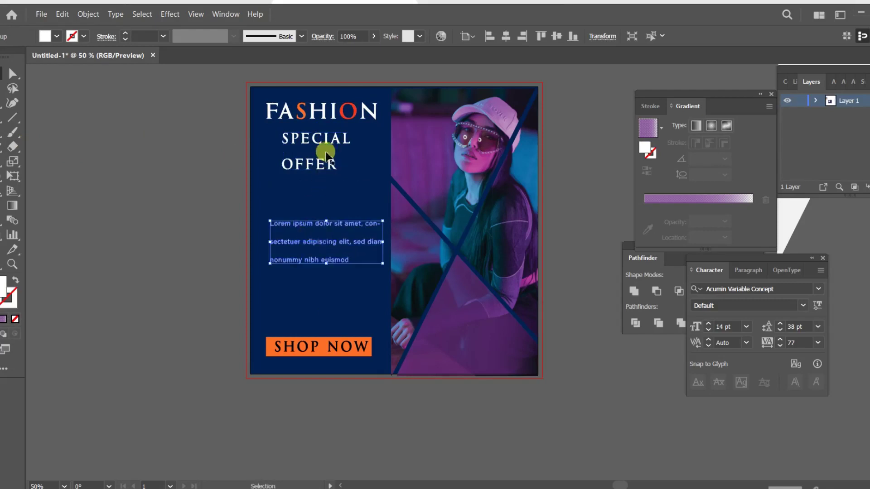
double_click(330, 154)
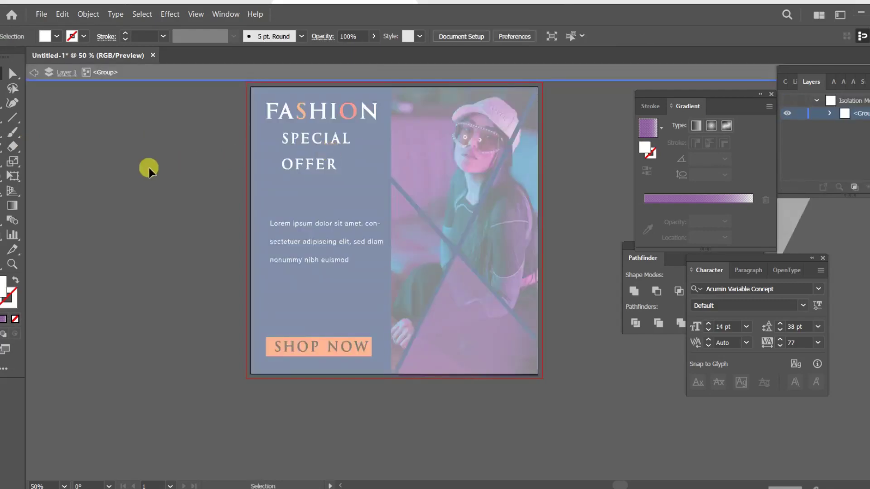
double_click(575, 197)
- Lower SPECIAL OFFER and nudge the FASHION headline slightly down
left_click(329, 143)
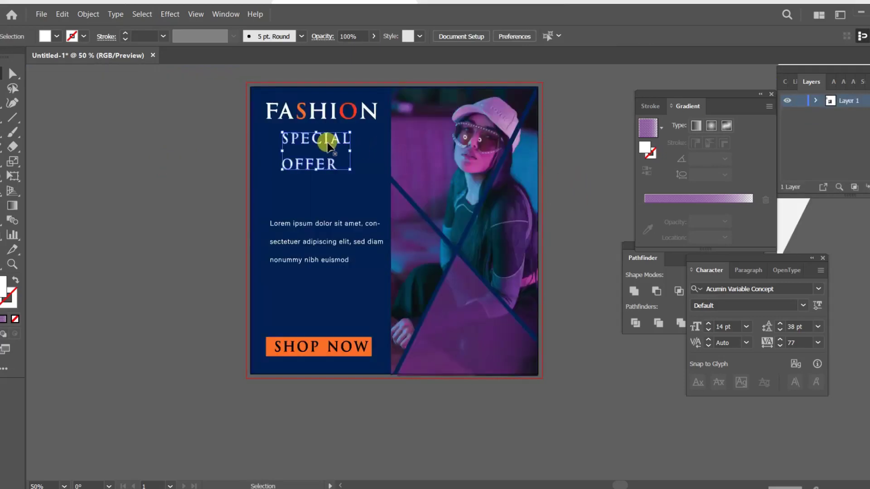
left_click_drag(329, 144, 333, 165)
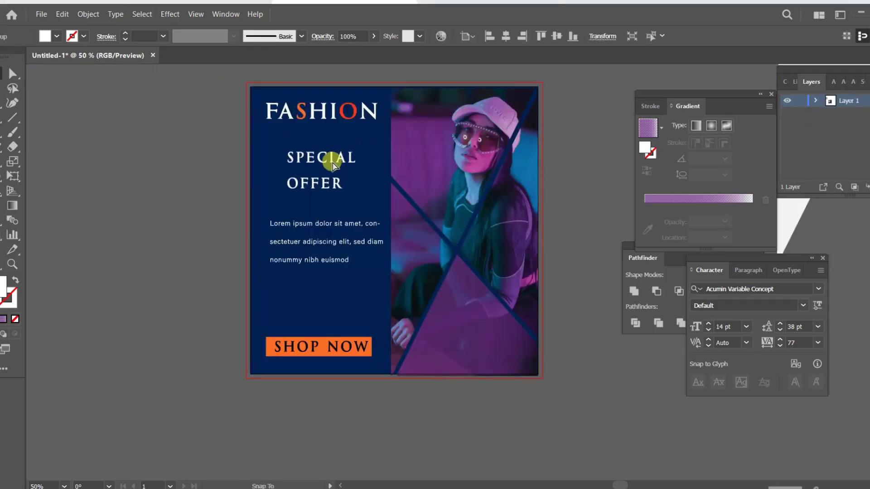
left_click(324, 111)
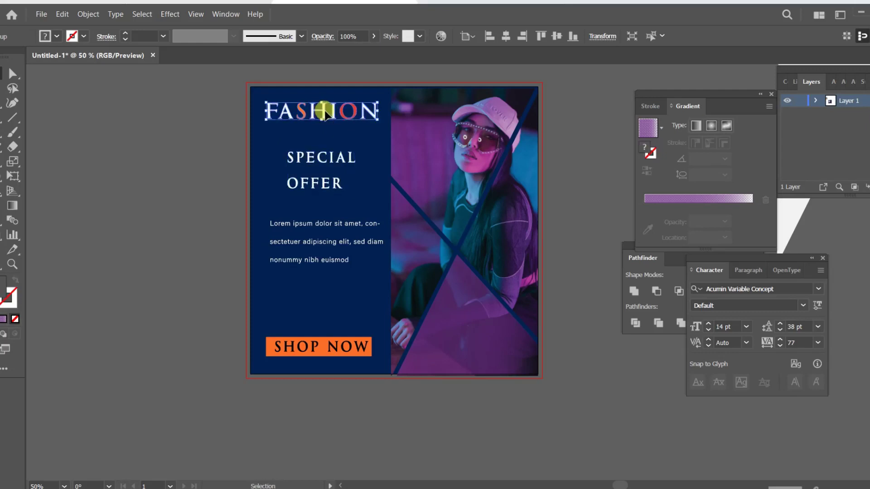
left_click_drag(325, 114, 324, 117)
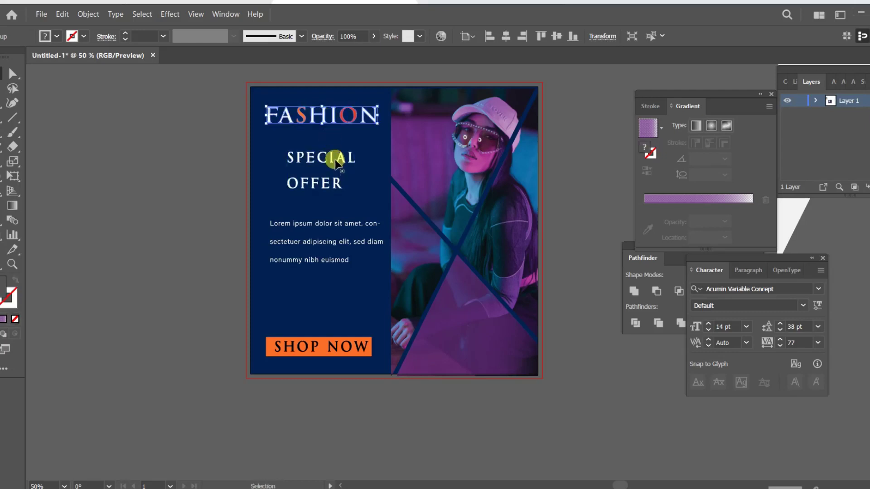
left_click_drag(332, 160, 334, 164)
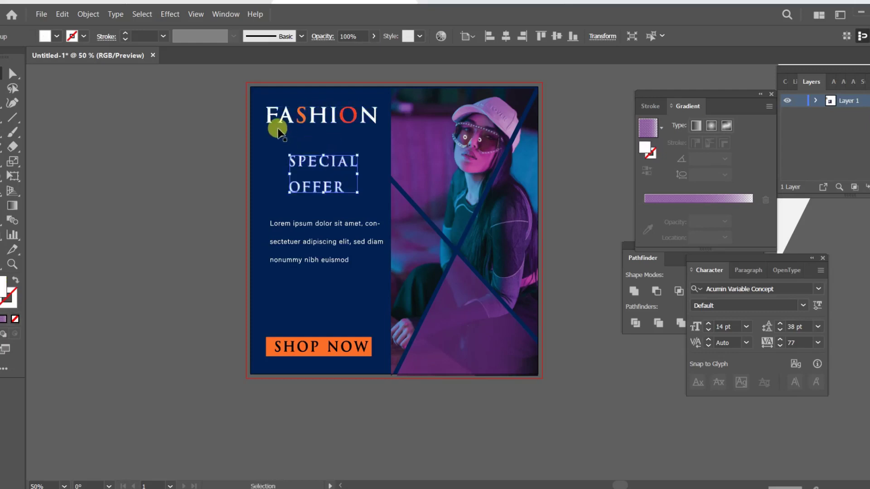
left_click(217, 117)
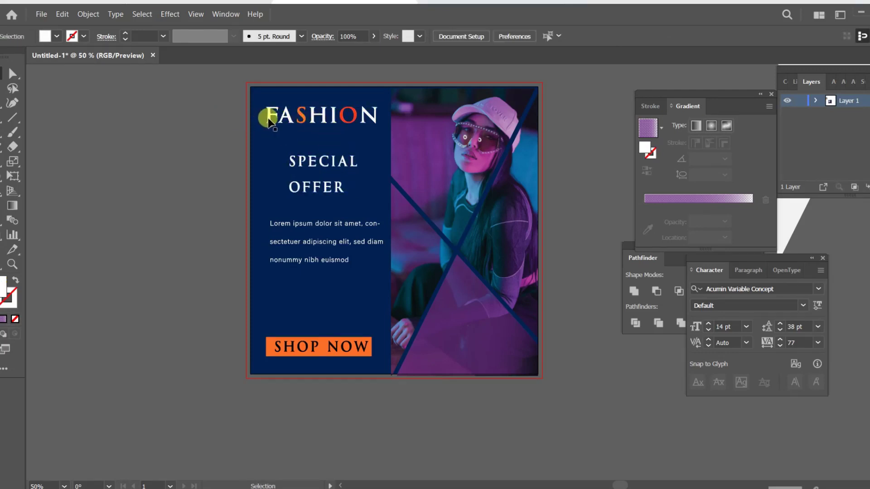
scroll(344, 207, "down", 1)
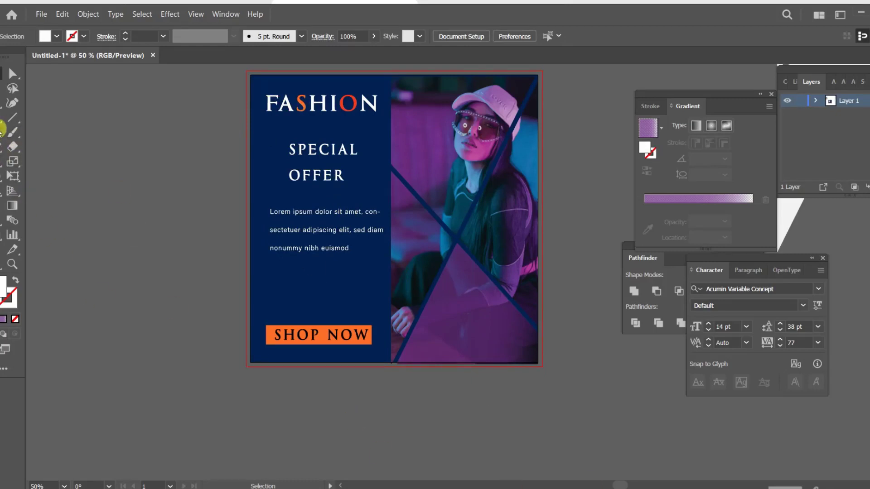
- With the Type Tool, start an empty text object on the photo's lower purple triangle
left_click(1, 124)
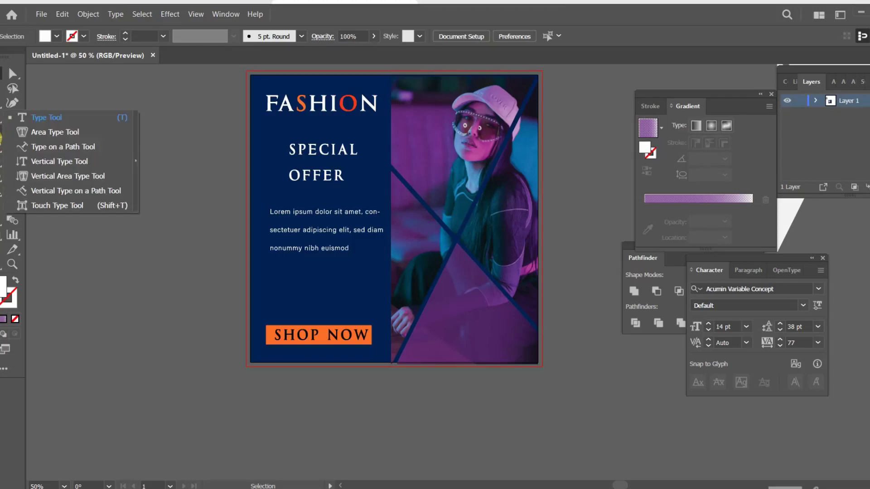
left_click(46, 117)
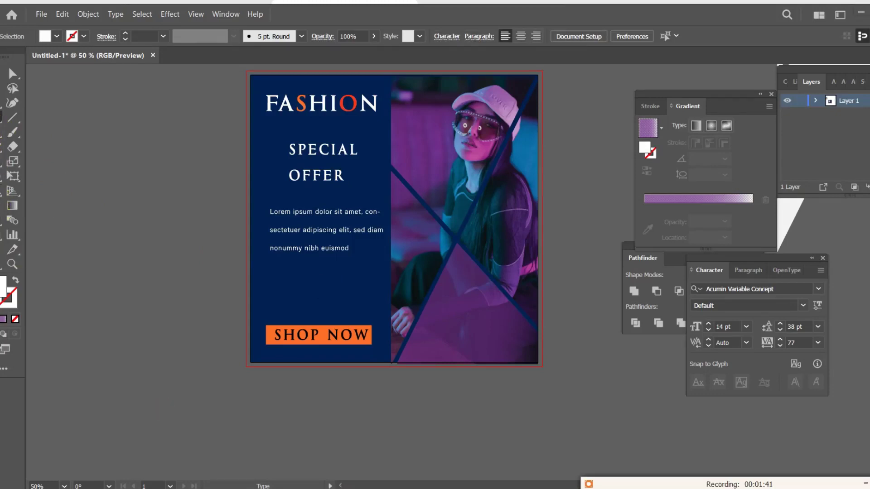
left_click(445, 300)
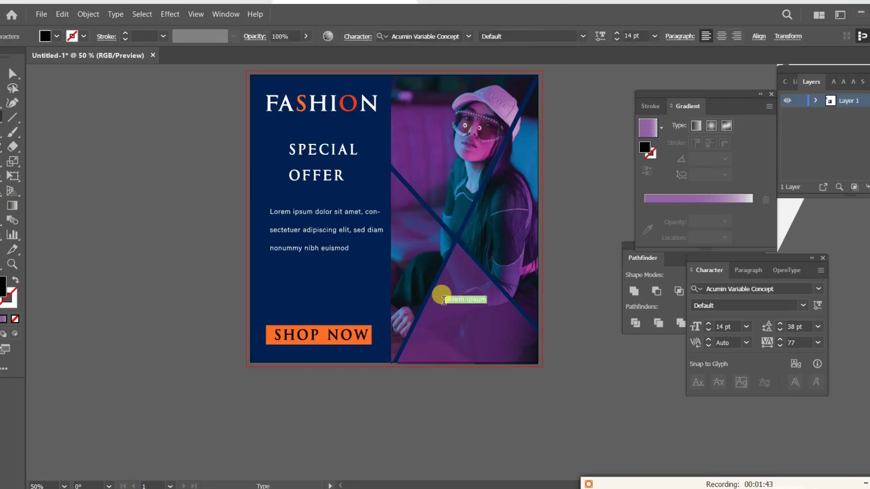
key("BackSpace")
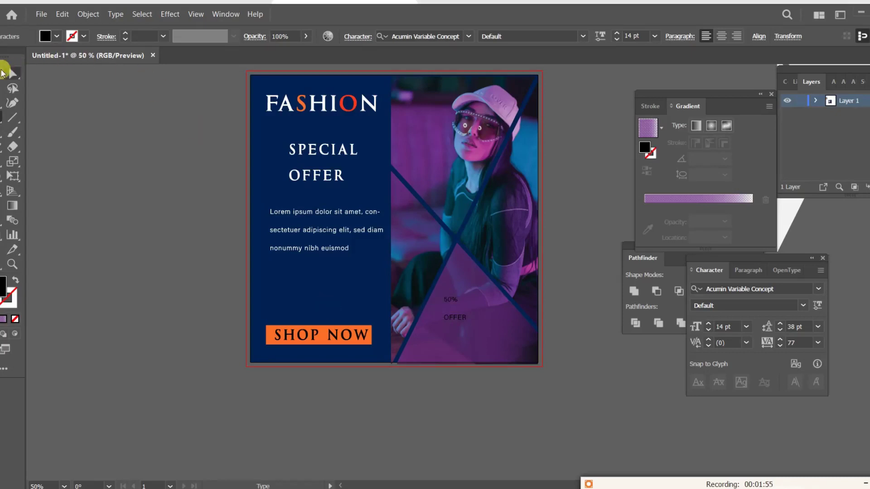
- Apply the Freshman font to the 50% OFFER text and enlarge it
left_click(10, 72)
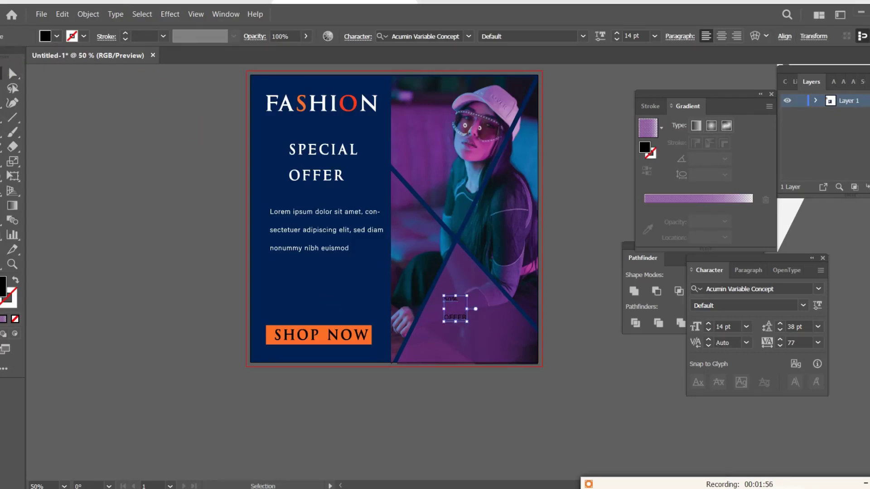
left_click(467, 36)
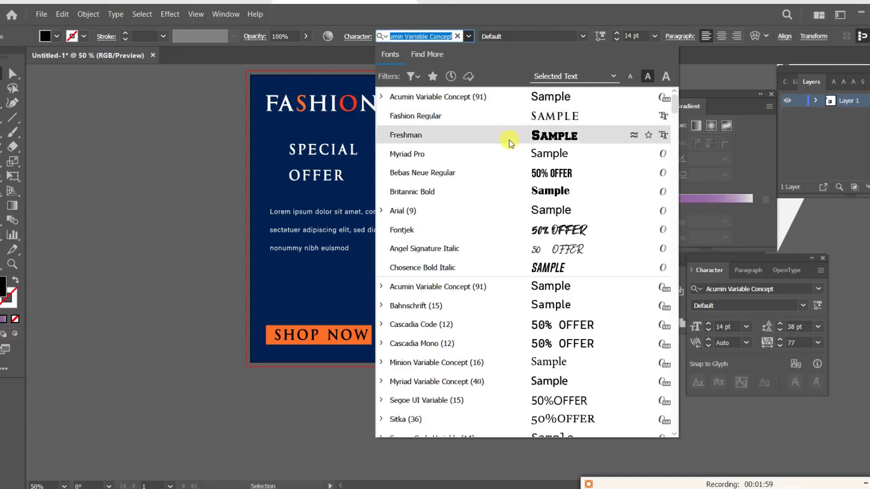
left_click(509, 139)
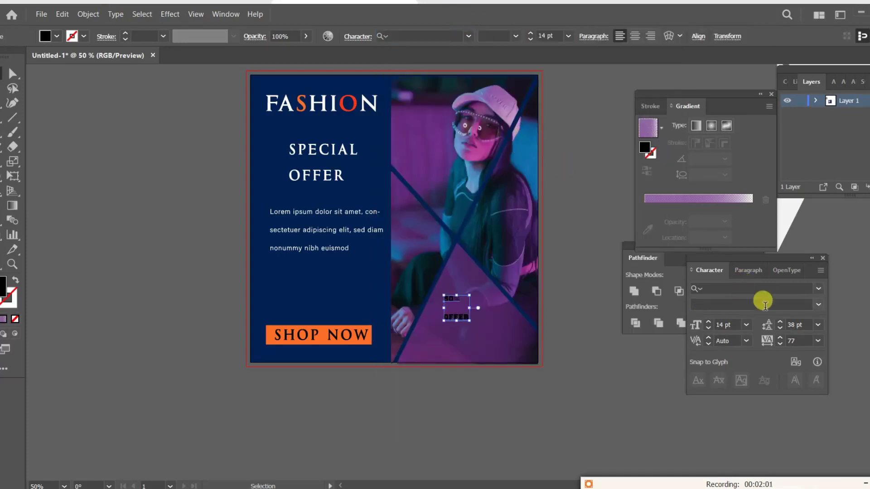
left_click(531, 33)
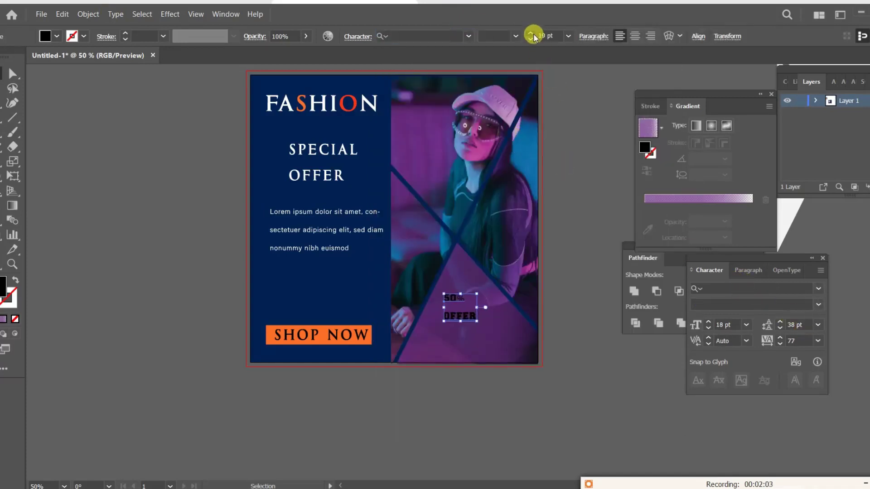
left_click(531, 33)
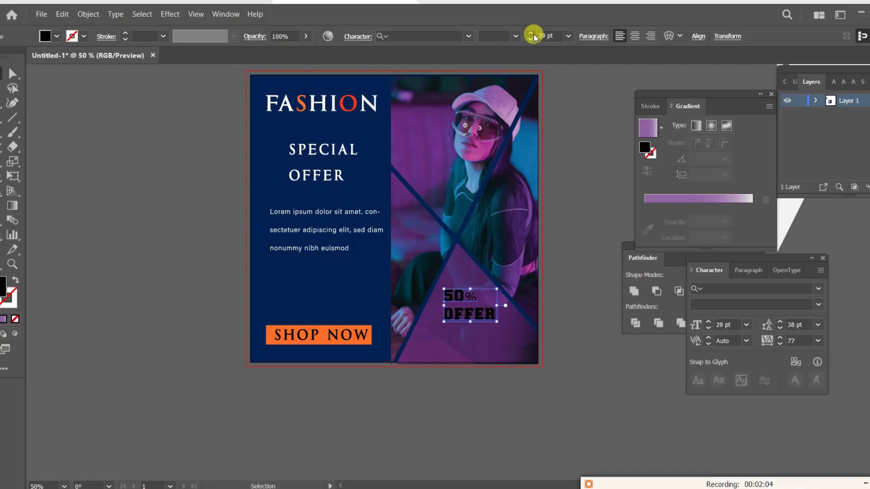
- Set the offer text to 35 pt with 53 pt leading and slightly wider tracking
left_click(779, 338)
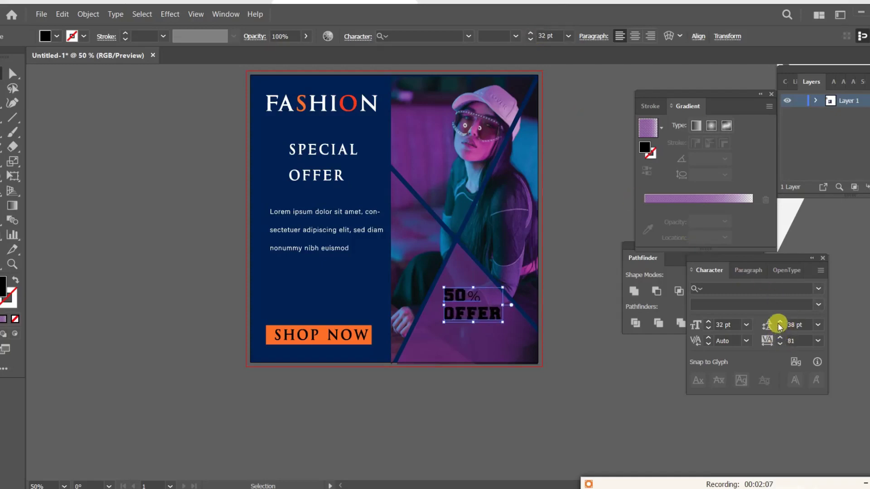
left_click(780, 323)
left_click(779, 322)
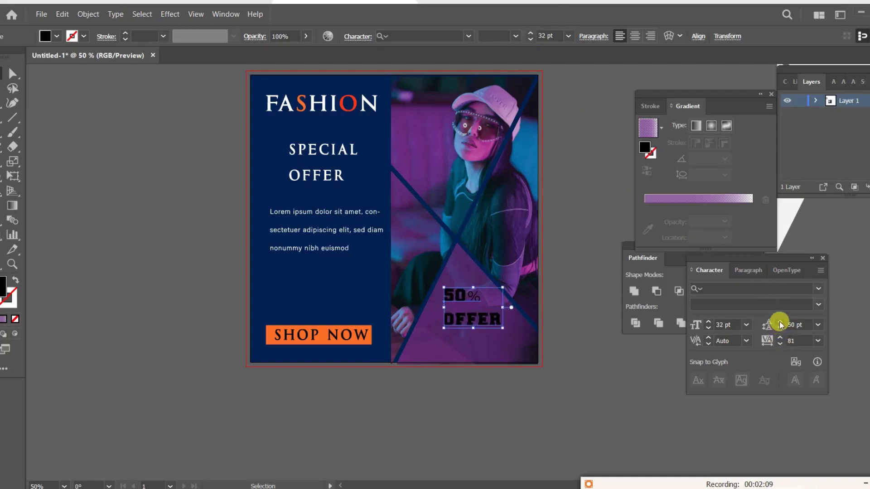
left_click(780, 328)
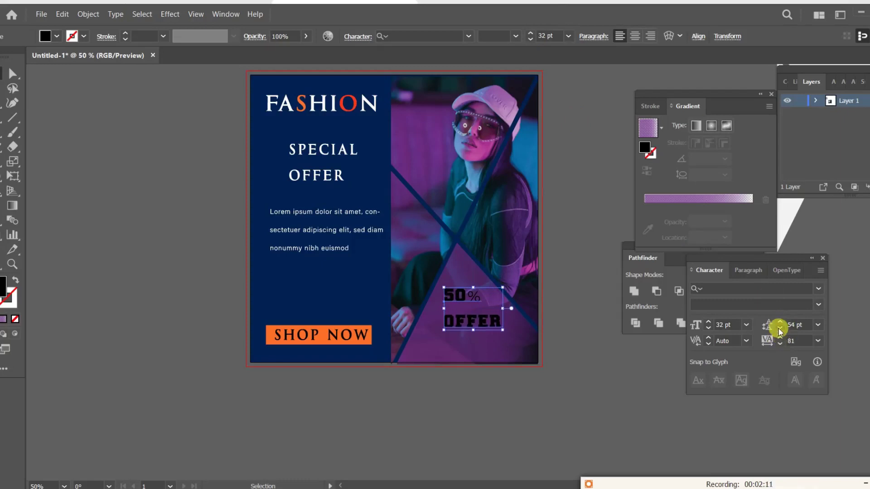
left_click(709, 322)
left_click(709, 322)
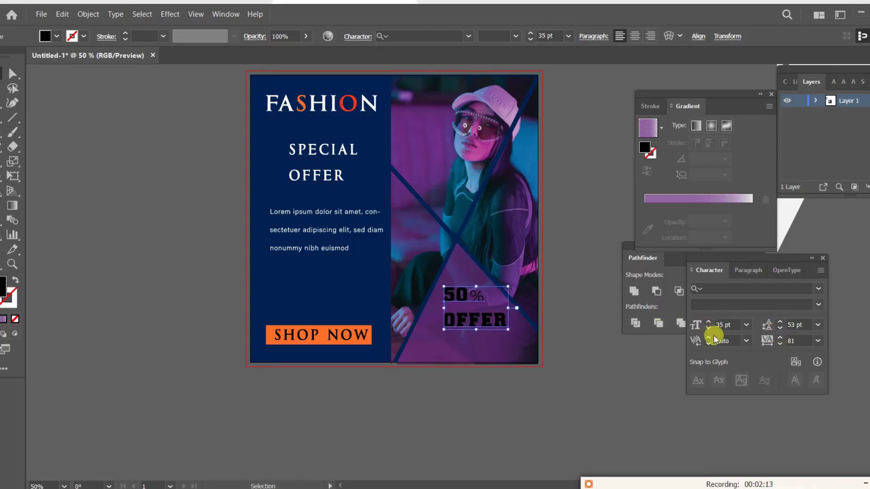
left_click(780, 338)
type("55")
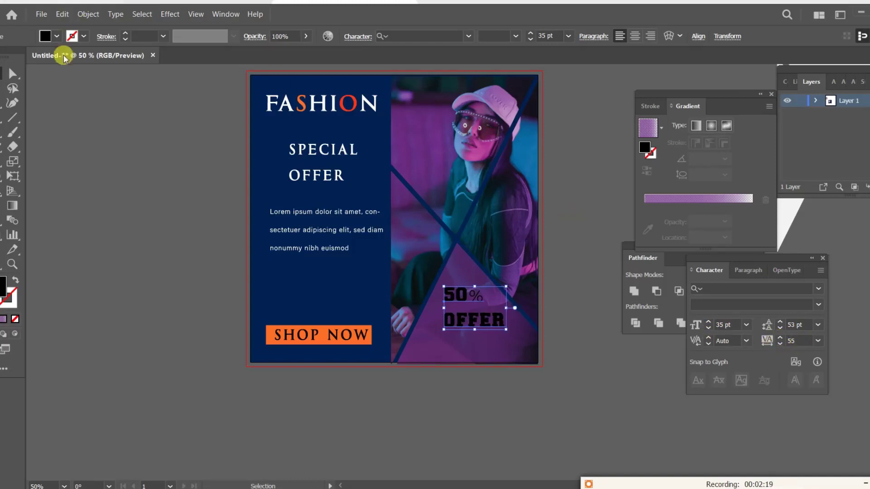
left_click(56, 36)
left_click(1, 61)
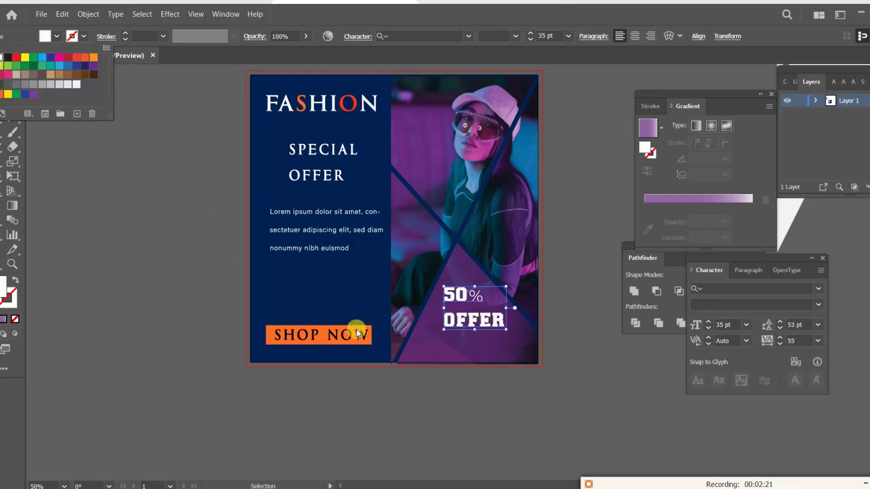
right_click(494, 319)
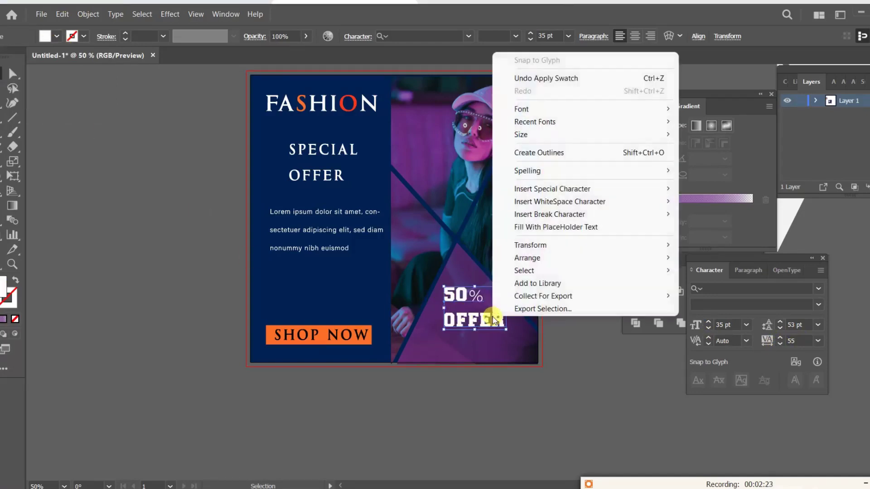
left_click(510, 153)
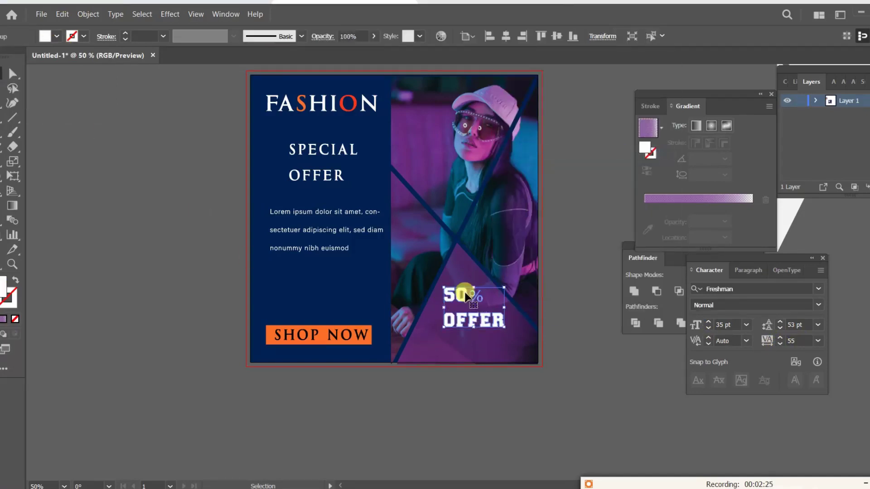
left_click_drag(464, 296, 460, 310)
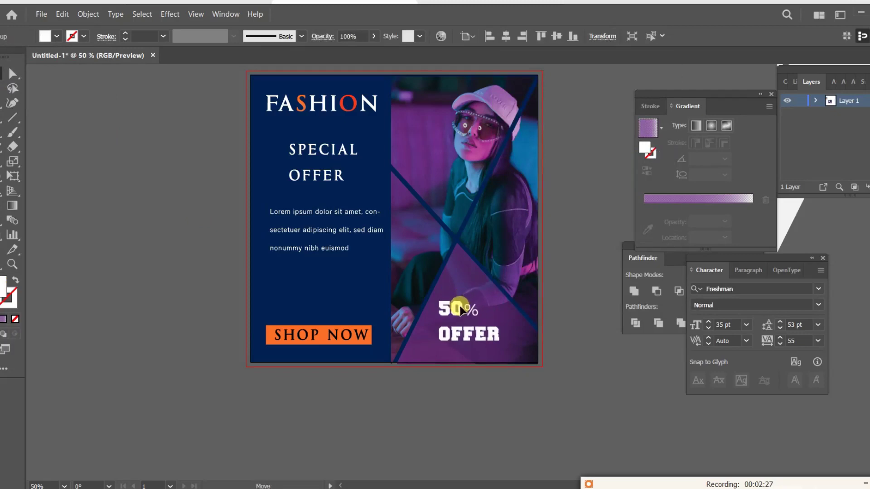
left_click(553, 372)
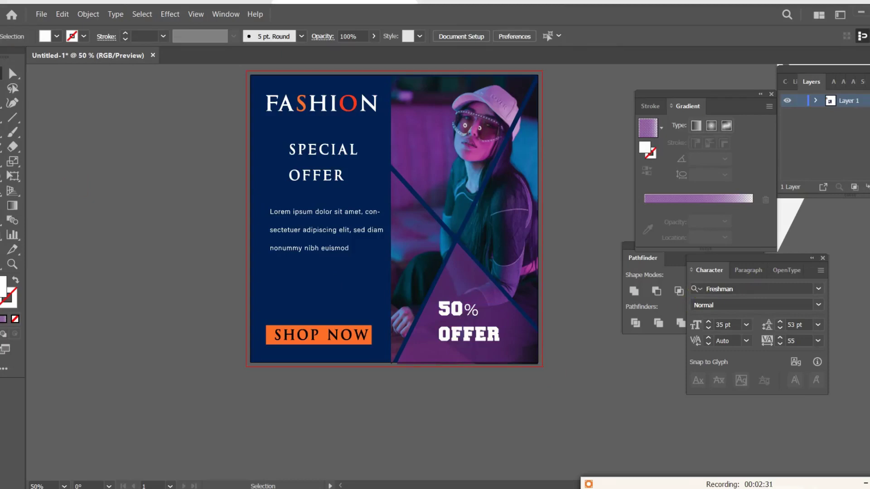
key("t")
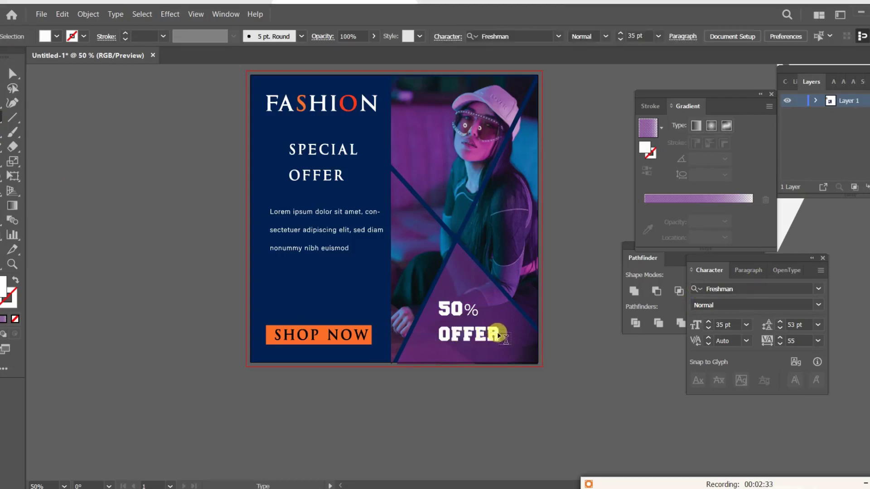
left_click(491, 335)
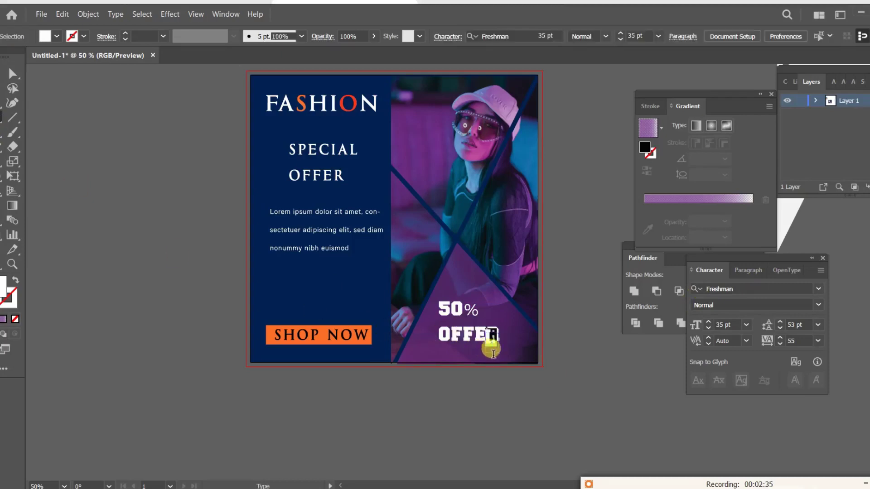
left_click(12, 73)
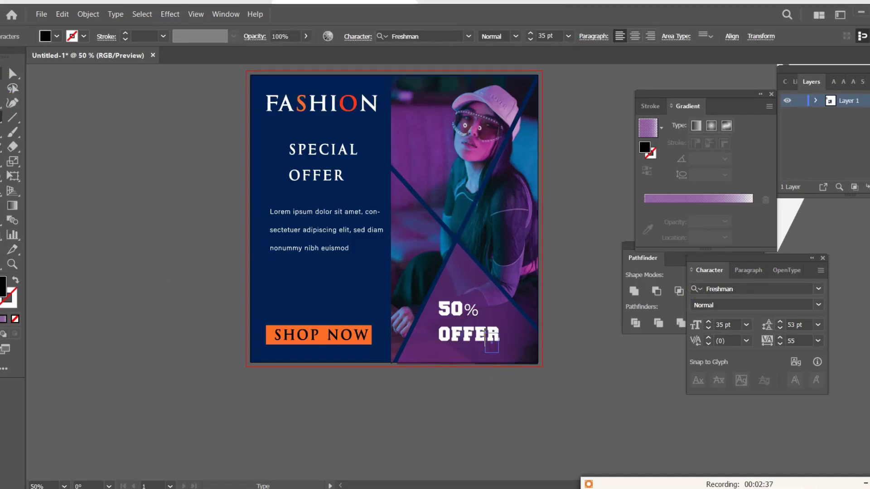
left_click(365, 295)
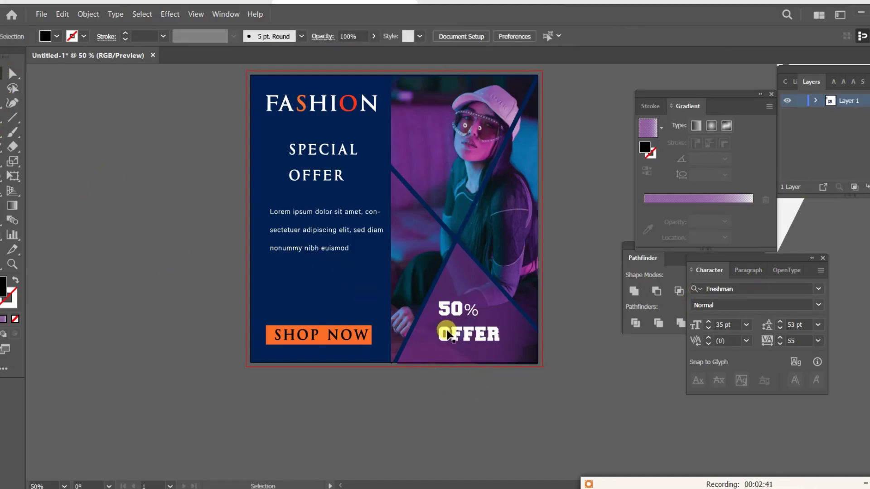
left_click(471, 335)
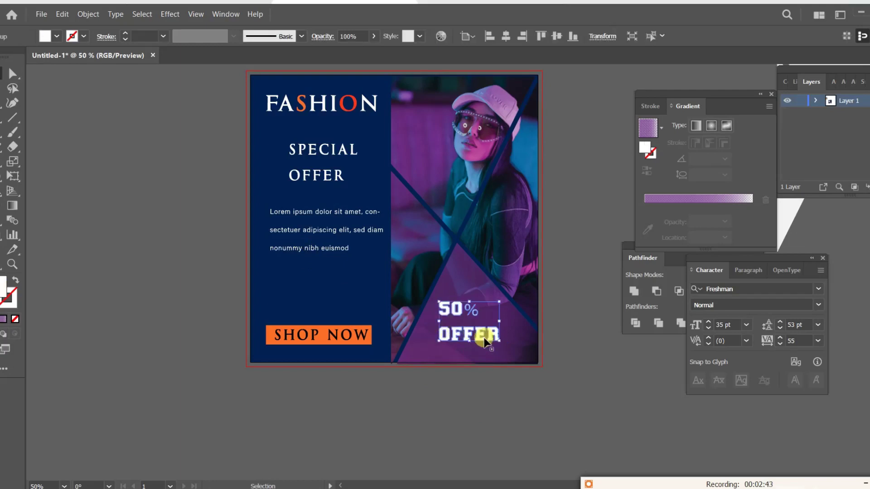
key("t")
left_click(484, 338)
key("ctrl+z")
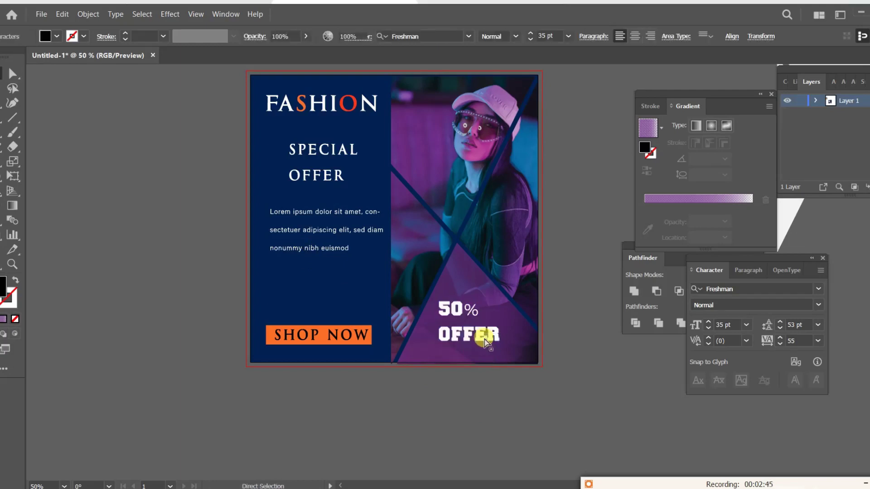
key("ctrl+z")
key("ctrl+z")
key("ctrl+z")
key("ctrl+z")
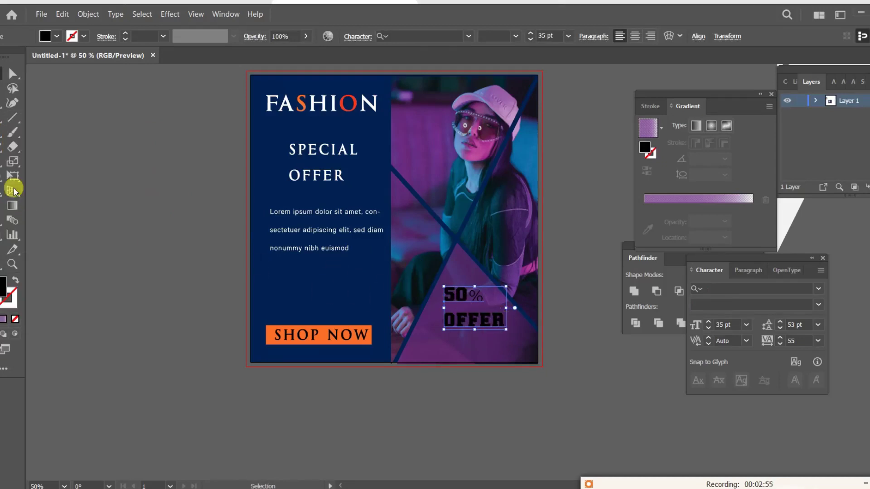
- Delete the letters ER so the offset copy reads 50% OFF
key("z")
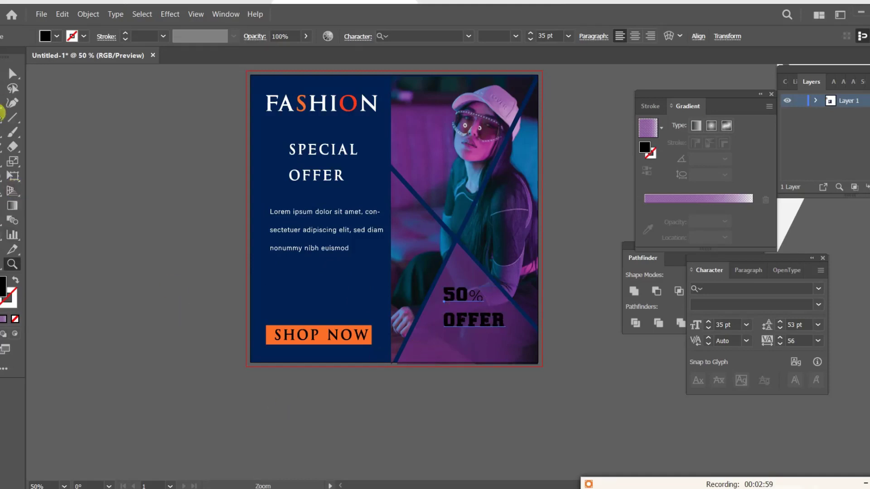
key("t")
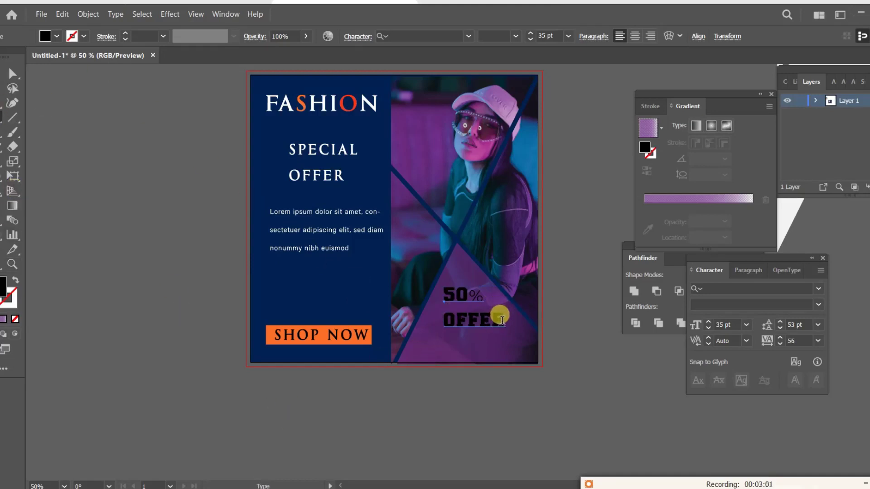
left_click_drag(502, 320, 484, 321)
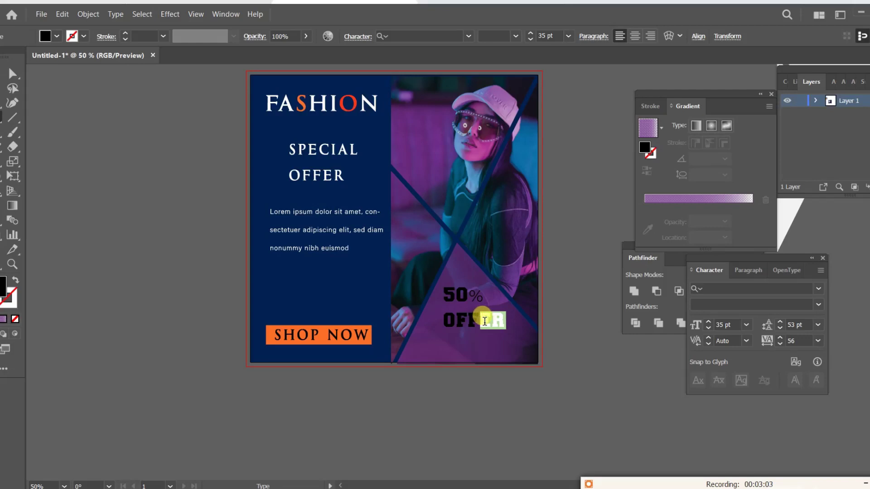
key("BackSpace")
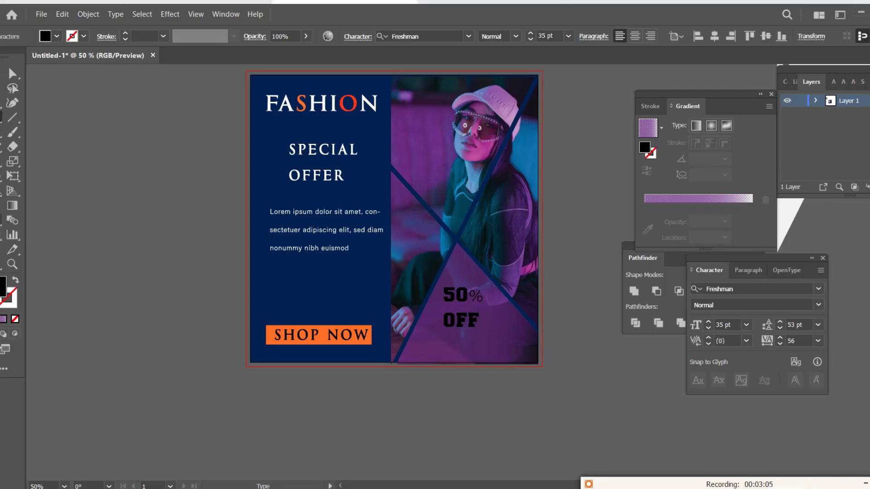
key("Escape")
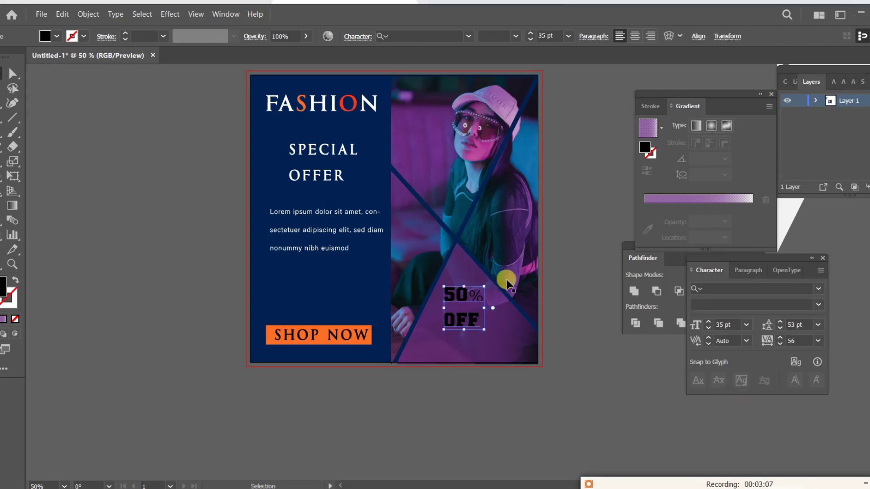
- Fill the 50% OFF text white, convert it to outlines, and move it down-right
left_click(45, 36)
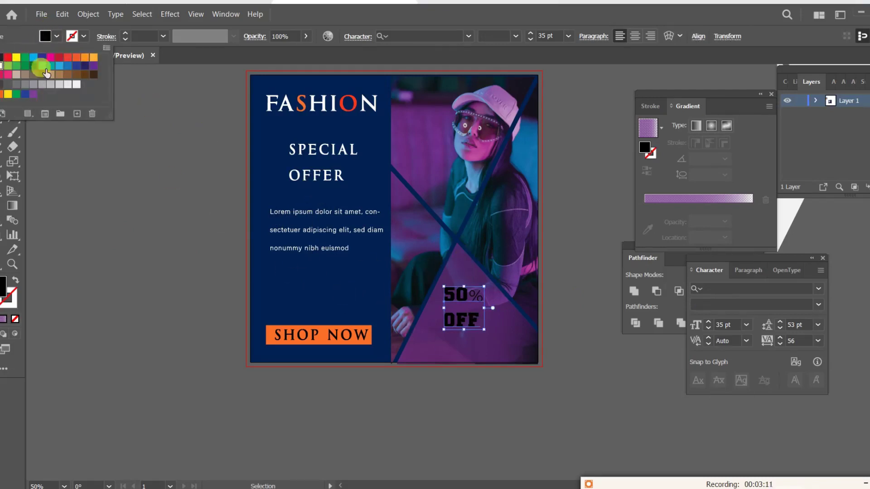
left_click(5, 67)
left_click(1, 66)
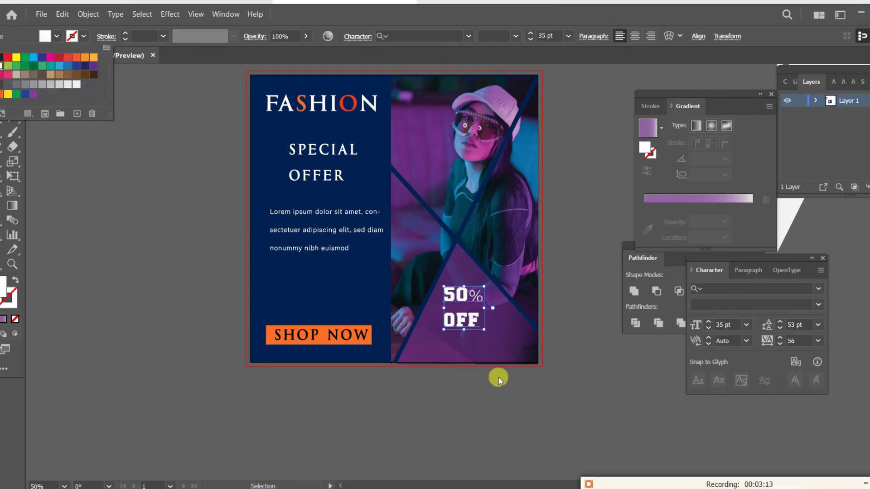
right_click(462, 308)
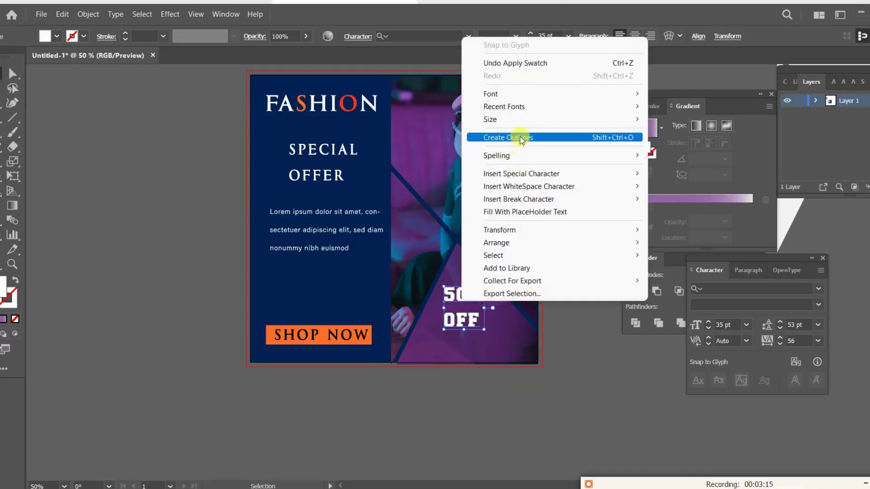
left_click(520, 137)
left_click_drag(470, 277, 470, 316)
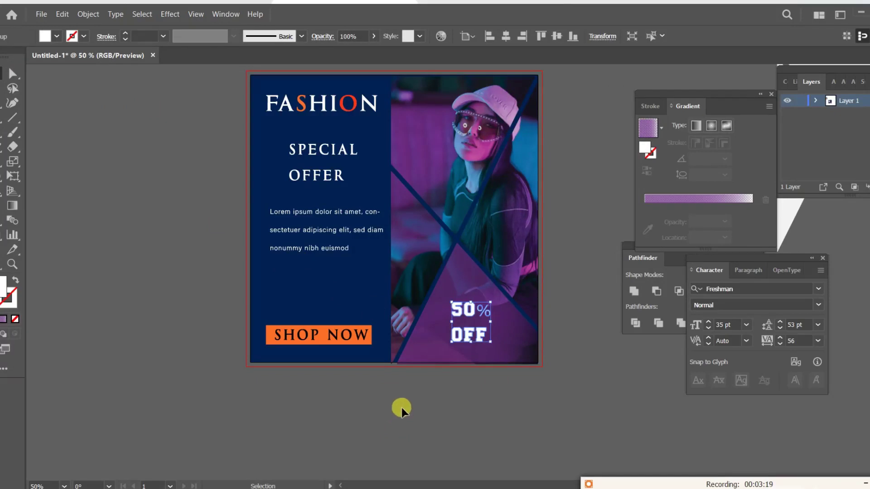
- Change the SHOP NOW button rectangle's fill from orange to white
left_click(373, 424)
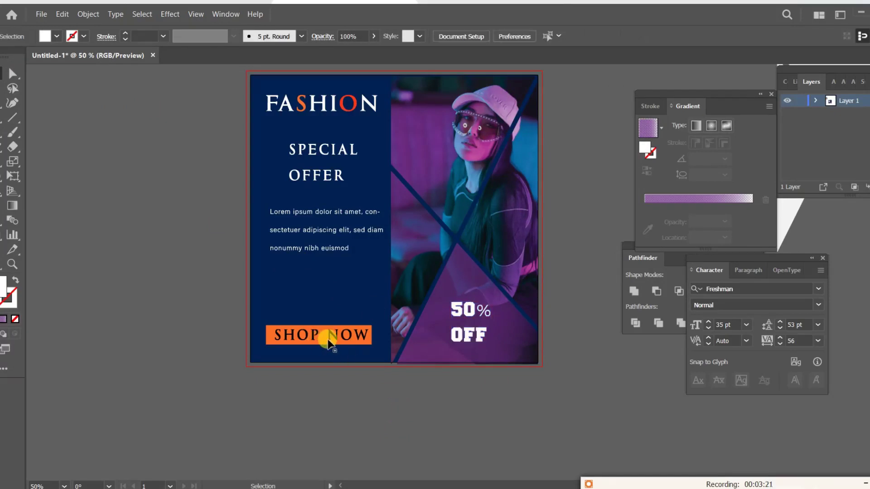
left_click(330, 343)
left_click(57, 37)
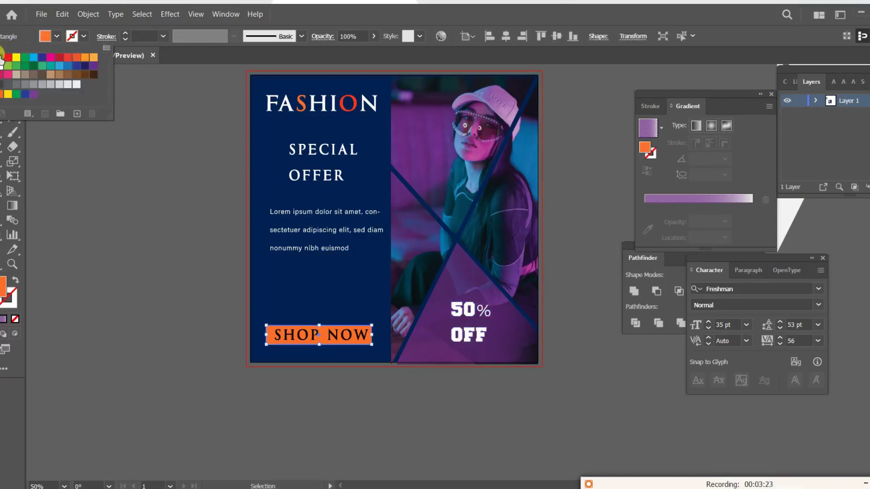
left_click(2, 57)
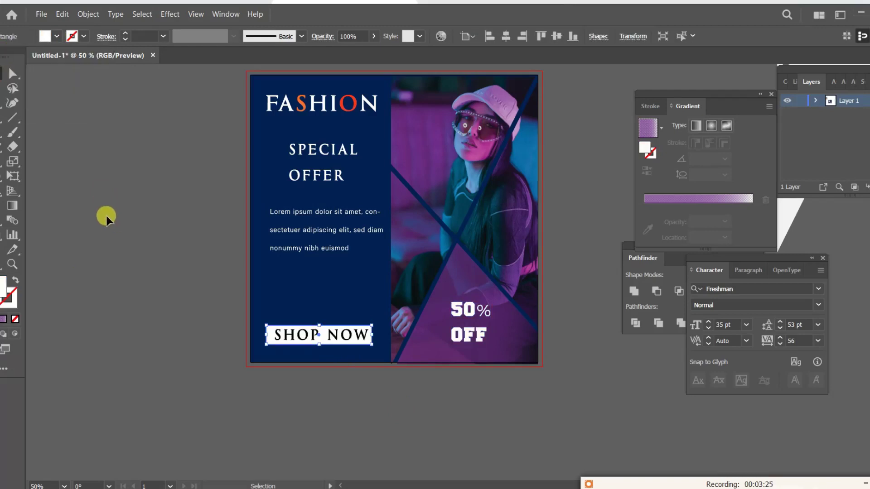
left_click(106, 215)
- Select the FASHION and SPECIAL OFFER title group
scroll(426, 393, "up", 2)
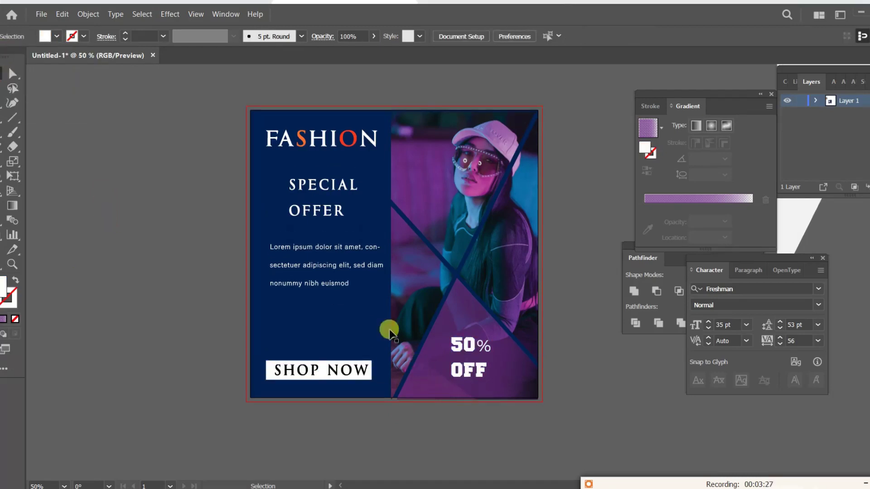
left_click(325, 149)
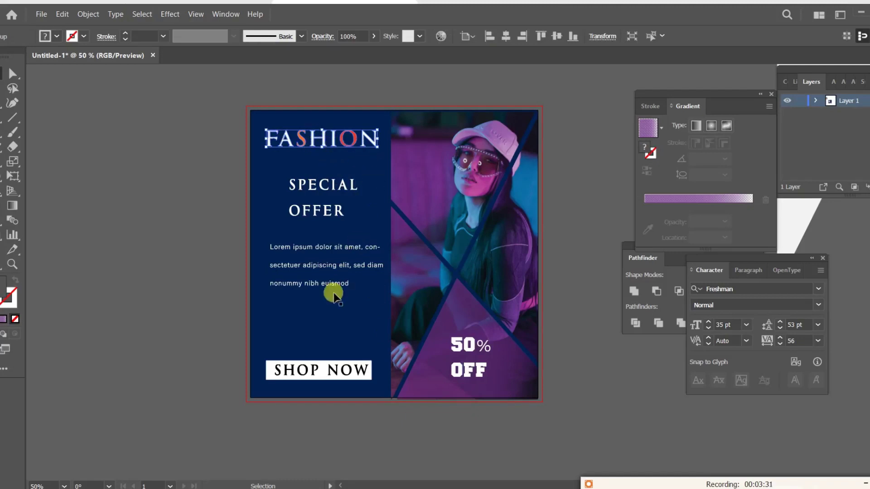
left_click(325, 187)
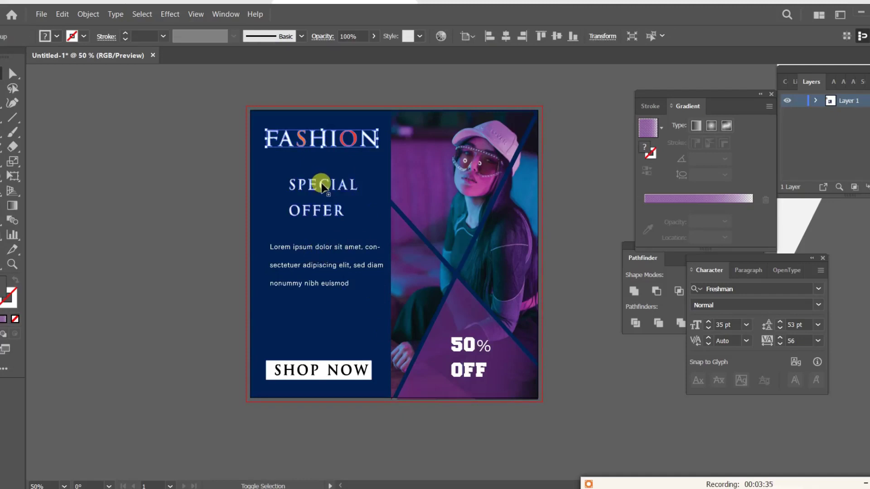
left_click(324, 186)
- Horizontally centre the title group, Lorem ipsum body text and SHOP NOW button
left_click(319, 248, "shift")
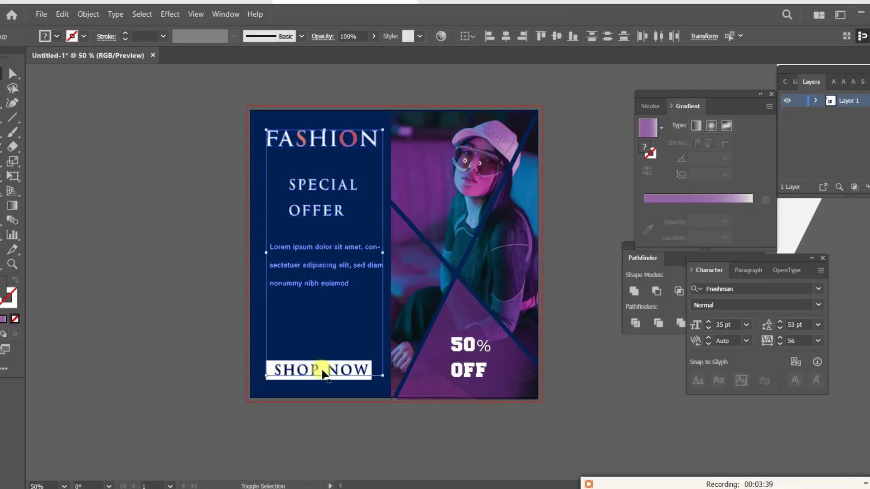
left_click(319, 369, "shift")
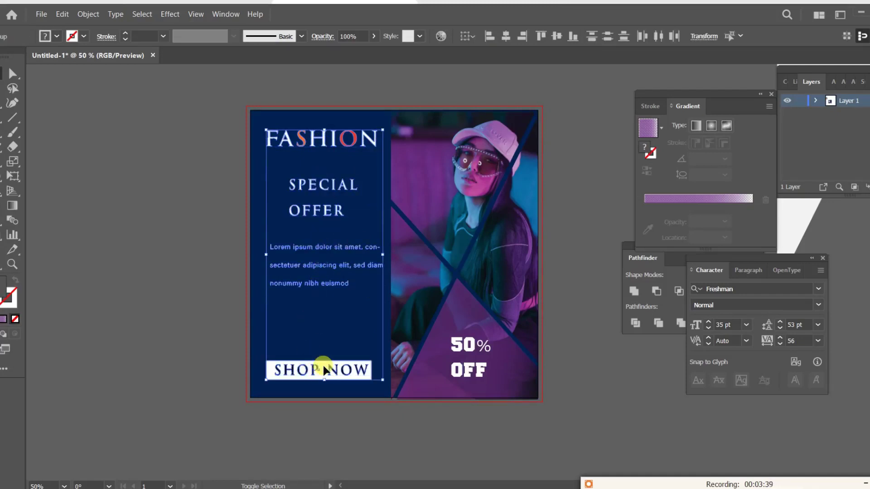
left_click(506, 38)
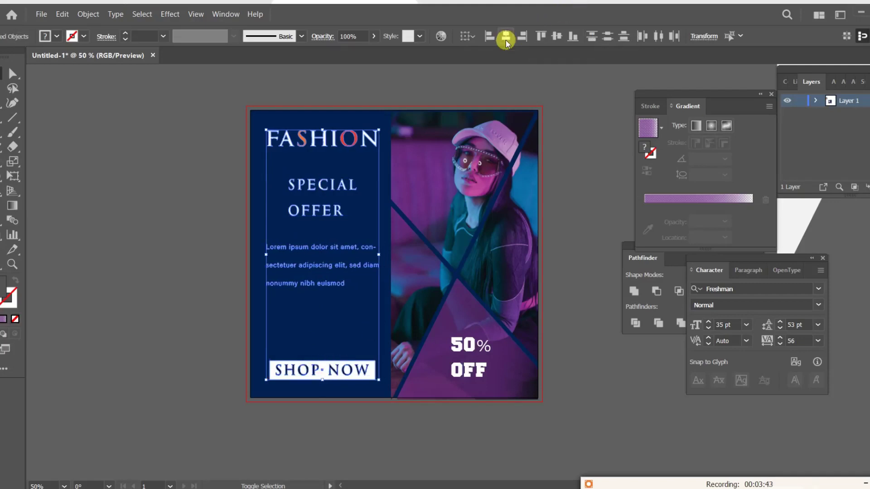
- Shift the 50% OFF text slightly left to centre it in the purple triangle
left_click(471, 346)
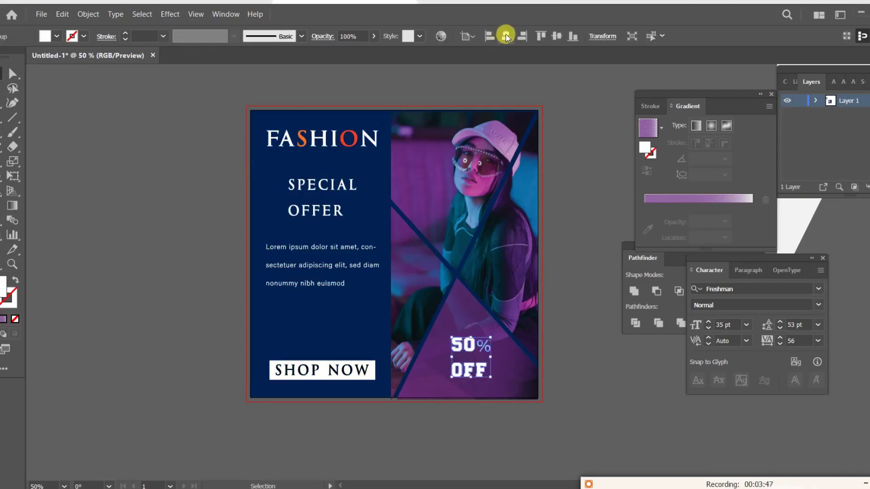
left_click(506, 37)
left_click_drag(397, 347, 464, 350)
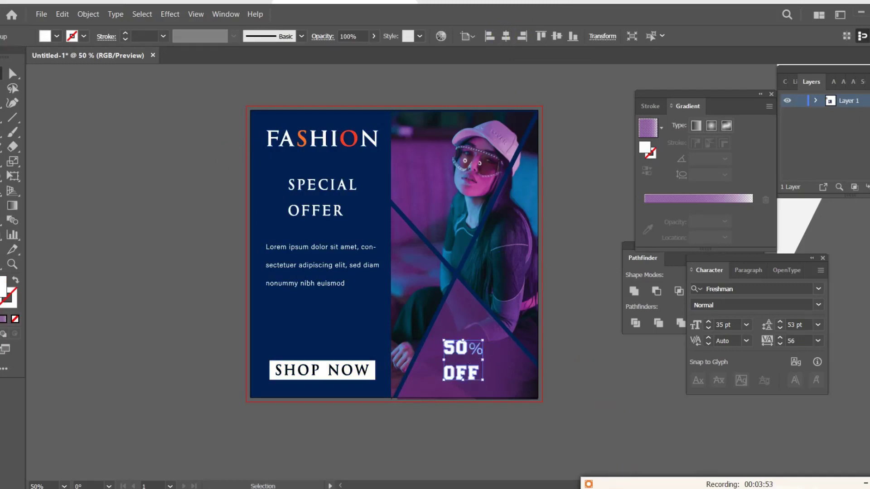
left_click(591, 394)
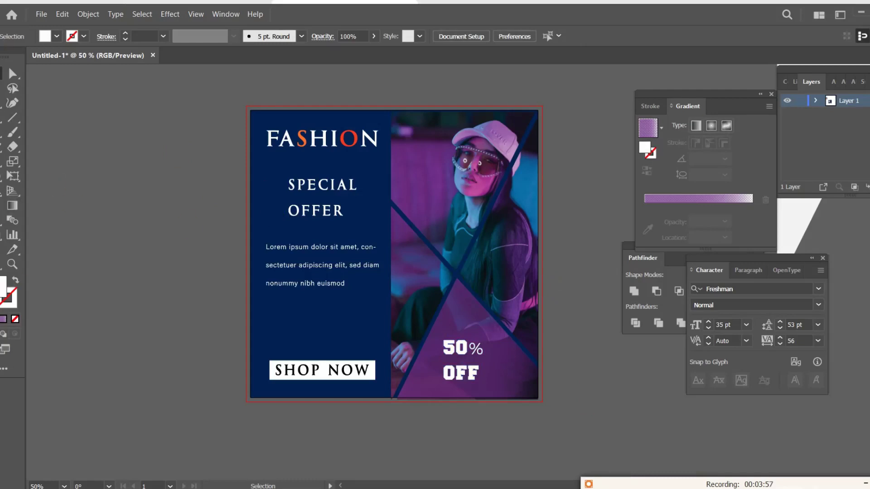
- Save the banner as FASHION BANNER.ai in F:\SOCIAL MEDIA BANNER DESIGN ALL with default Illustrator options
left_click(40, 14)
mouse_move(65, 242)
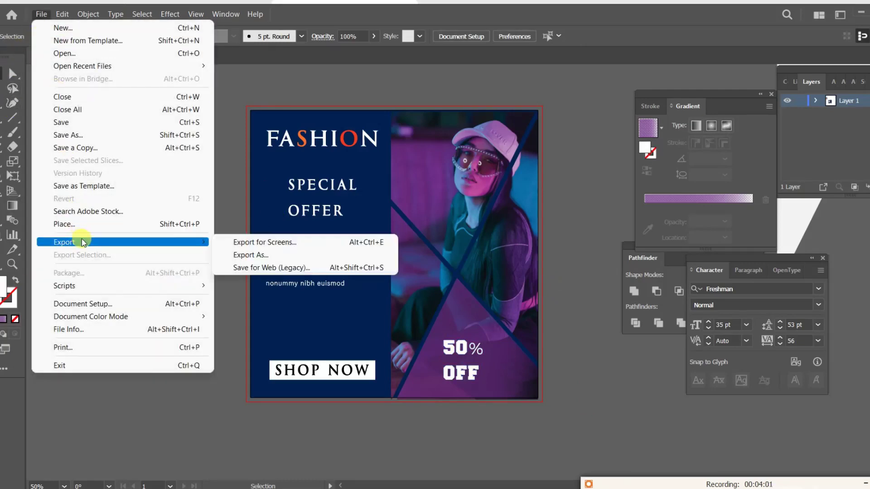
left_click(96, 135)
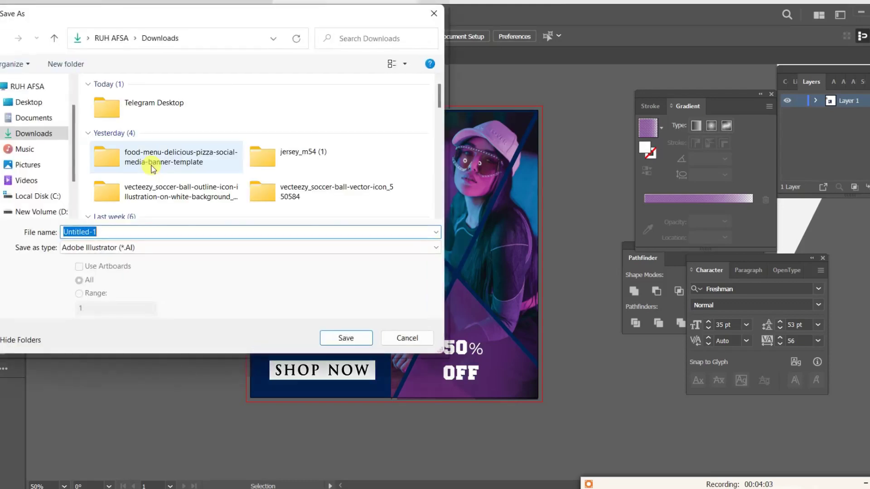
scroll(120, 212, "down", 5)
scroll(25, 188, "down", 2)
scroll(25, 188, "down", 1)
left_click(27, 192)
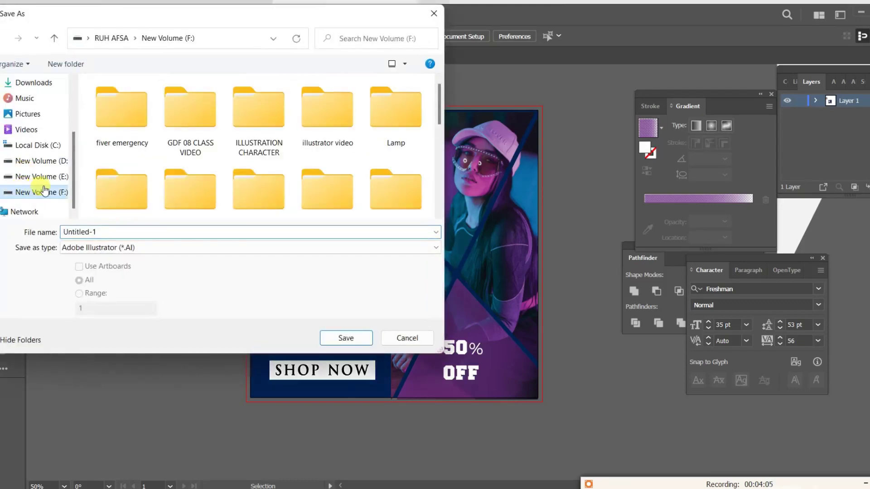
scroll(221, 154, "down", 3)
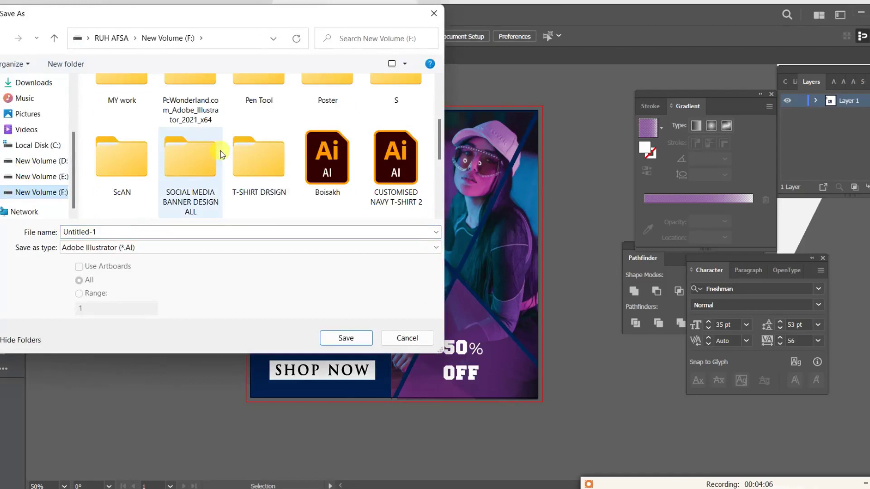
left_click(206, 172)
left_click(150, 232)
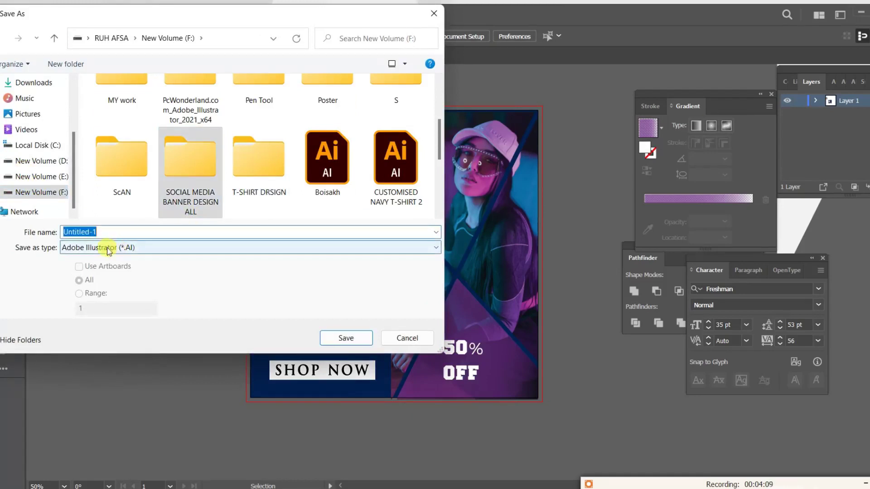
type("FASHION BANNER")
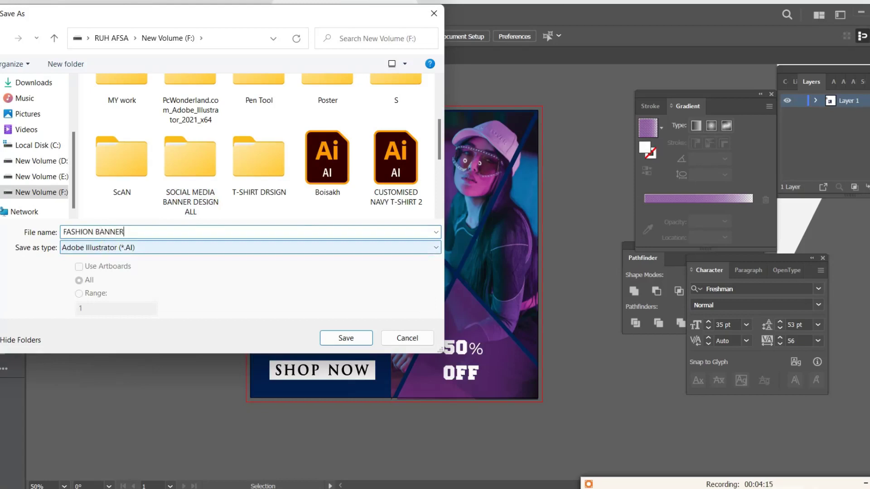
double_click(178, 173)
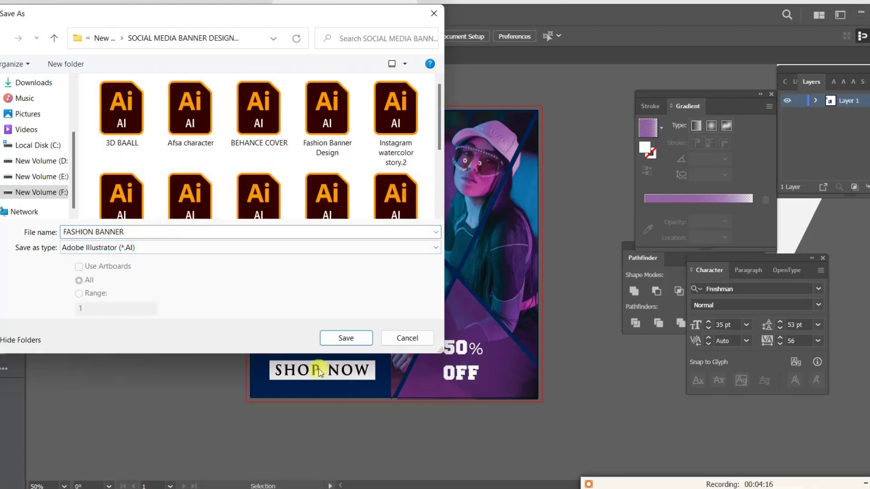
left_click(342, 337)
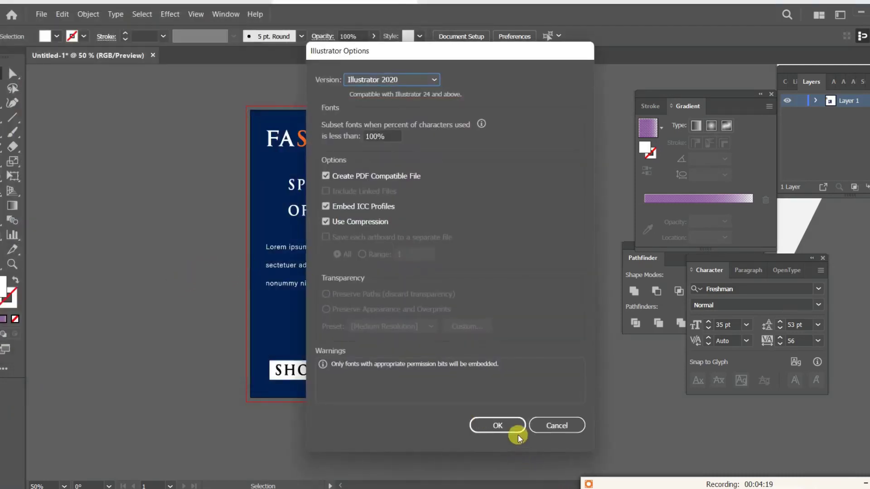
left_click(512, 426)
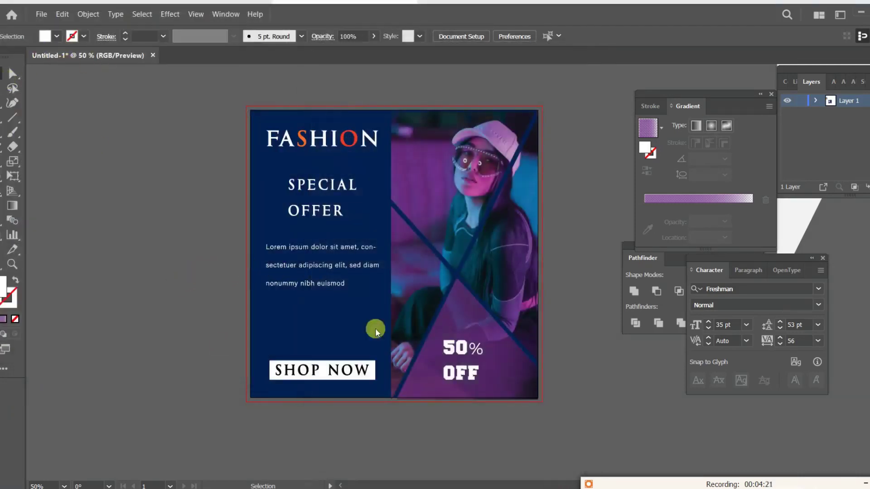
- Nudge the purple triangle slightly downward, then clear the selection
left_click(502, 376)
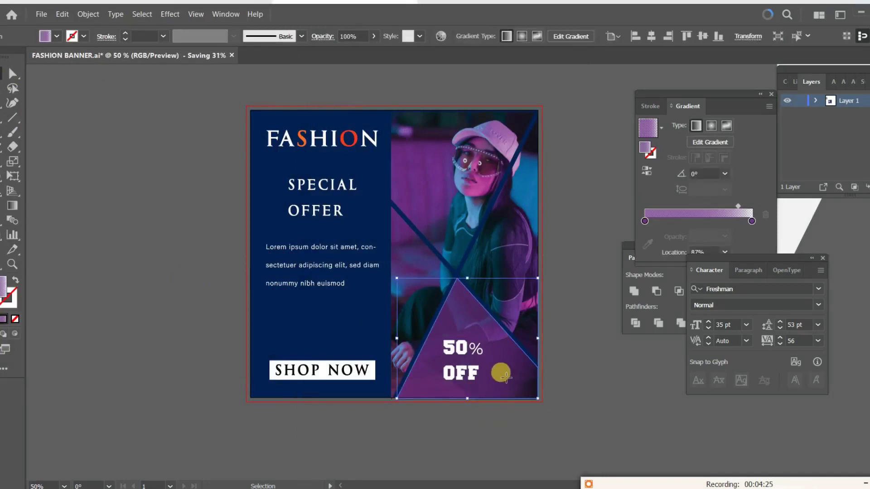
left_click_drag(505, 376, 504, 380)
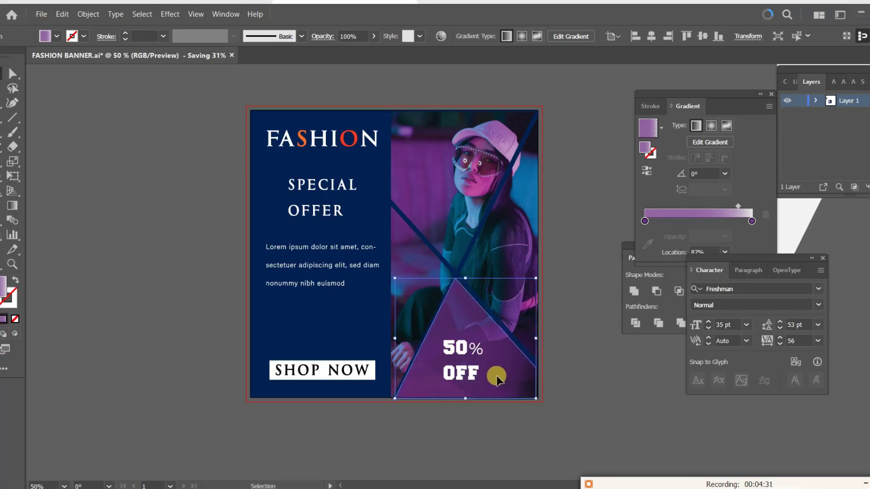
left_click(525, 211)
left_click(515, 236)
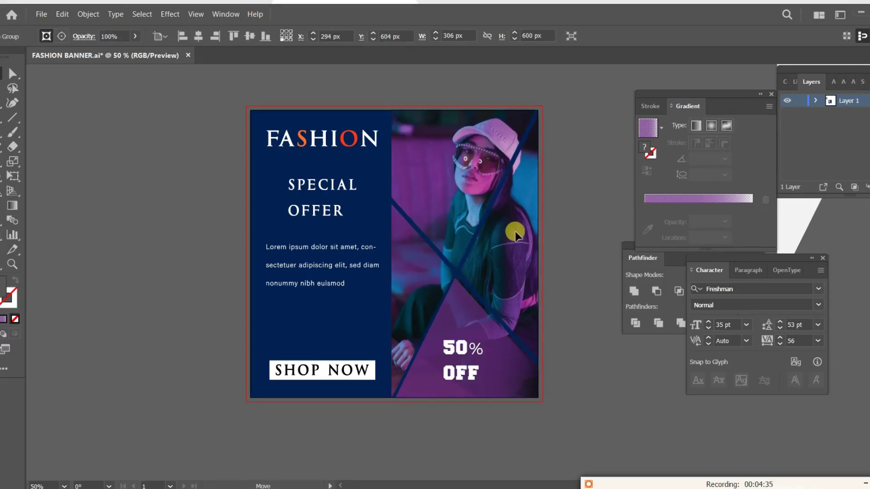
left_click(567, 210)
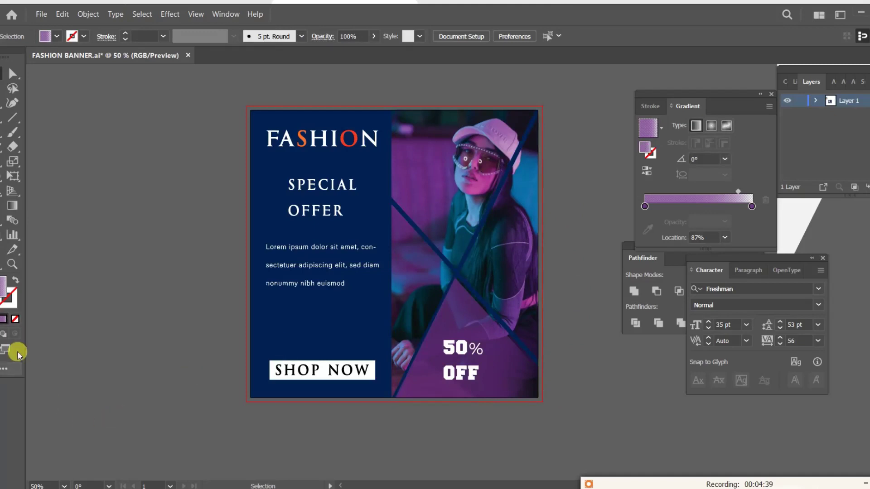
- Export the banner via Save for Web as a maximum-quality JPEG named FASHION-BANNER
left_click(40, 14)
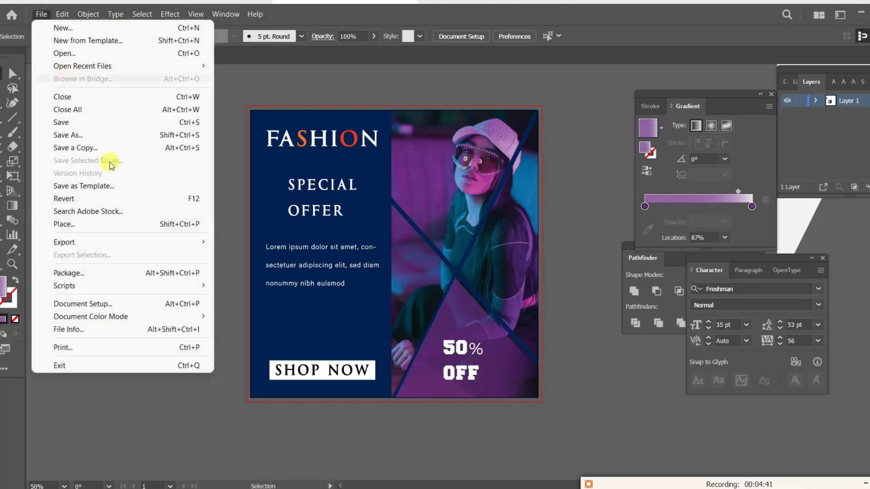
mouse_move(65, 242)
left_click(259, 268)
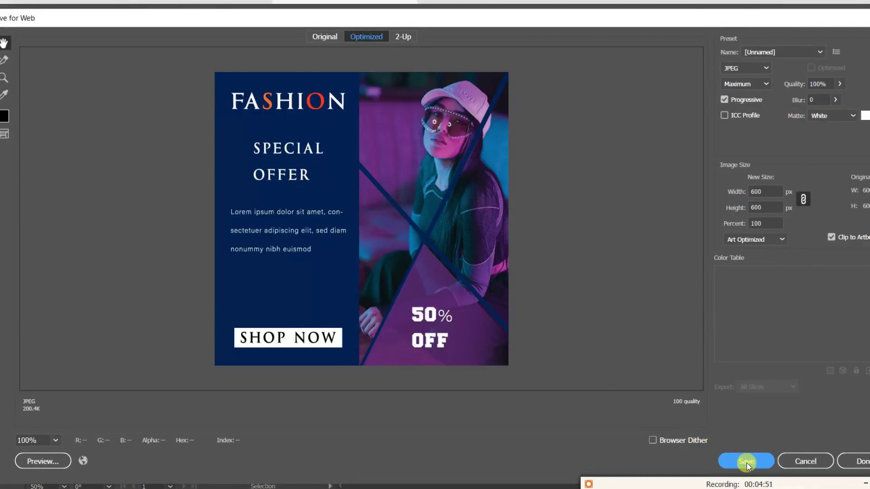
left_click(746, 462)
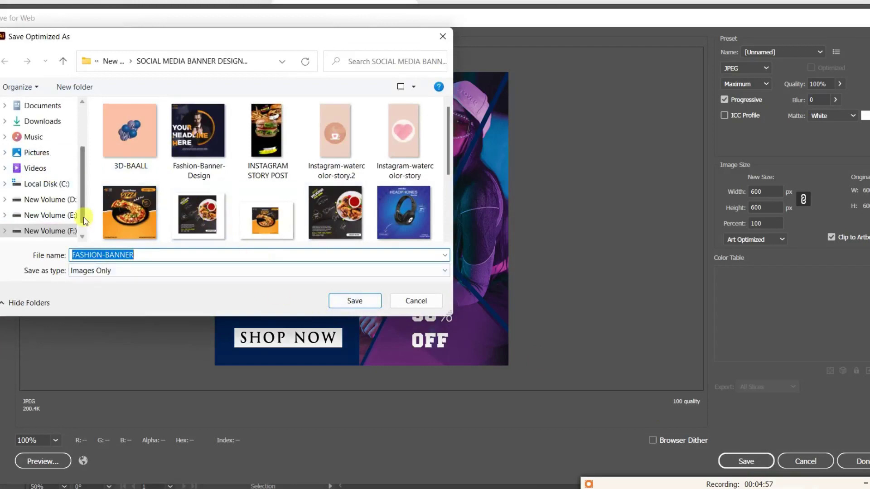
scroll(58, 213, "down", 1)
scroll(59, 165, "up", 2)
scroll(59, 166, "up", 1)
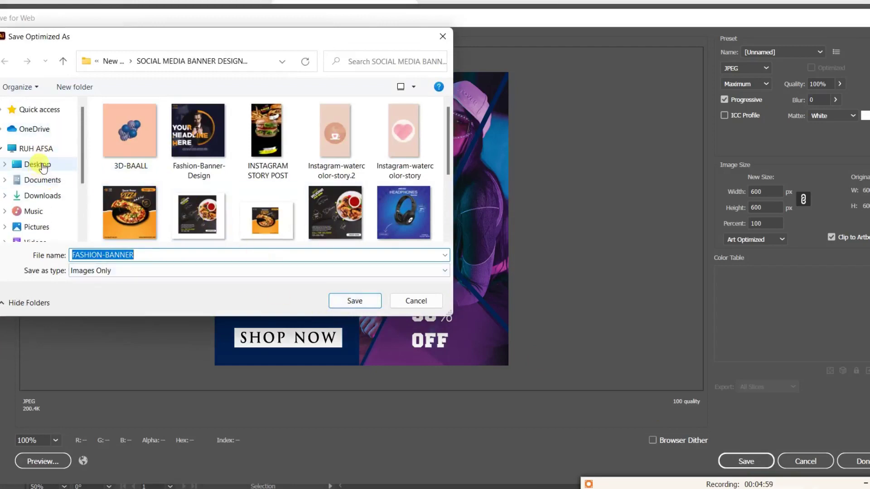